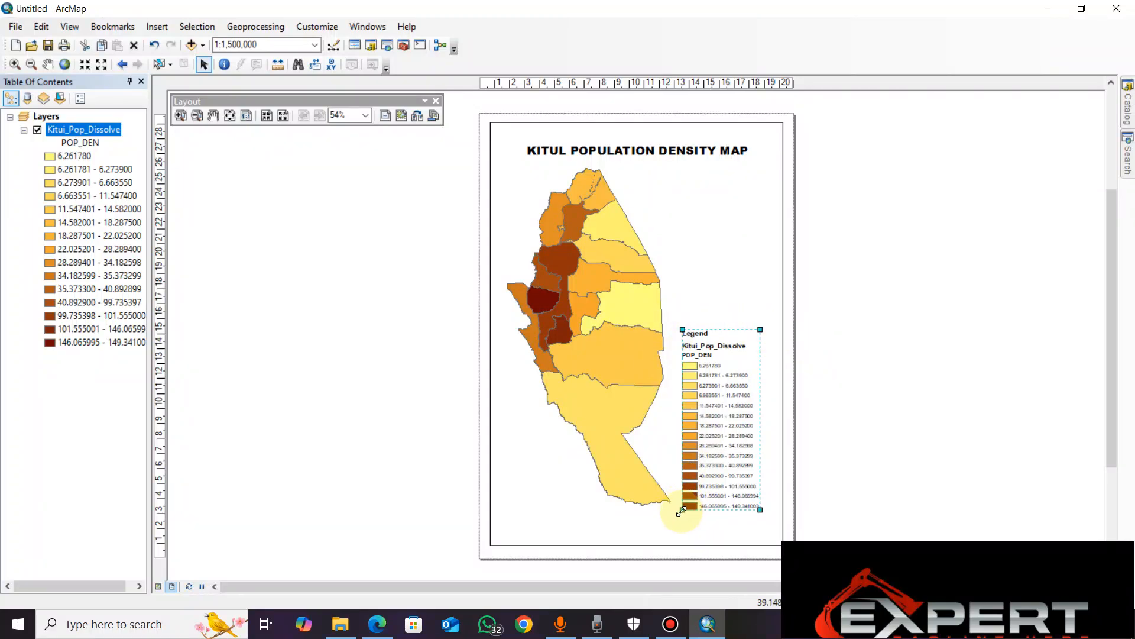
Make the legend slightly smaller and move it into the lower-right corner of the map page, clear of the county outline
mouse_move(682, 511)
mouse_down()
mouse_move(655, 538)
mouse_move(666, 542)
mouse_move(696, 476)
mouse_move(676, 516)
mouse_up()
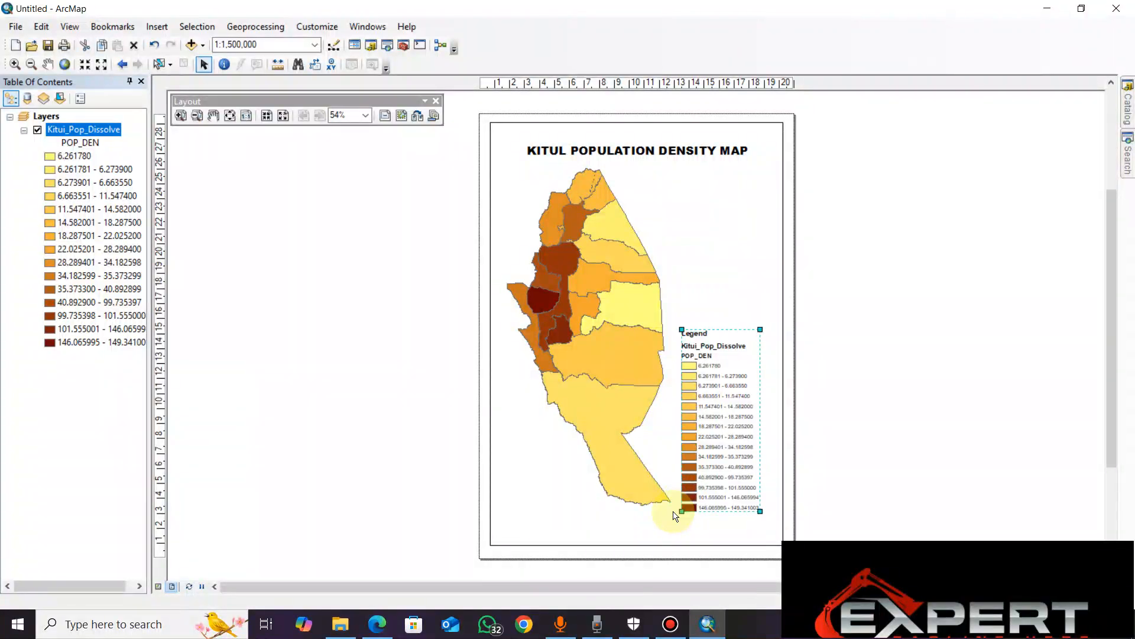
click(683, 520)
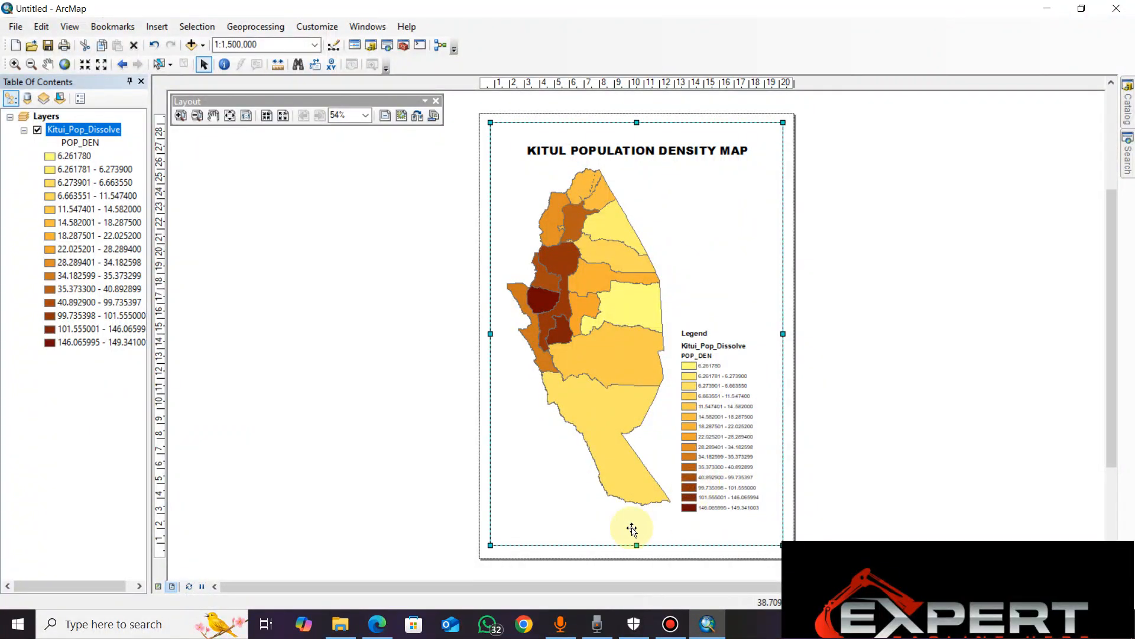
click(721, 482)
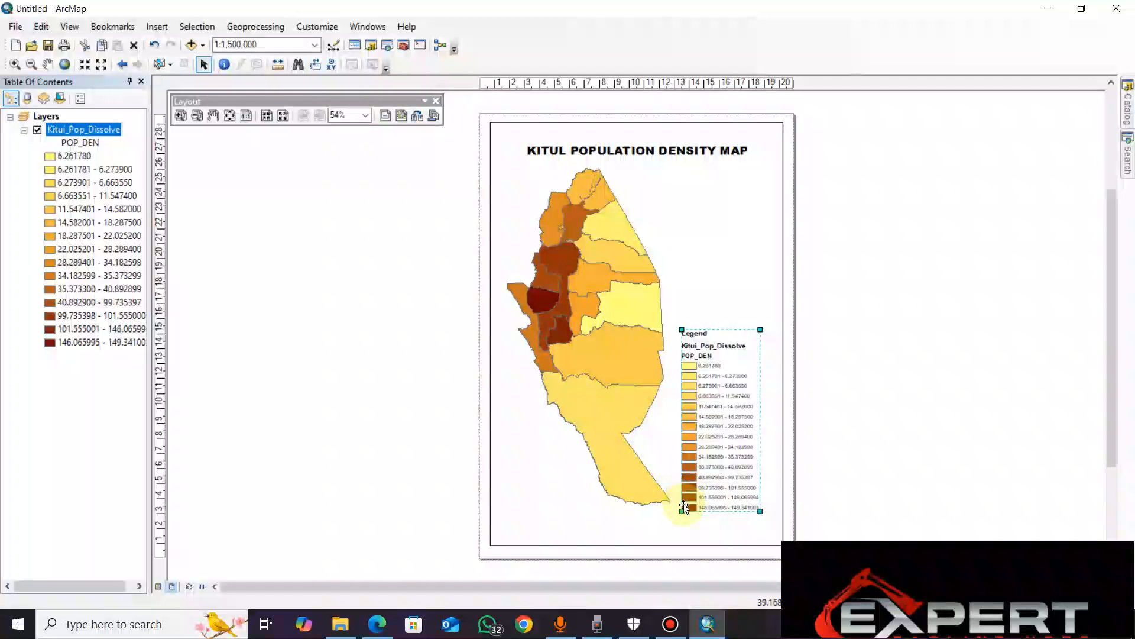
mouse_move(682, 511)
mouse_down()
mouse_move(719, 476)
mouse_move(696, 525)
mouse_up()
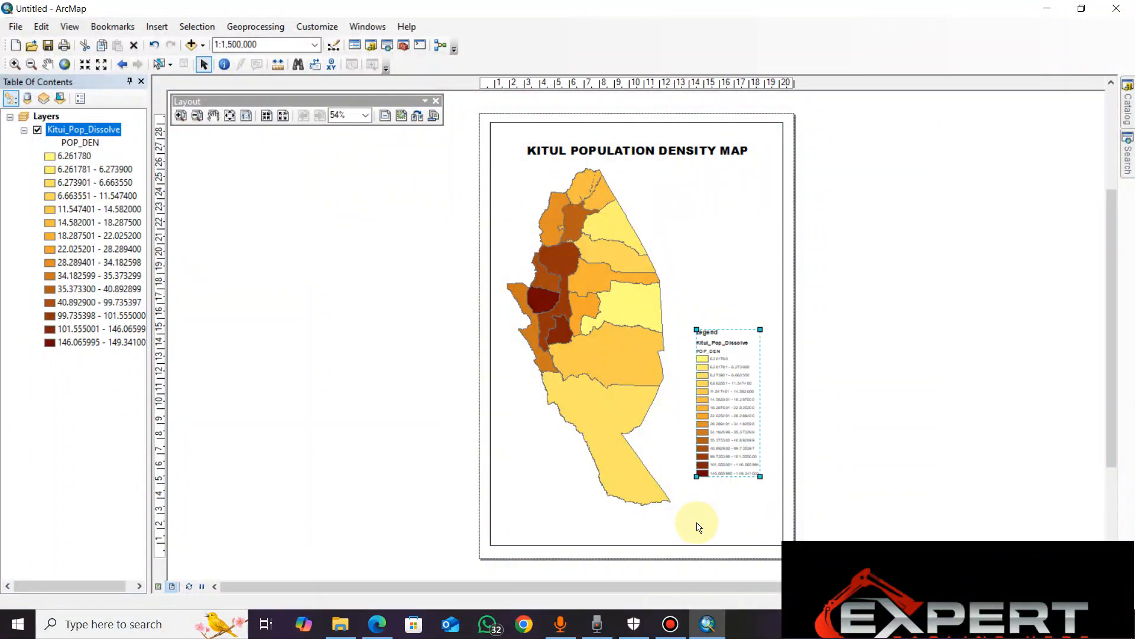
drag(745, 422, 750, 457)
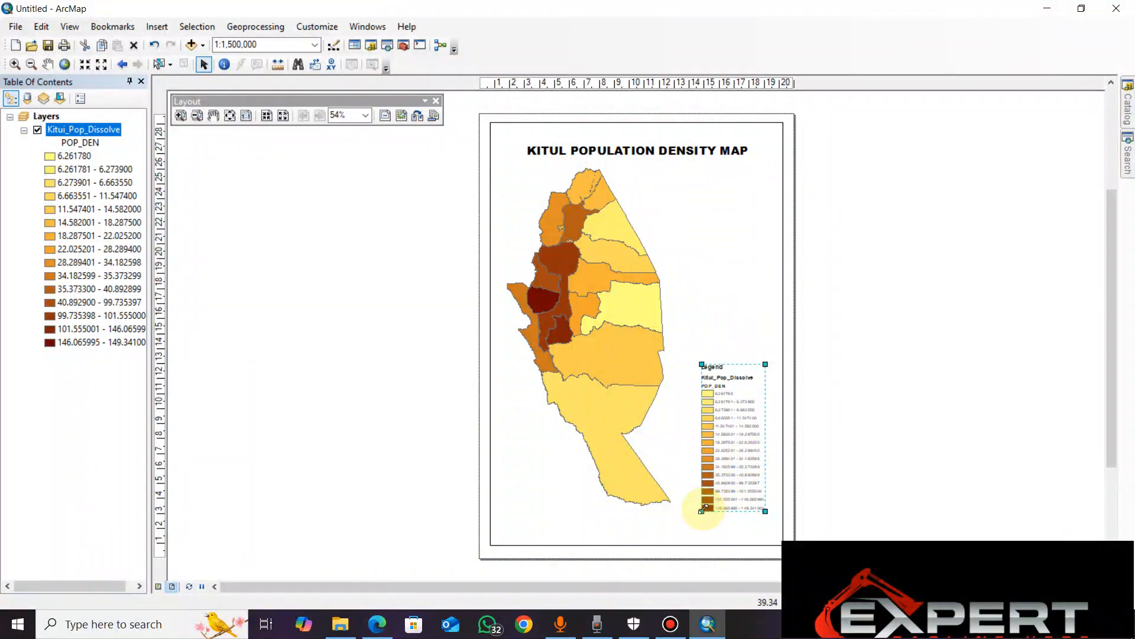
double_click(699, 513)
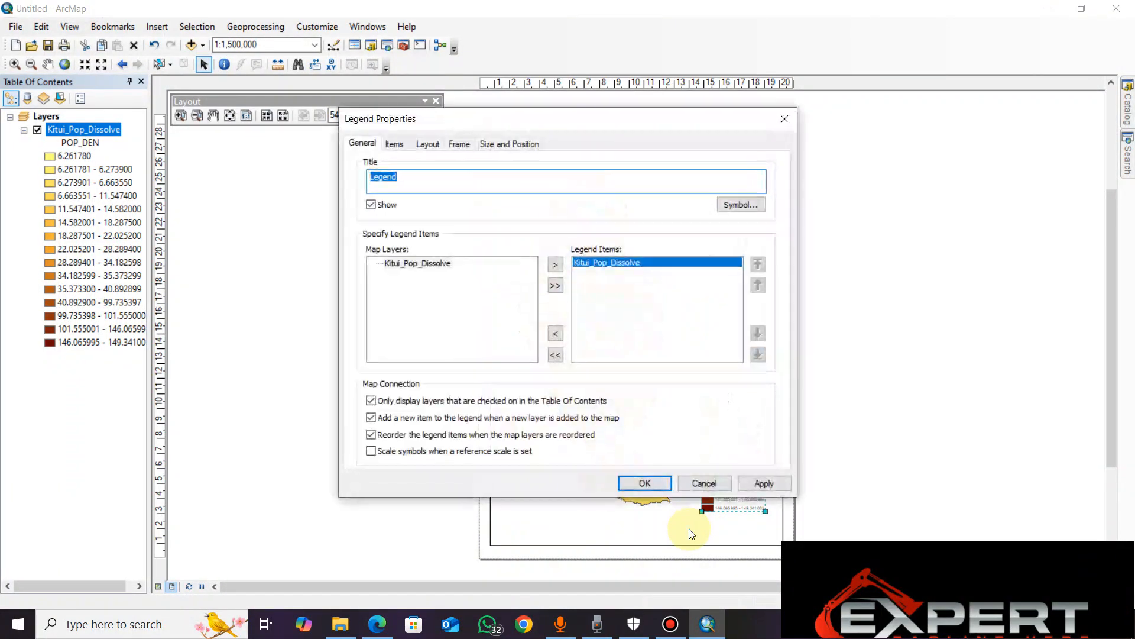
click(721, 483)
mouse_move(699, 513)
mouse_down()
mouse_move(684, 546)
mouse_move(693, 534)
mouse_up()
click(831, 457)
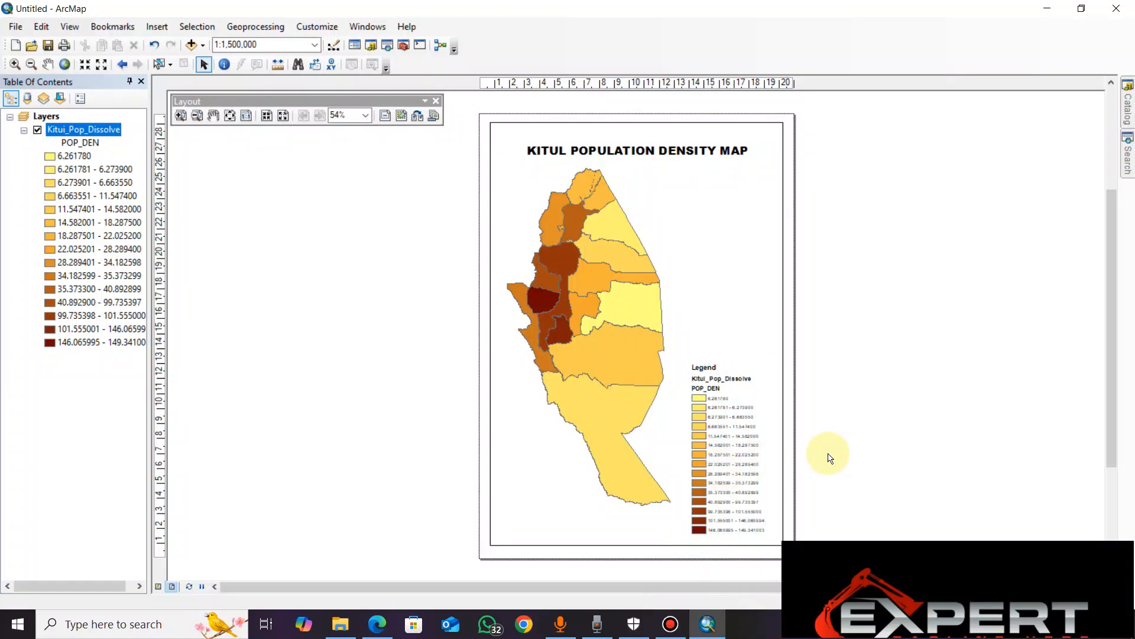
Insert a scale bar in the Alternating Scale Bar 1 style with its division units set to Kilometers
click(159, 28)
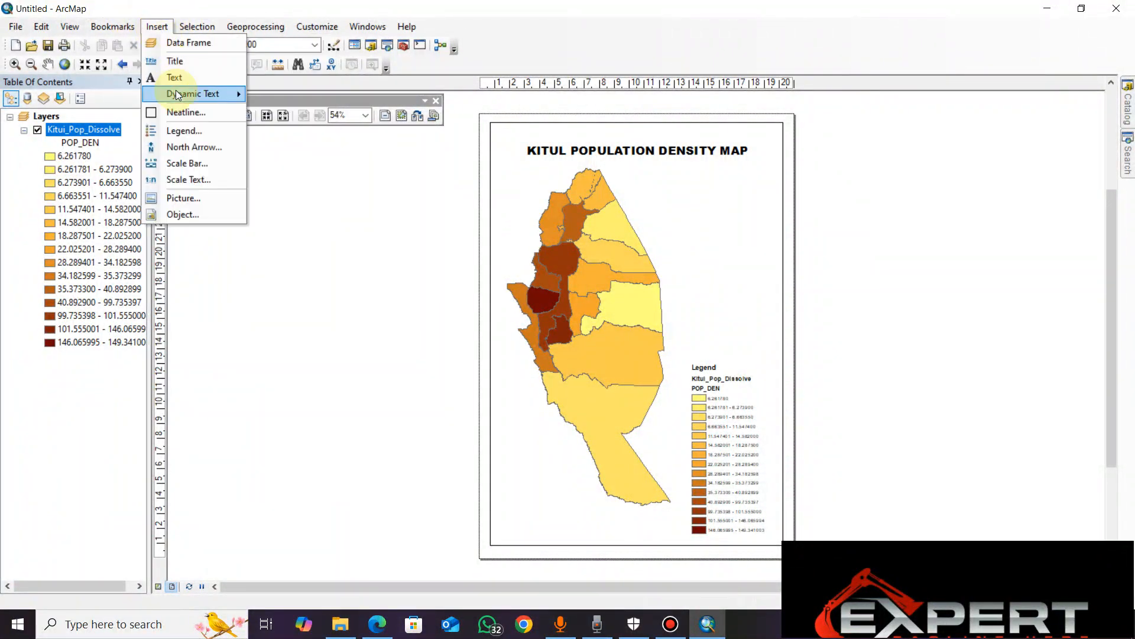
click(187, 164)
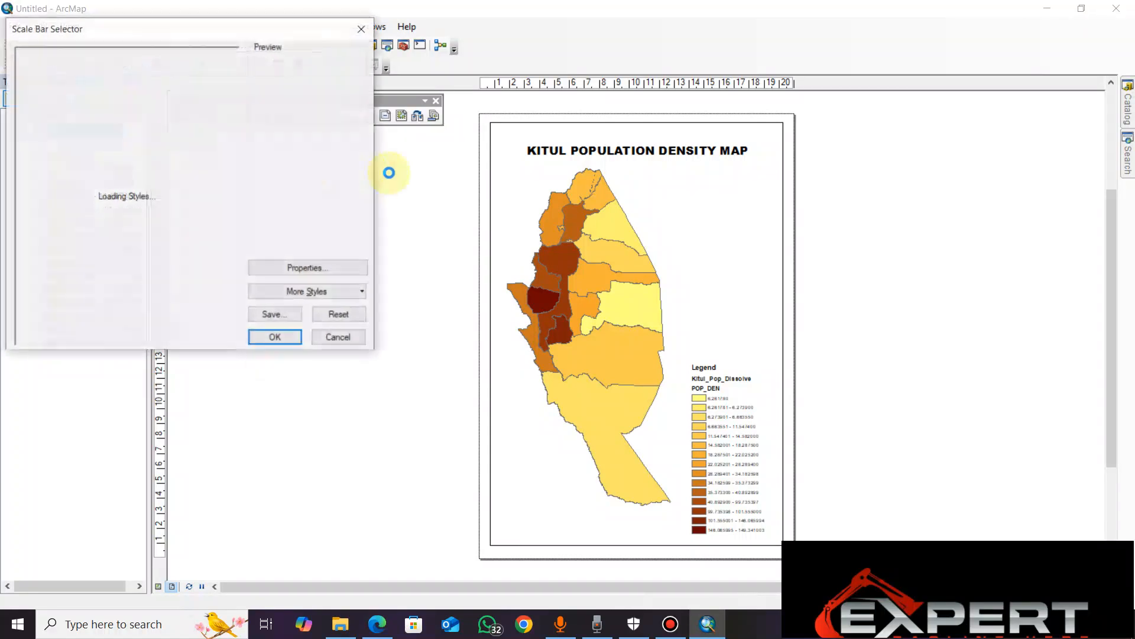
click(95, 253)
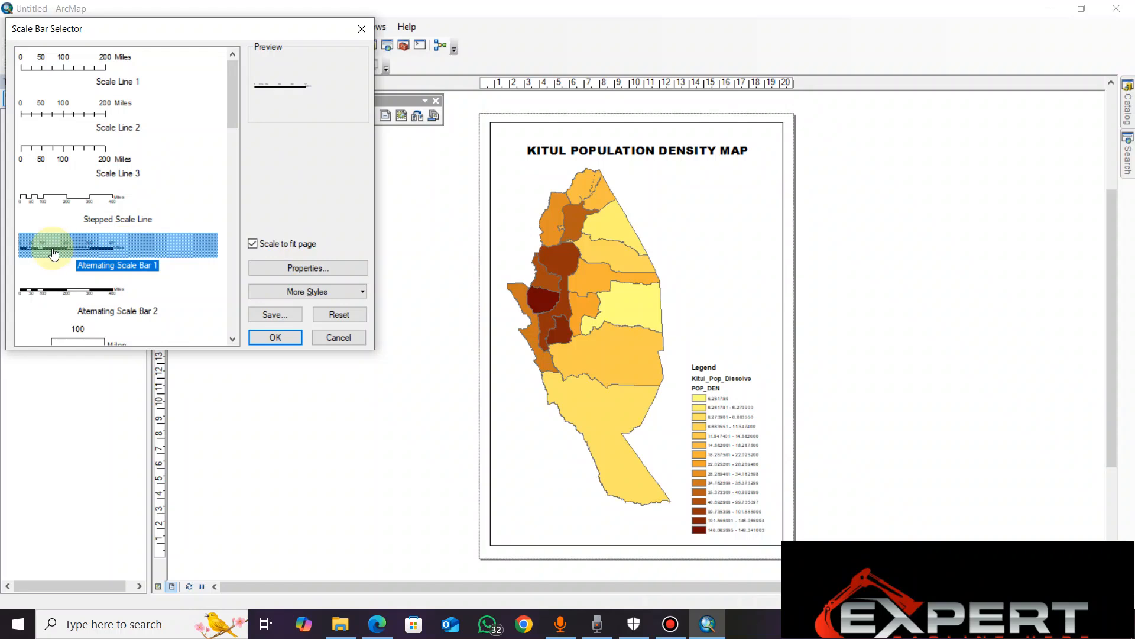
click(291, 269)
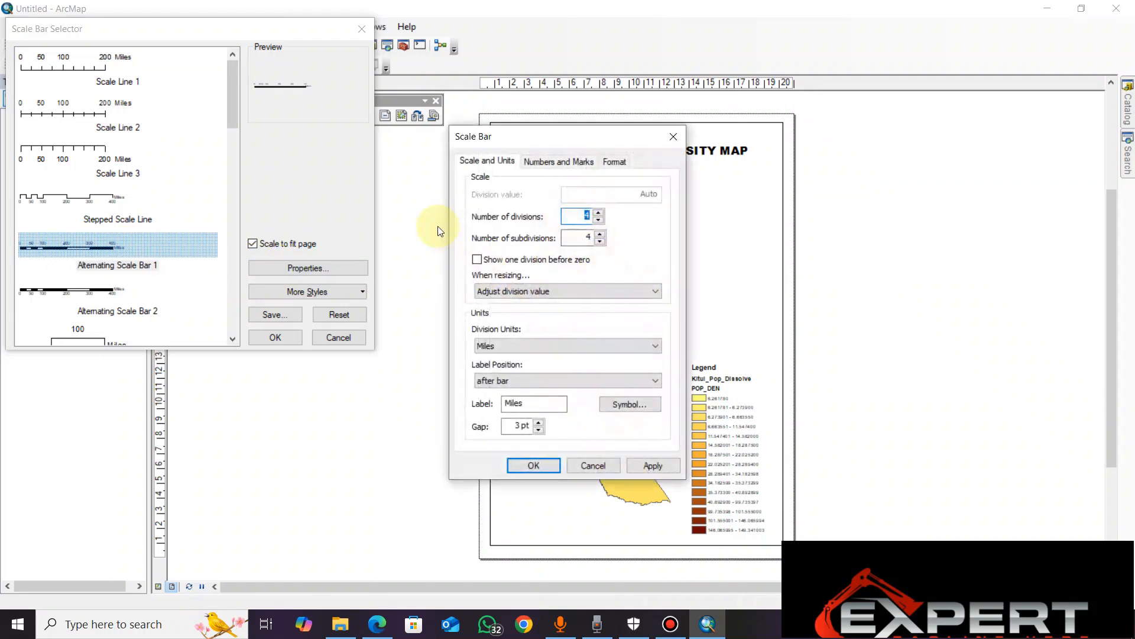
click(562, 346)
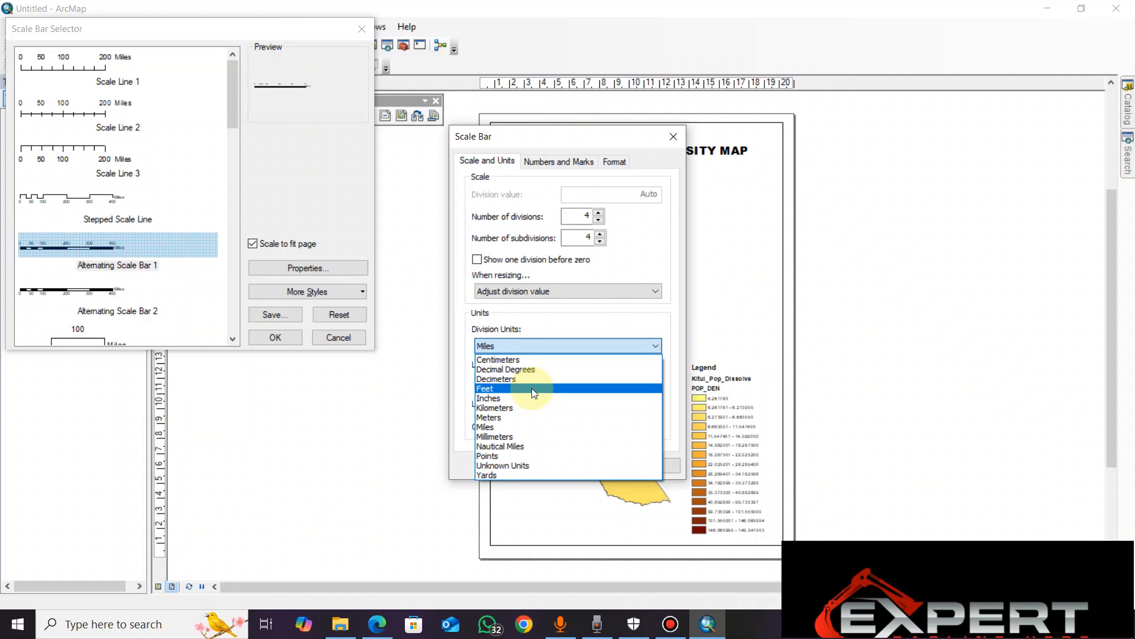
click(521, 408)
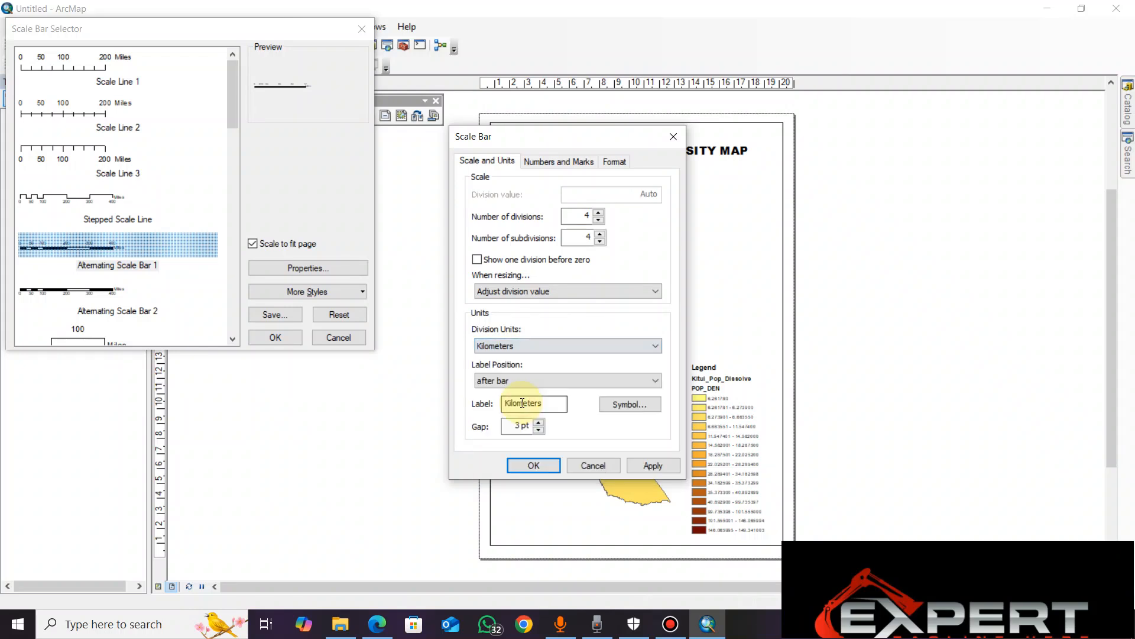
click(643, 465)
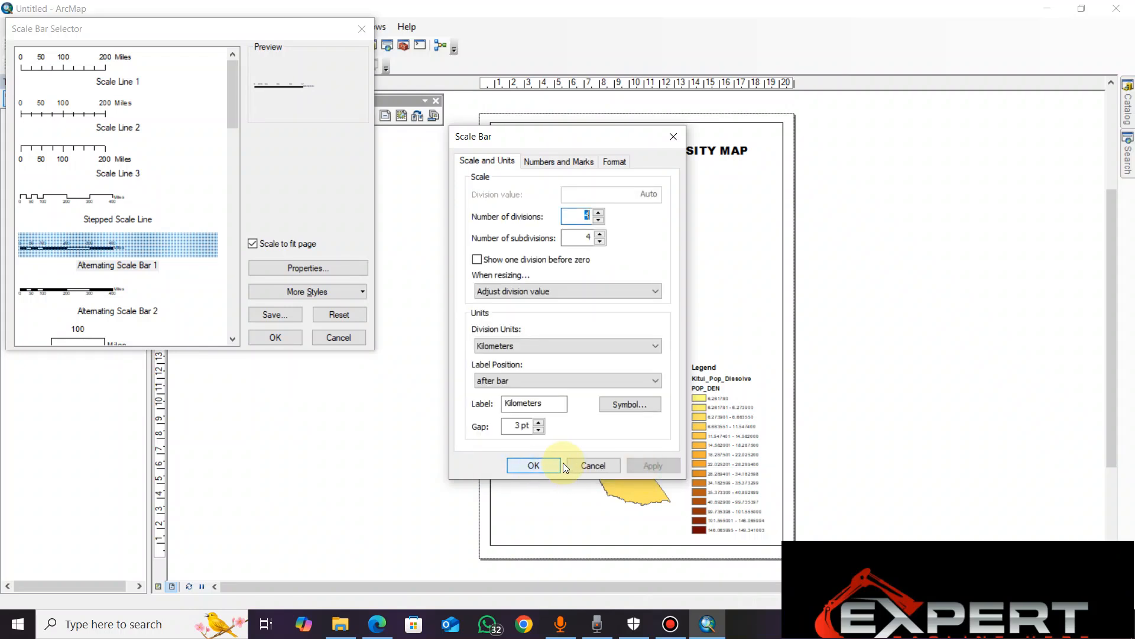
click(534, 466)
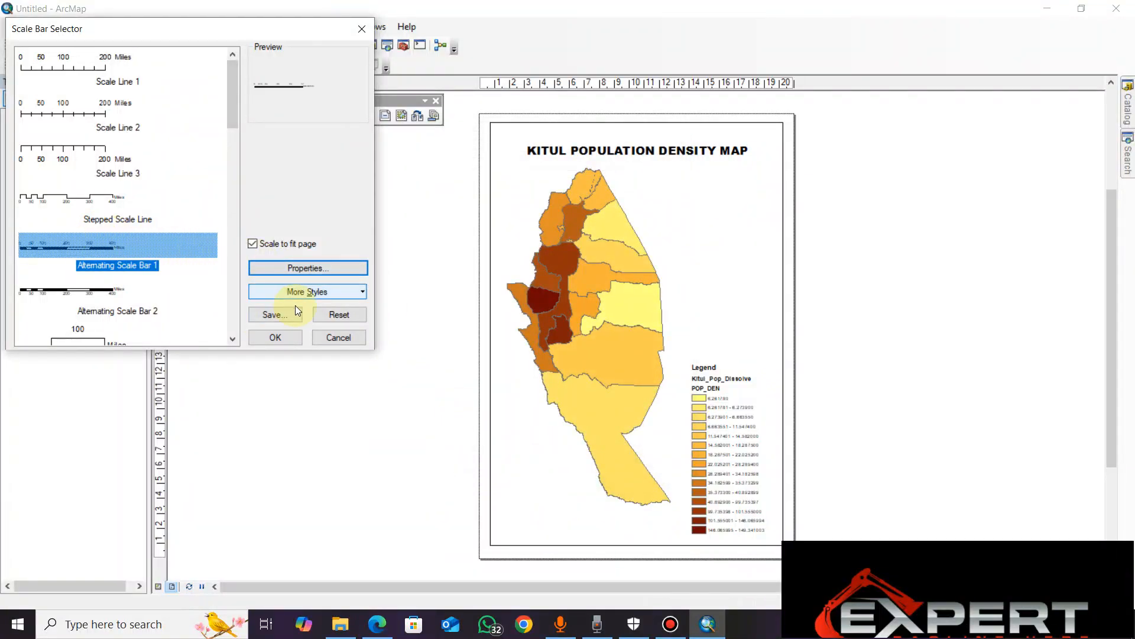
click(275, 337)
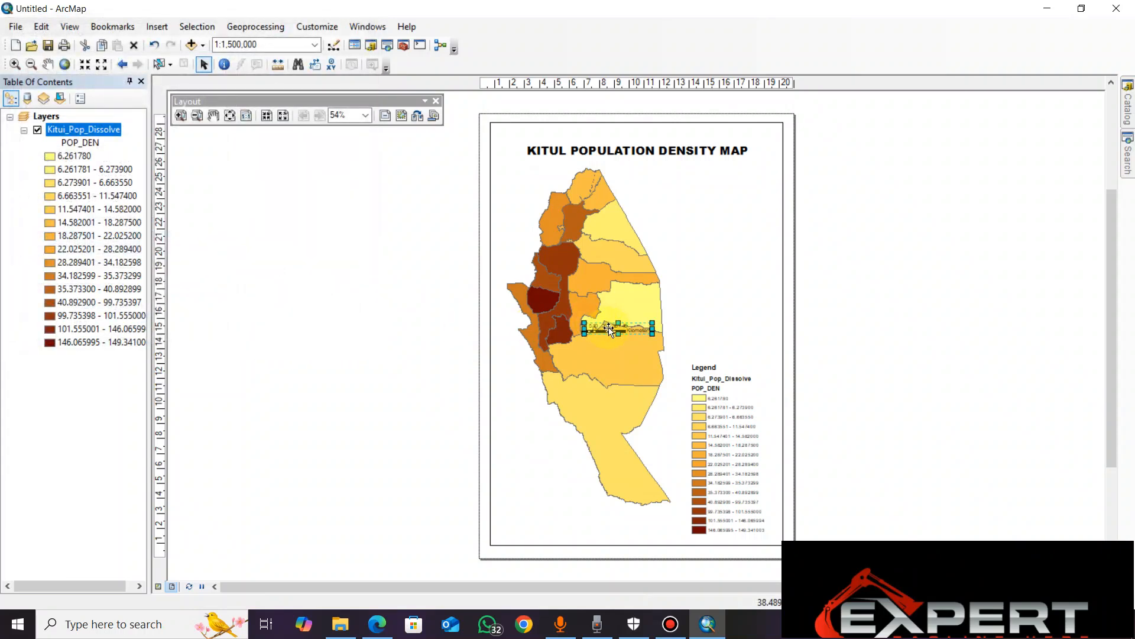
Place the scale bar below the map's southern tip, near the legend, and shift the legend up slightly
drag(609, 330, 606, 524)
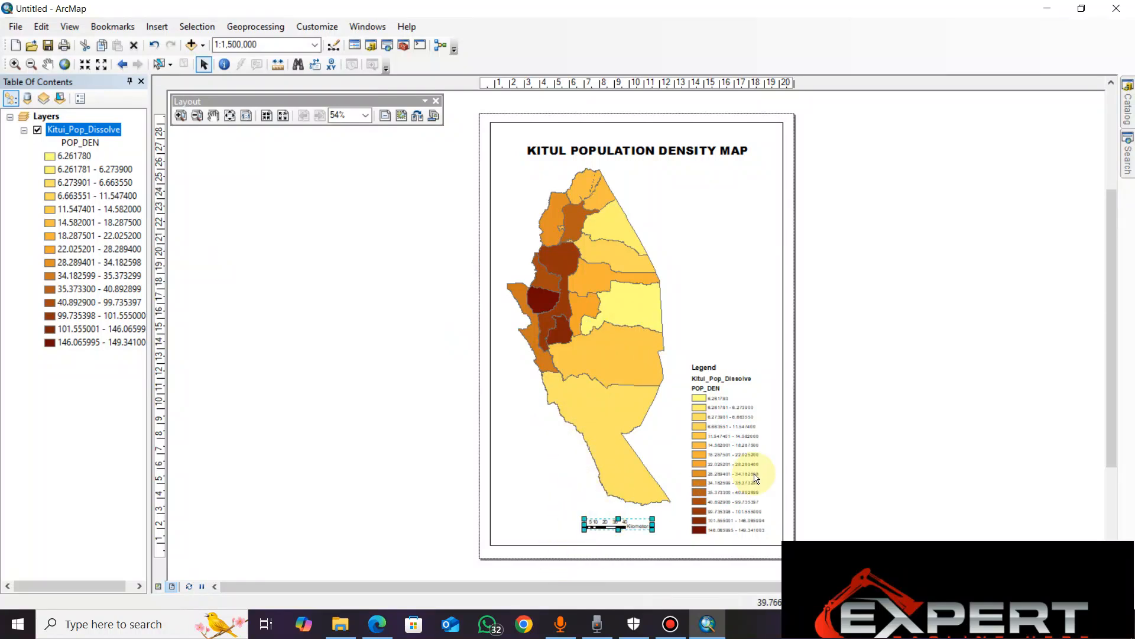
drag(743, 477, 743, 457)
click(609, 526)
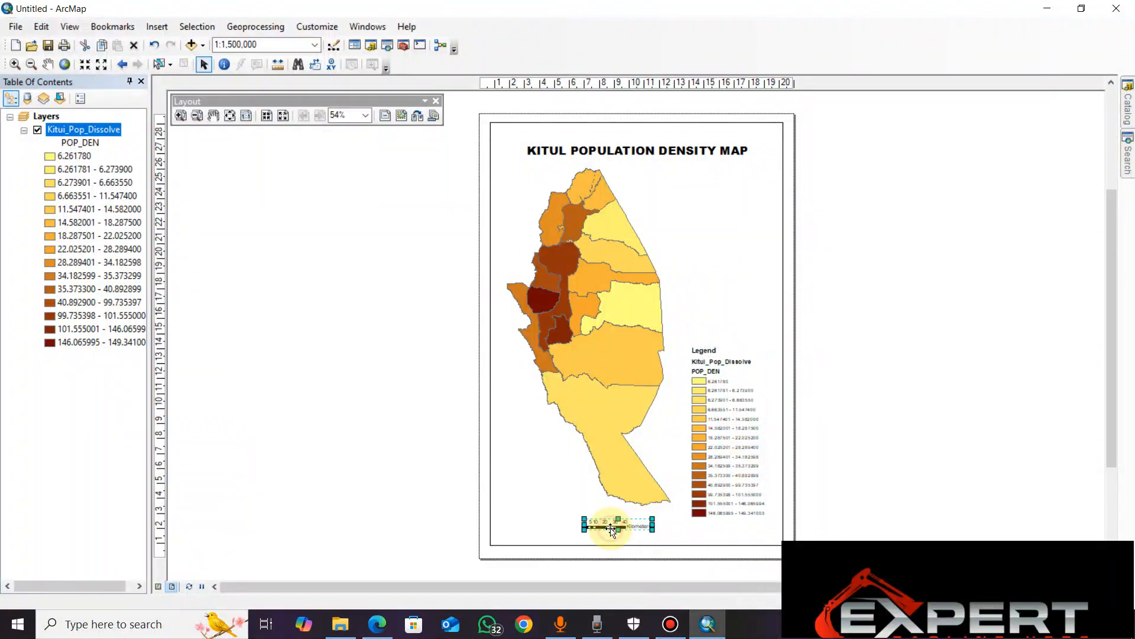
drag(579, 524, 553, 524)
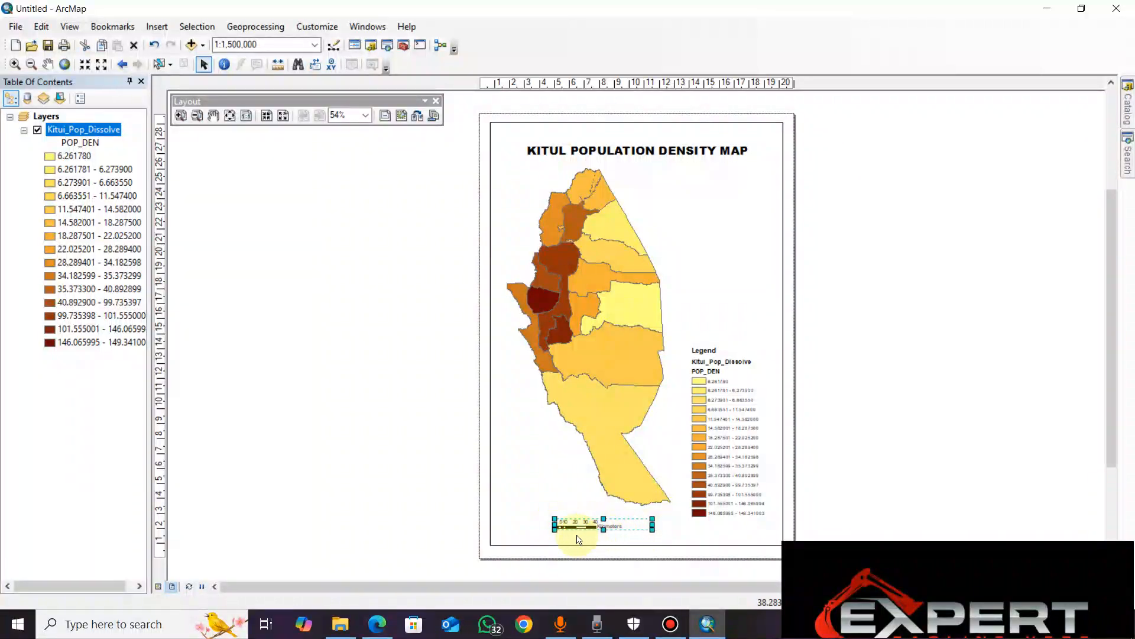
drag(555, 524, 579, 514)
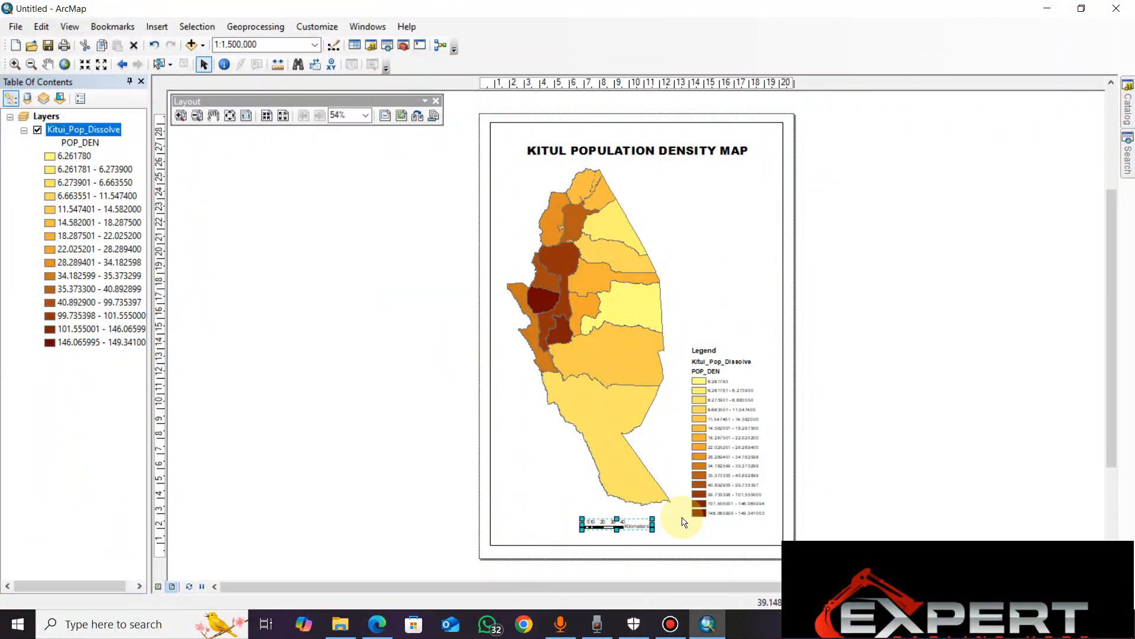
drag(604, 525, 631, 525)
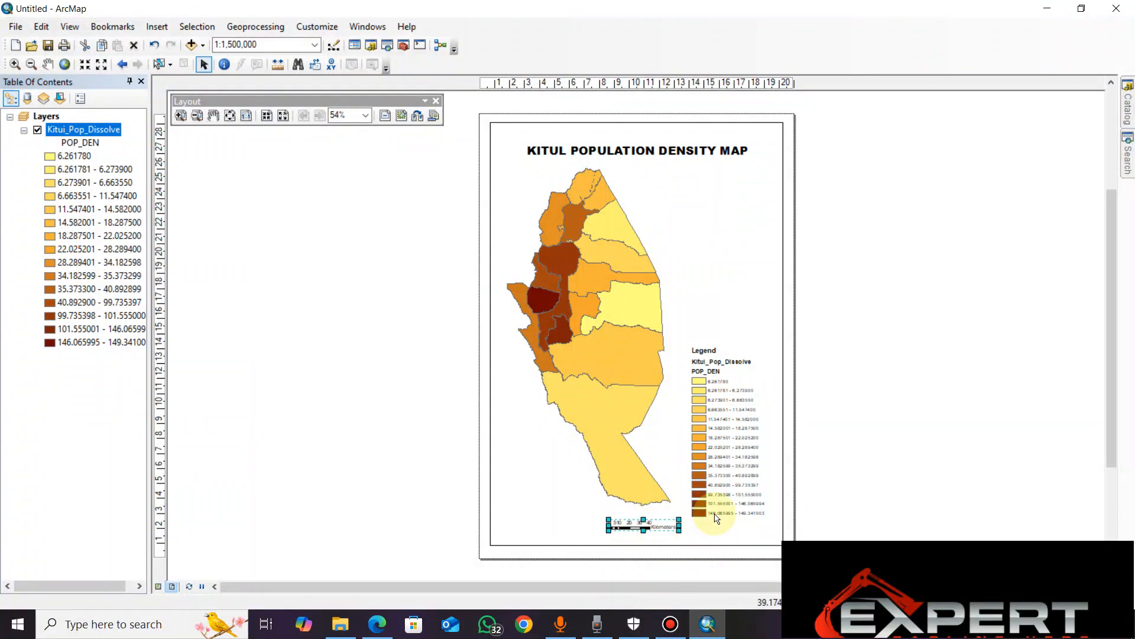
click(736, 525)
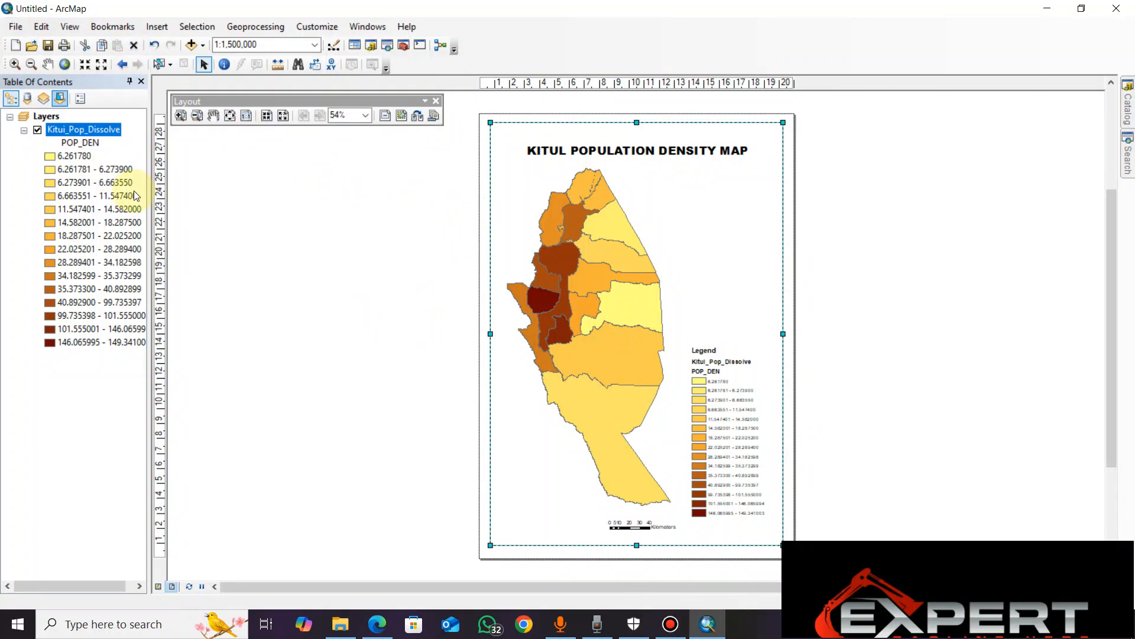
Check the map layout in print preview and return to the layout view
click(10, 27)
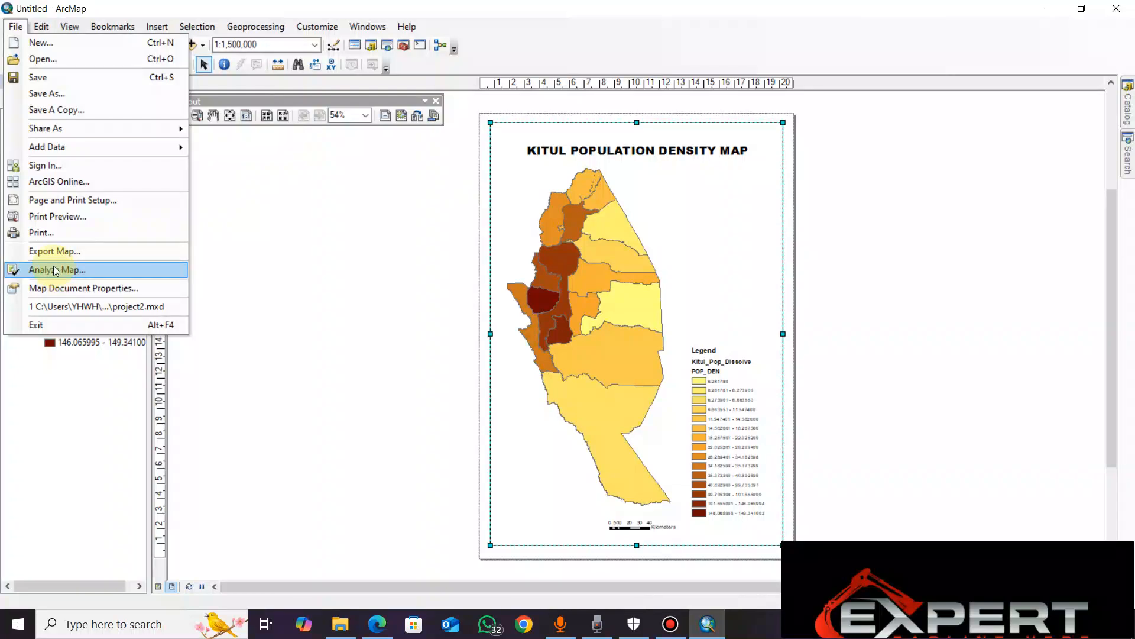
click(47, 216)
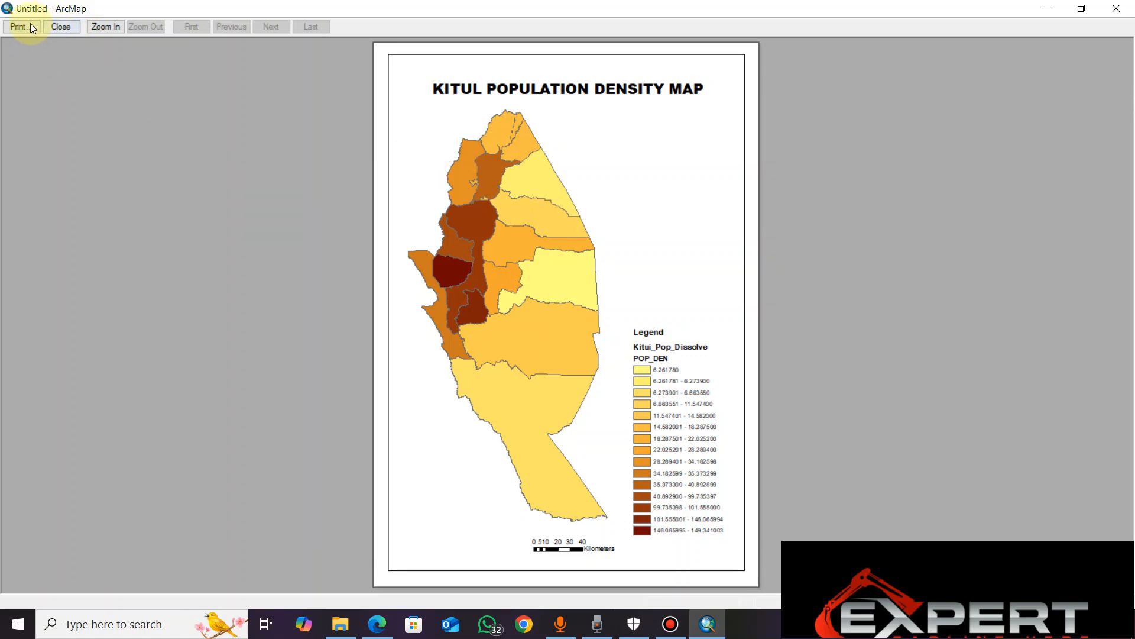
click(62, 26)
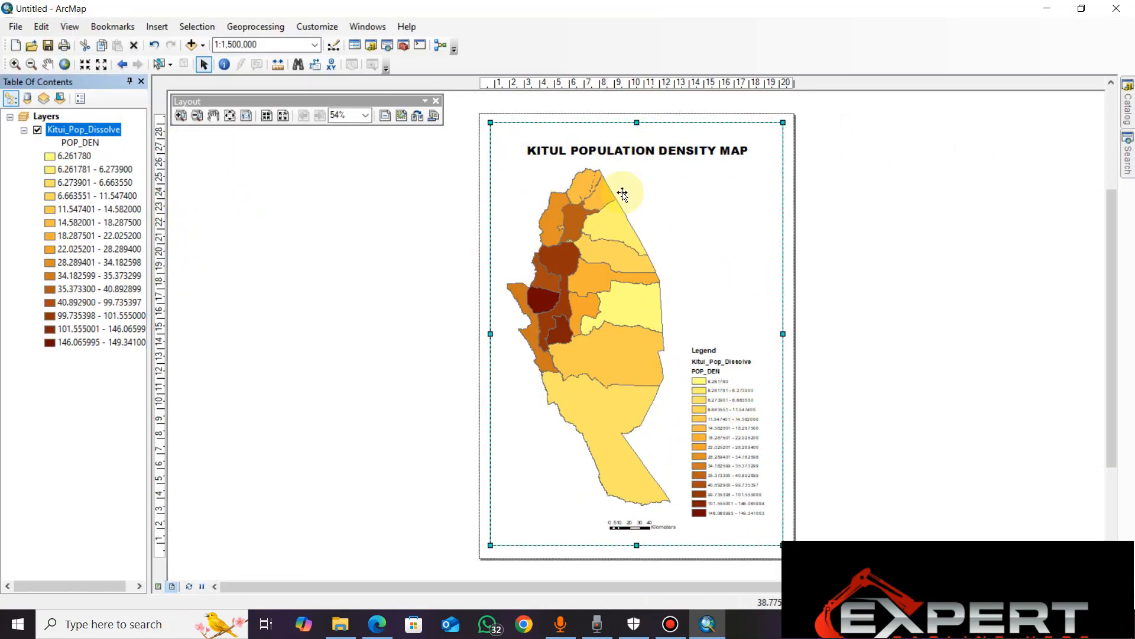
Insert a north arrow in the ESRI North 3 style
click(160, 28)
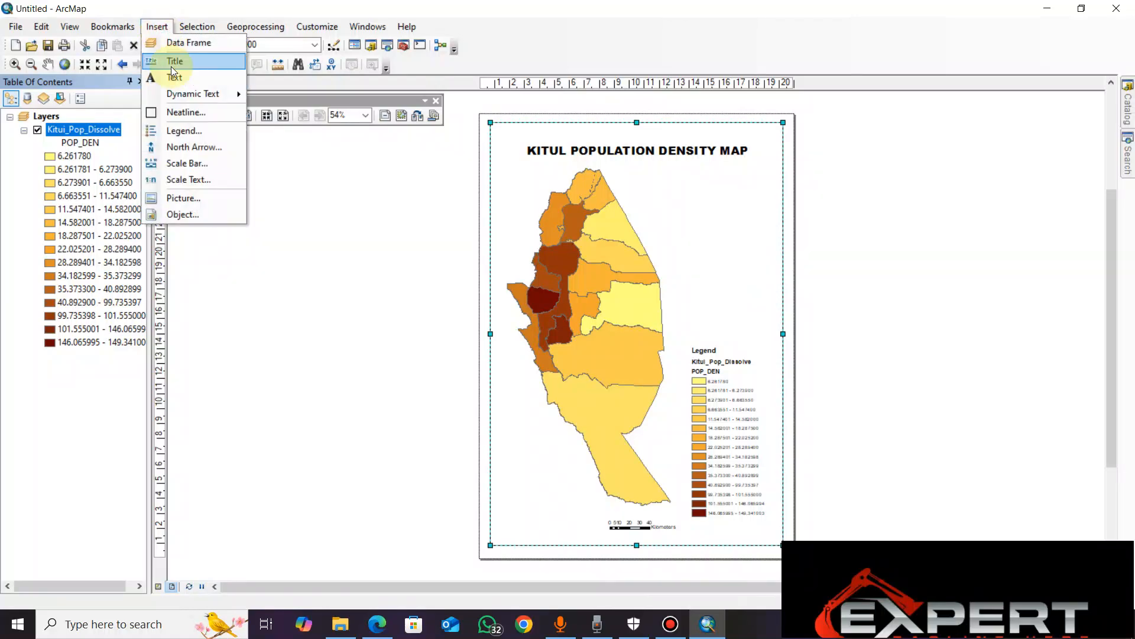
click(195, 148)
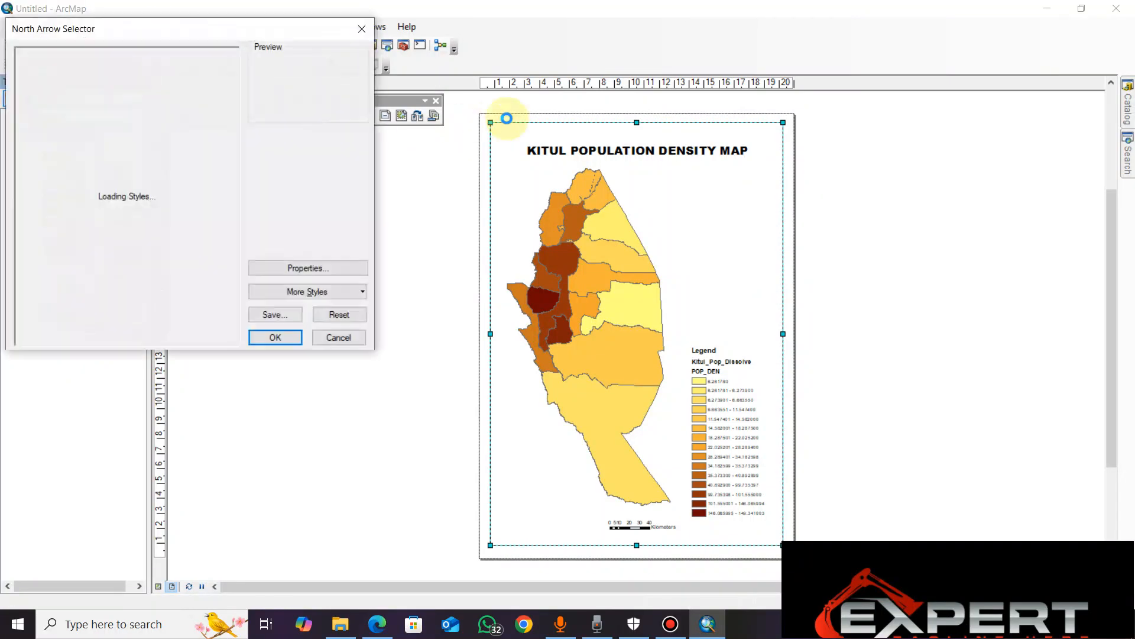
click(189, 94)
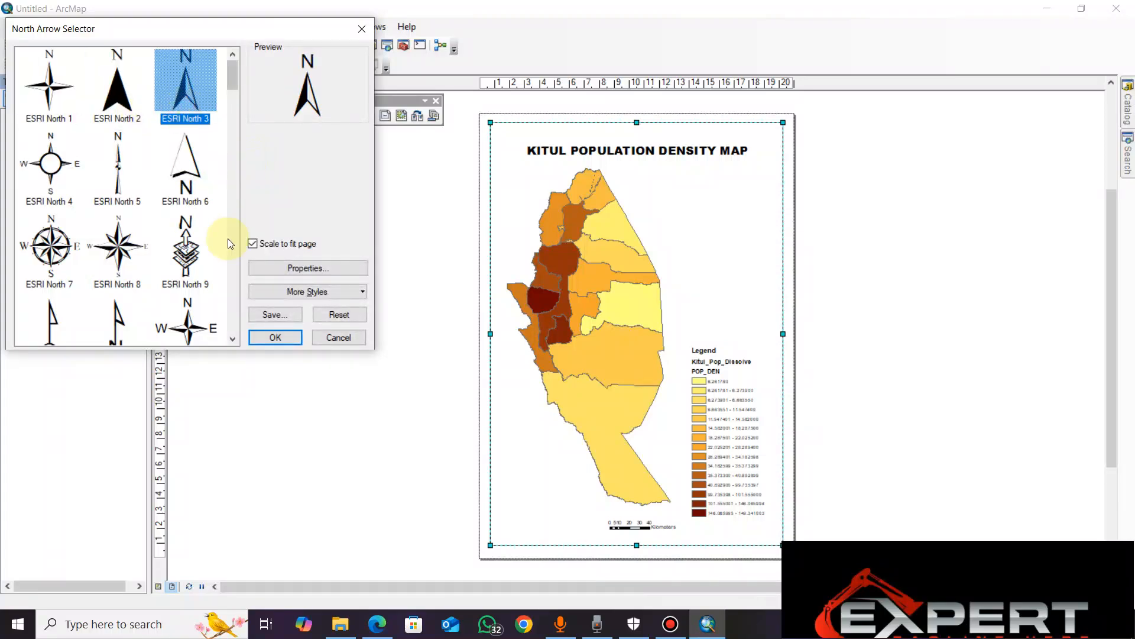
click(275, 336)
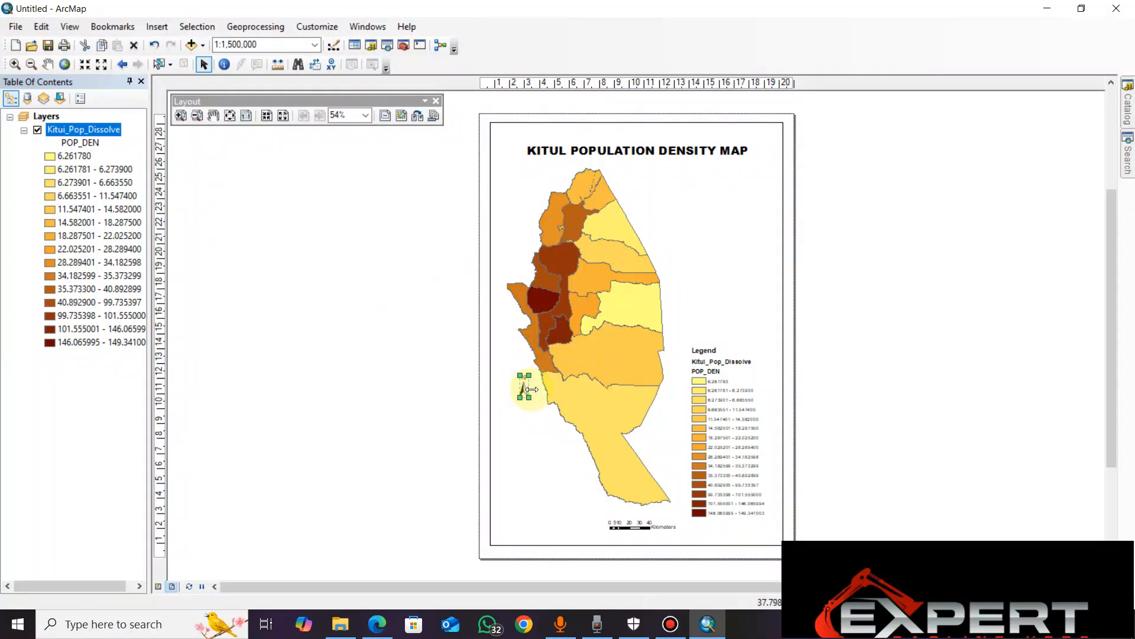
Enlarge the north arrow and position it in the upper-right area of the page, below the map title
drag(528, 398, 533, 406)
drag(526, 391, 729, 249)
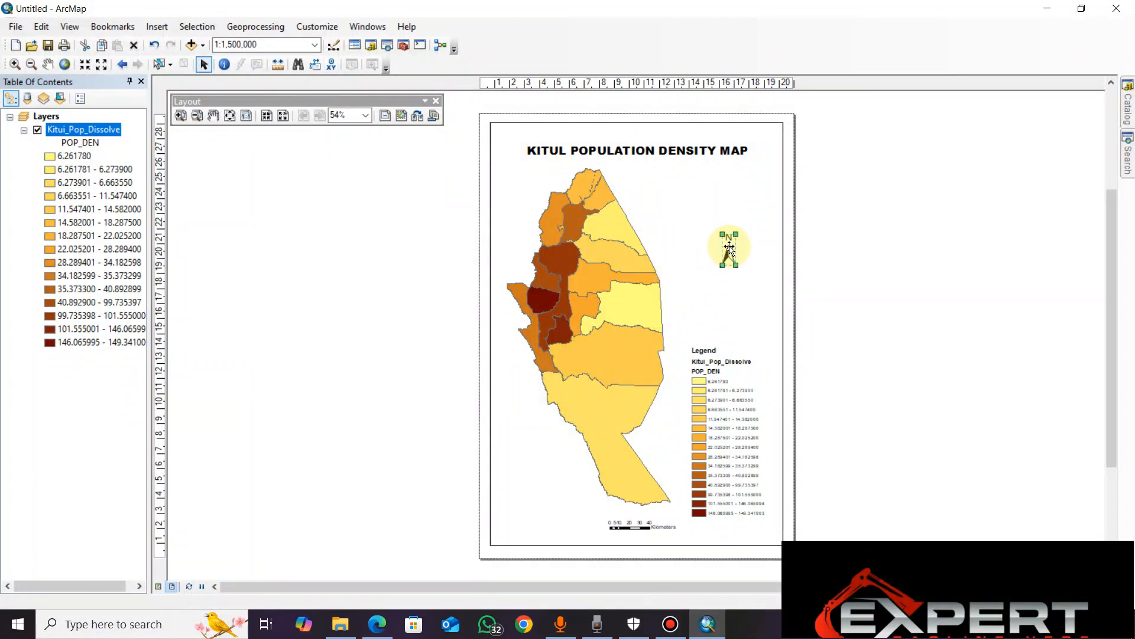
drag(729, 248, 731, 232)
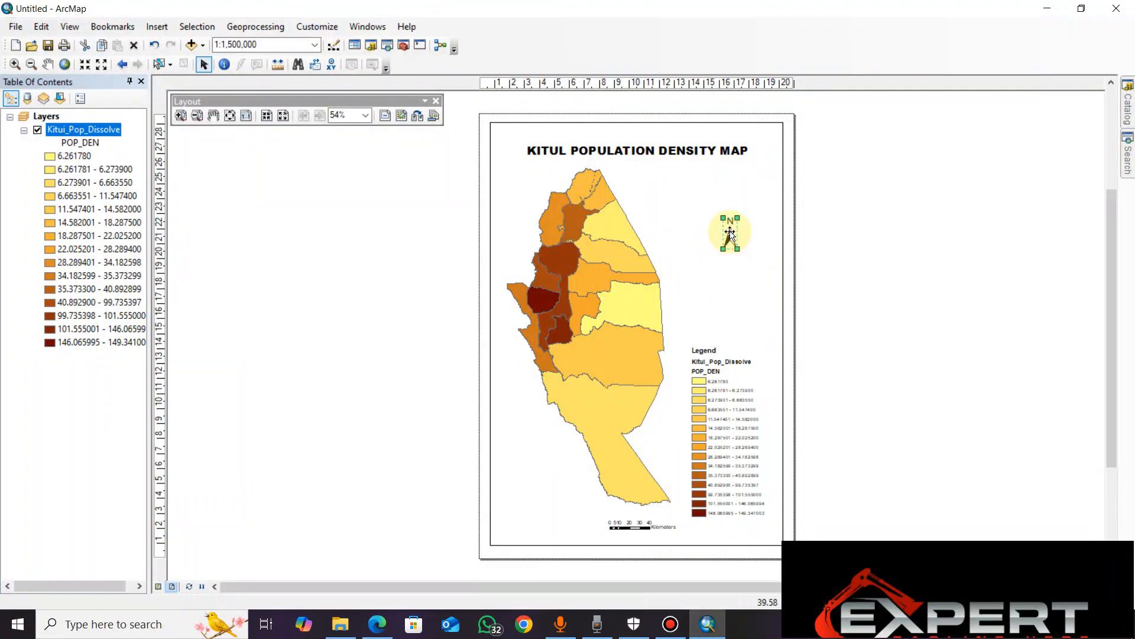
mouse_move(730, 233)
mouse_down()
mouse_move(732, 253)
mouse_move(729, 231)
mouse_up()
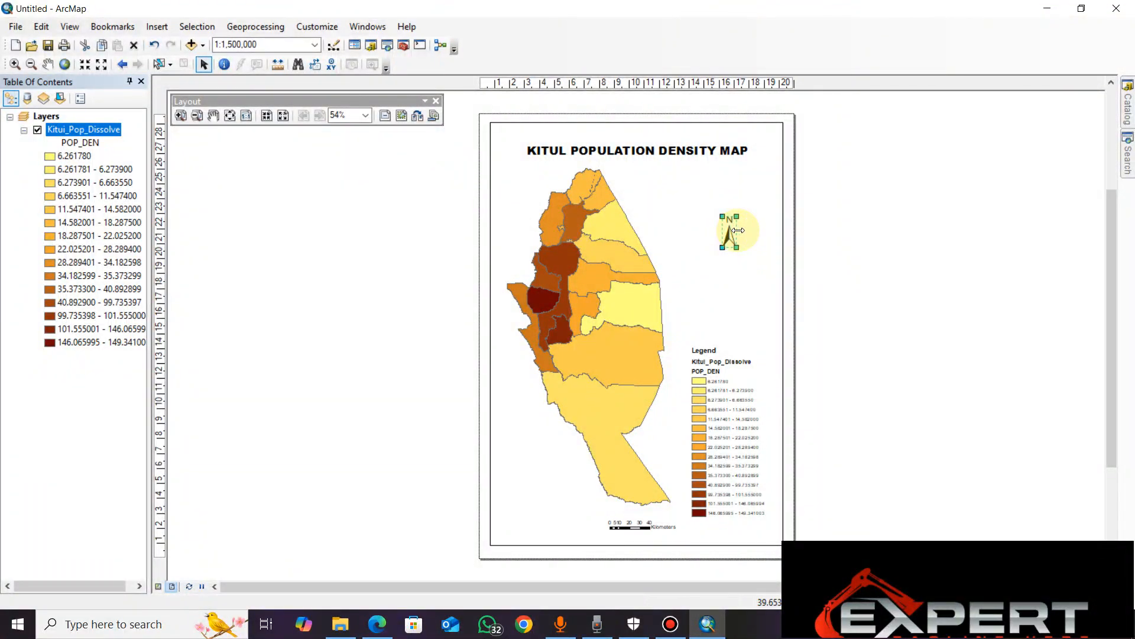
mouse_move(738, 230)
mouse_down()
mouse_move(760, 235)
mouse_move(742, 215)
mouse_up()
click(733, 272)
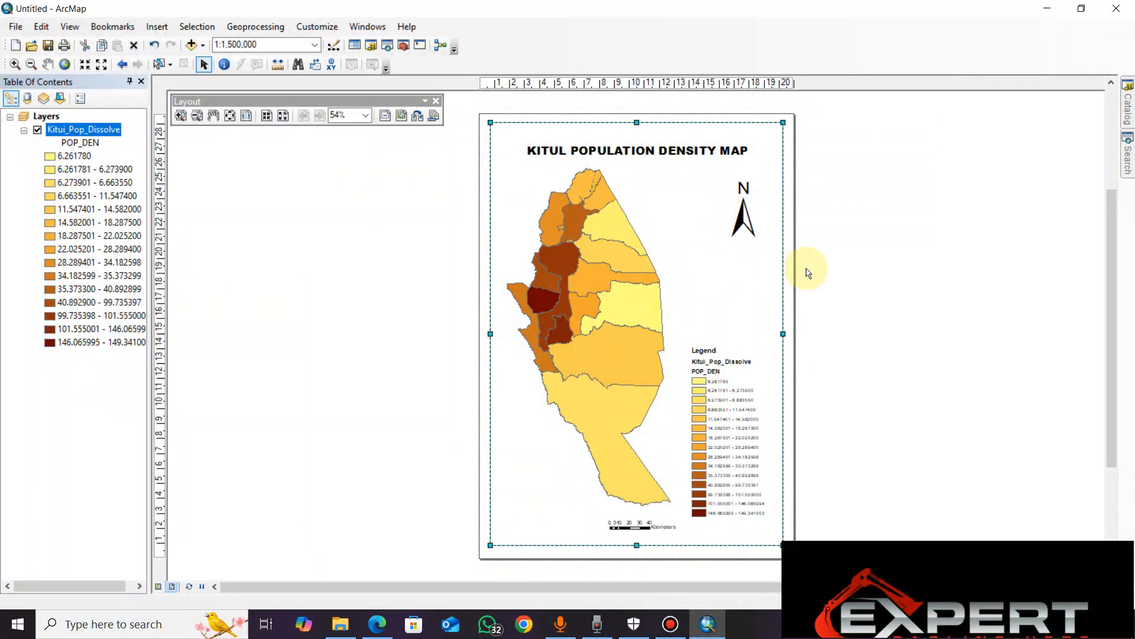
click(854, 251)
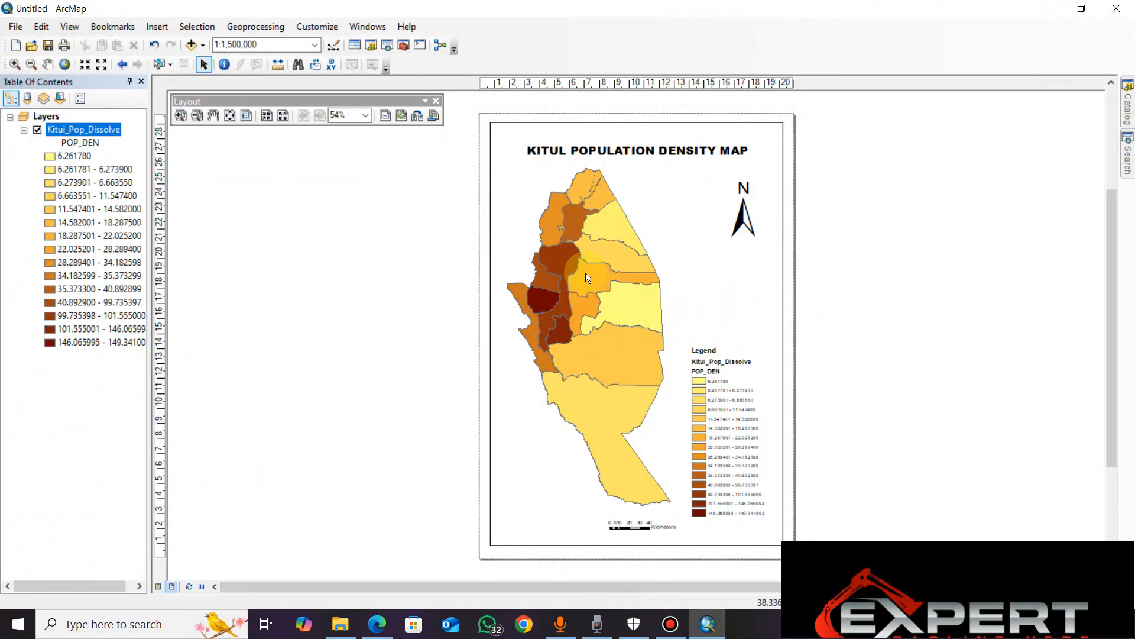
Start exporting the map as a JPEG file named KITUI MAP
click(16, 27)
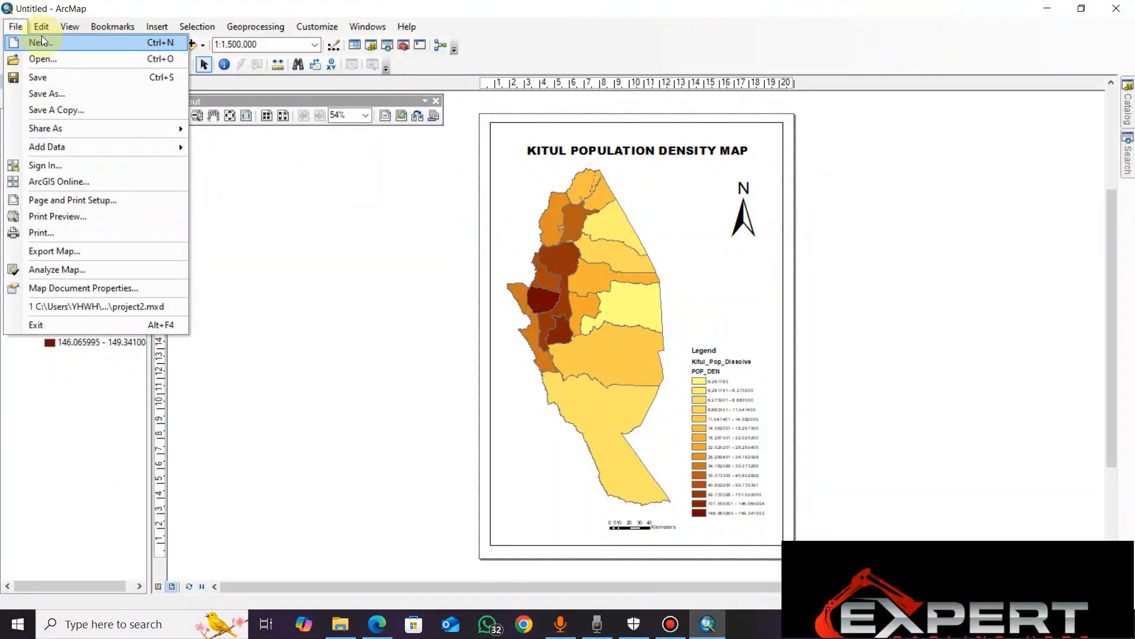
click(71, 251)
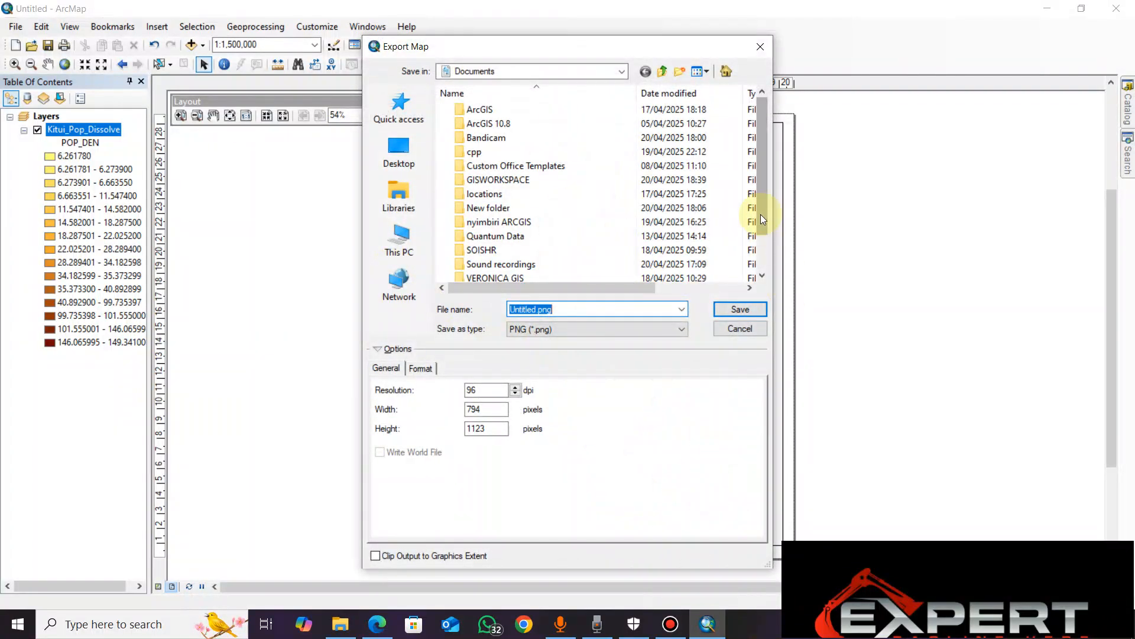
scroll(760, 211, down, 1)
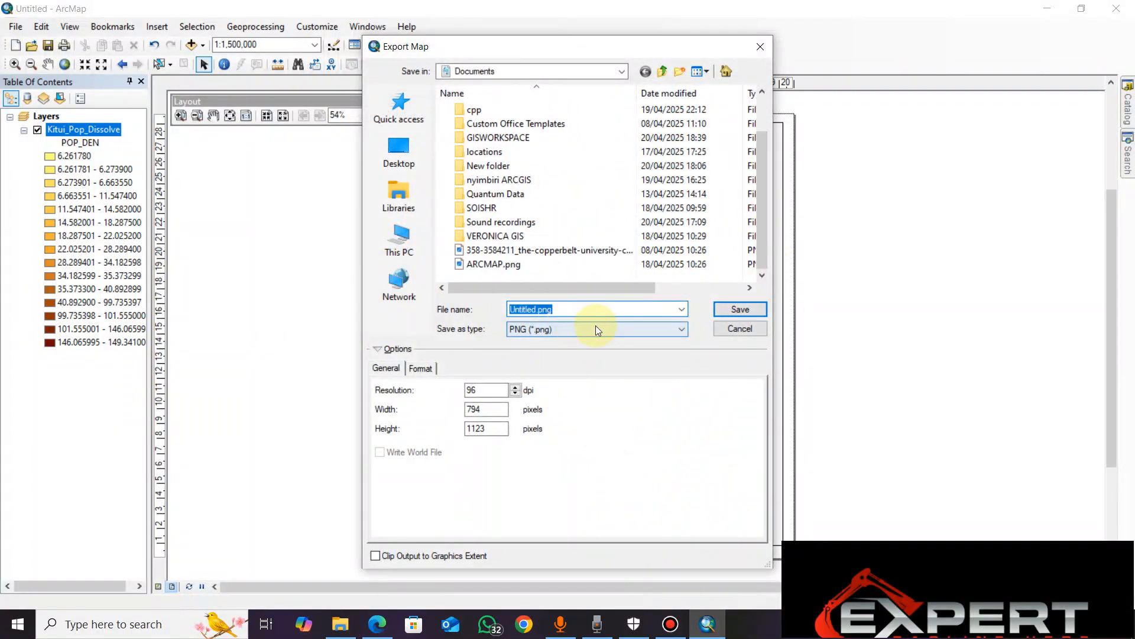
click(666, 334)
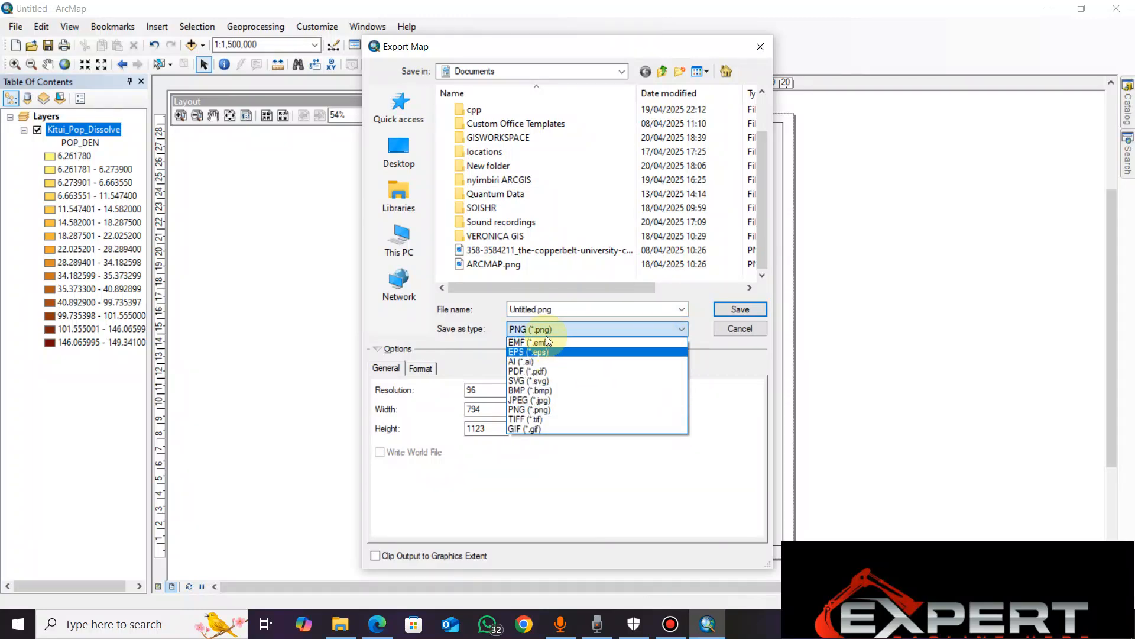
click(539, 400)
double_click(553, 308)
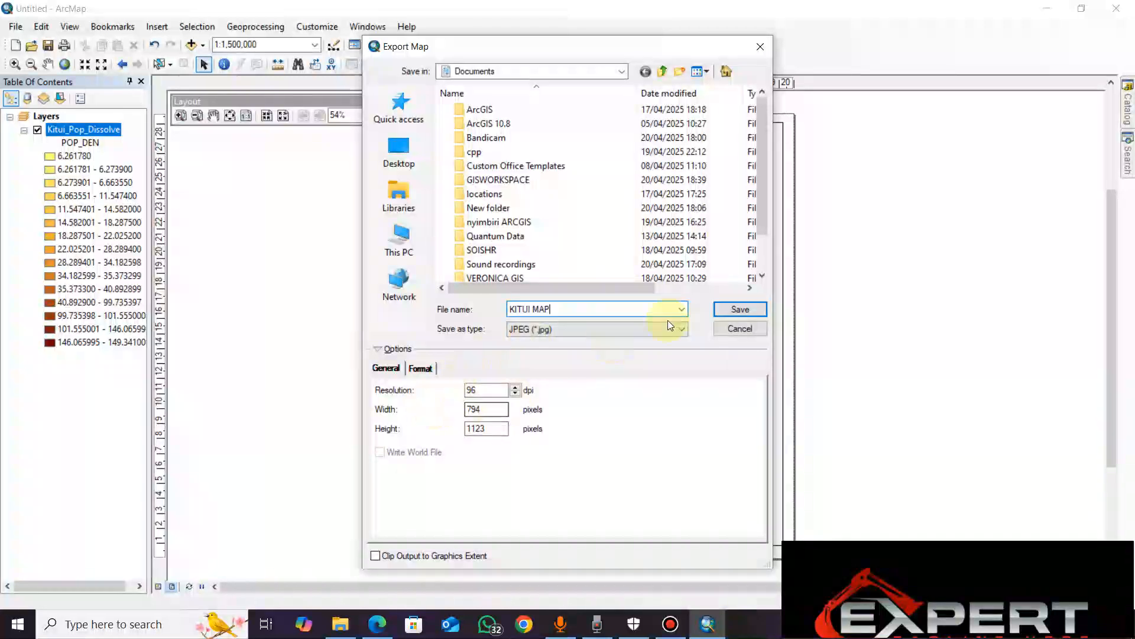
Choose the Pictures library as the destination and save the exported map image there
drag(769, 200, 765, 282)
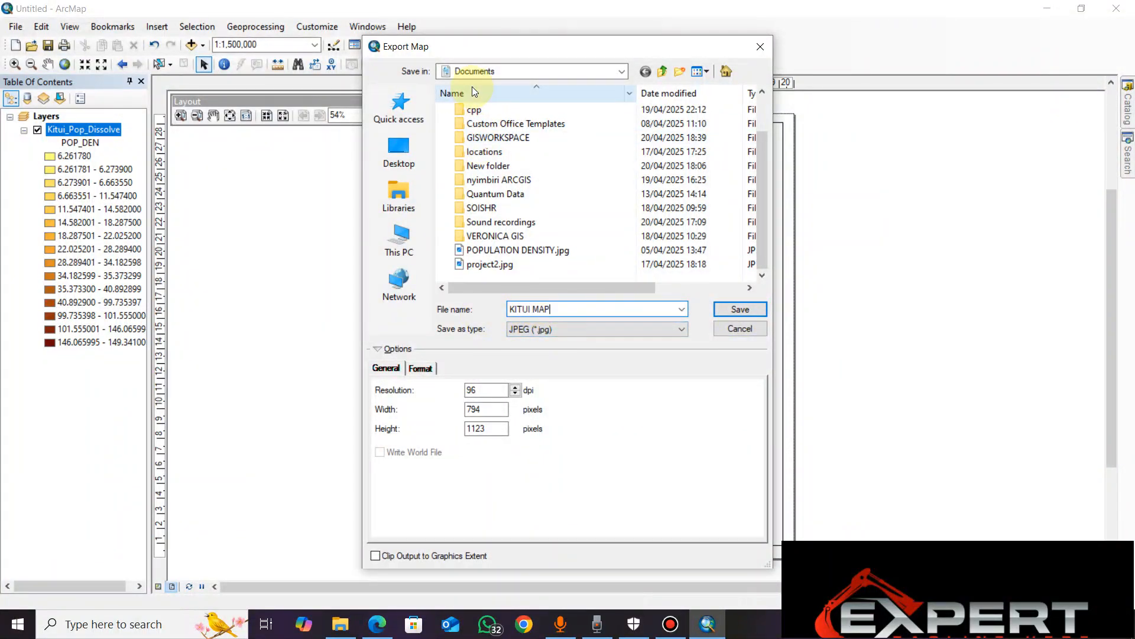
click(622, 70)
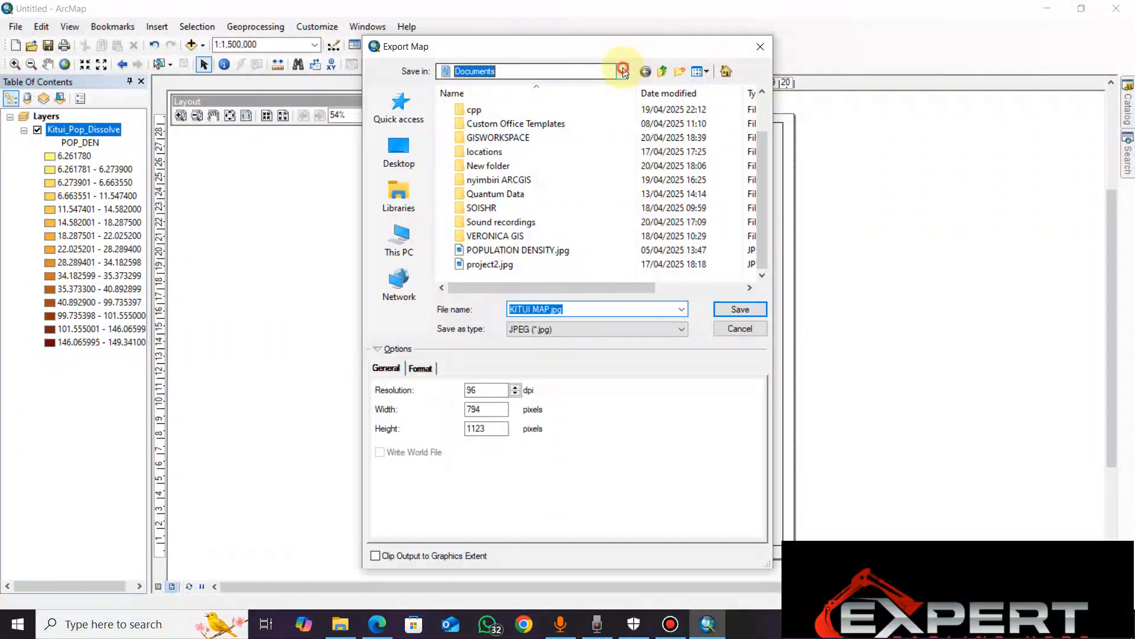
click(623, 69)
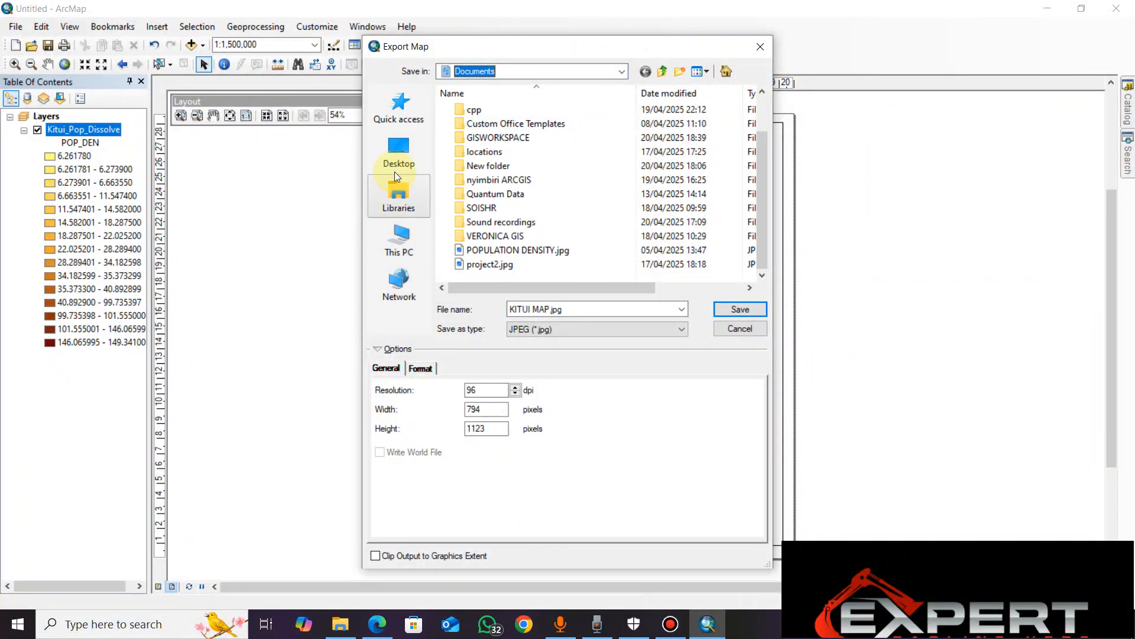
click(397, 197)
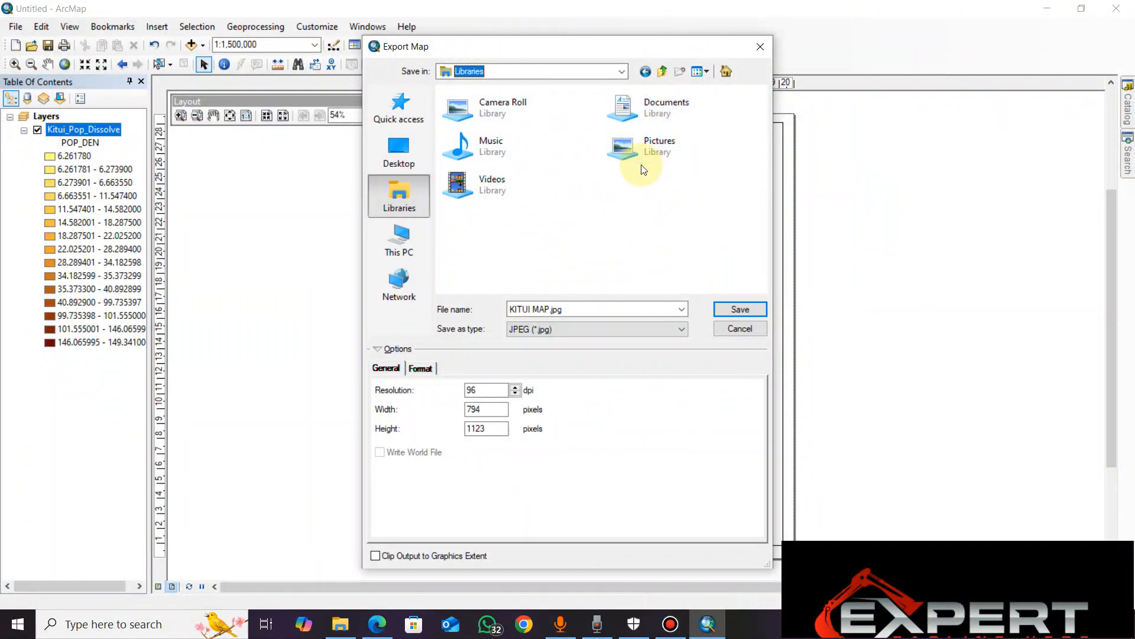
double_click(631, 151)
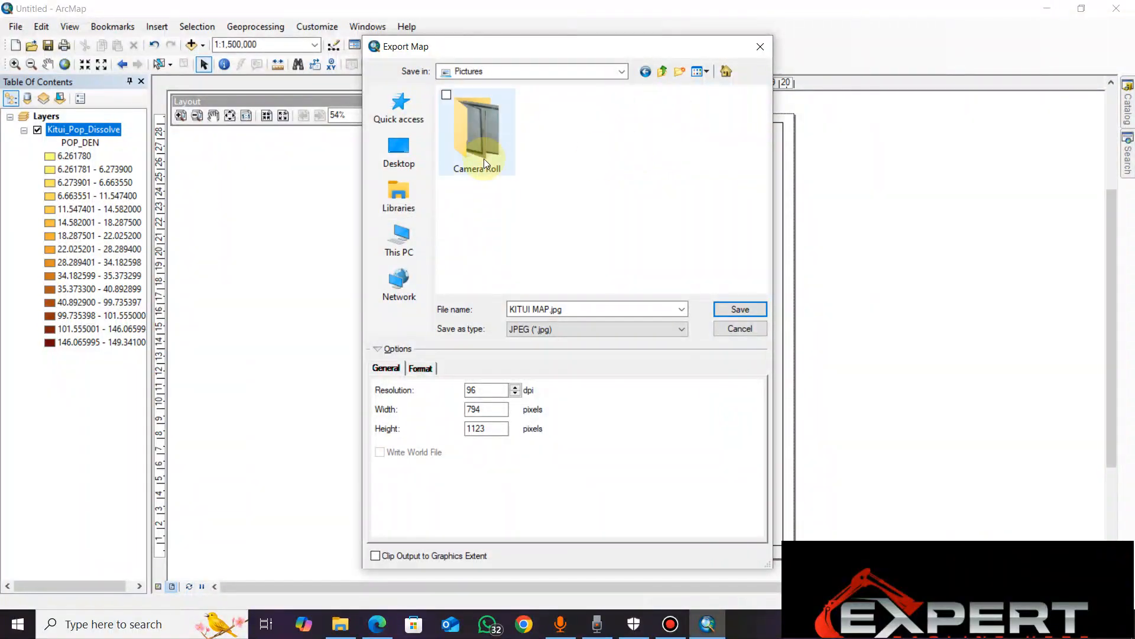
click(735, 309)
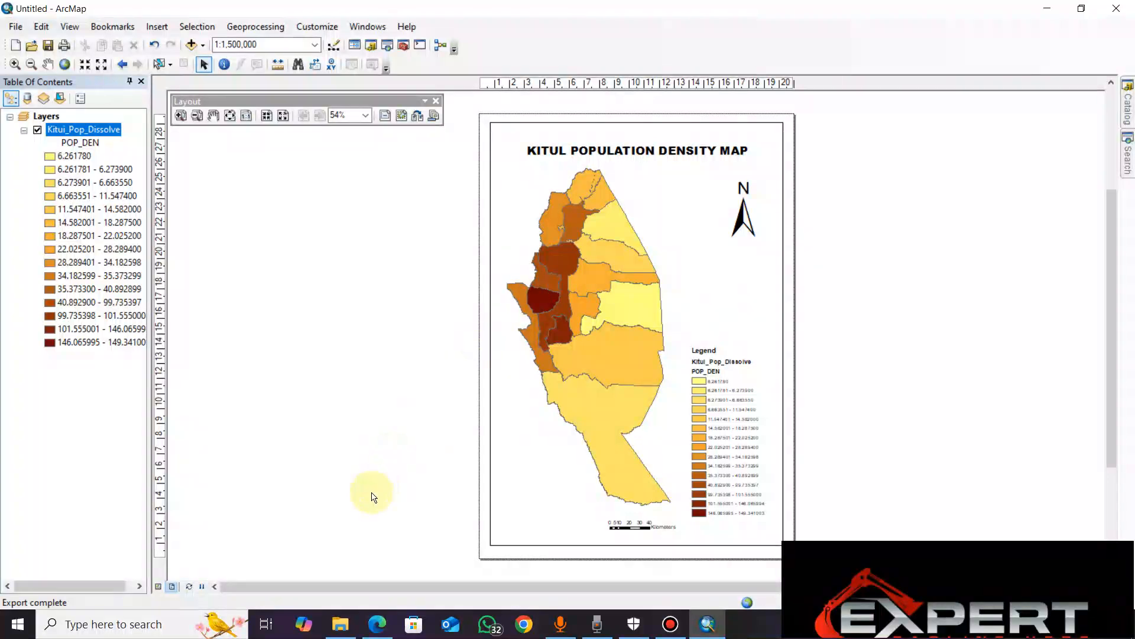
Switch to File Explorer and open KITUI MAP.jpg from the Pictures folder in Photos, without making Photos the default for .jpg files
click(340, 624)
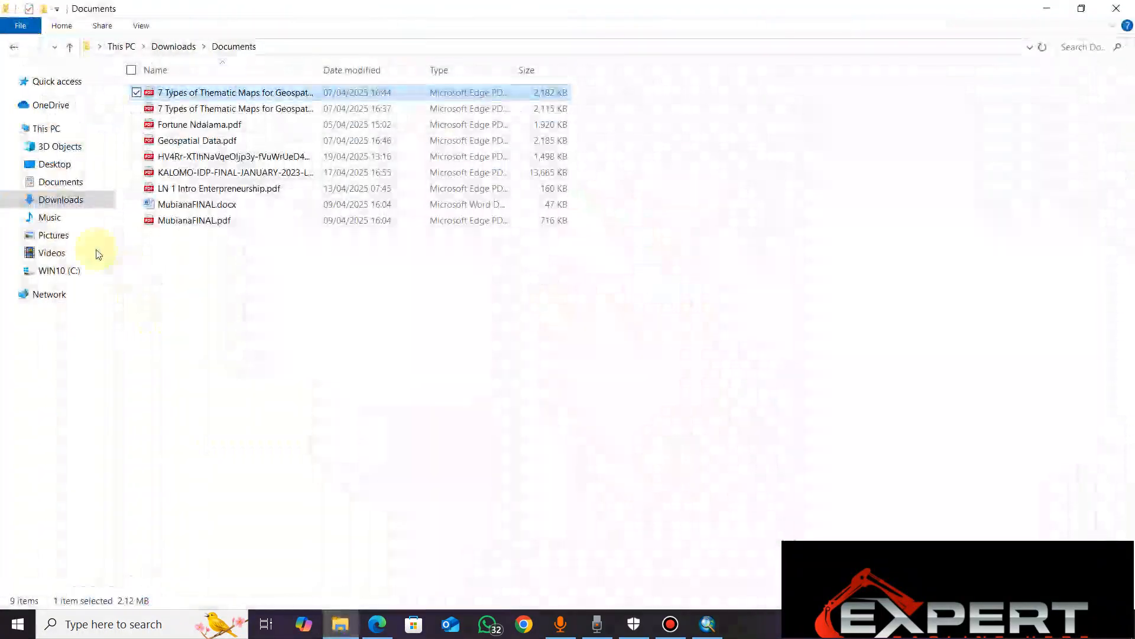
click(55, 235)
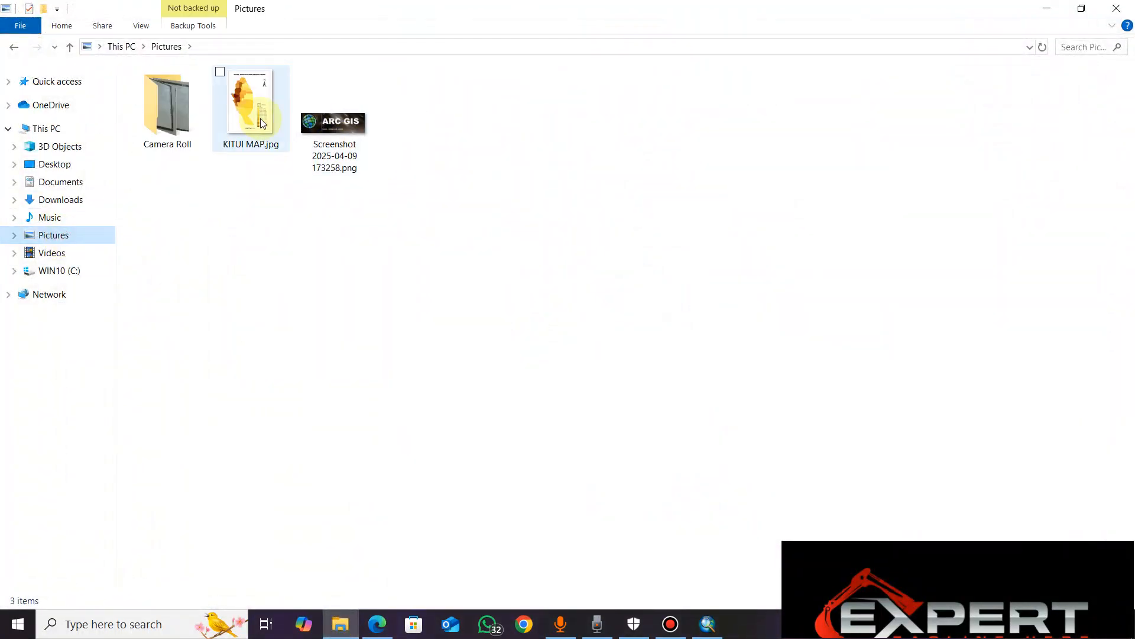
click(253, 120)
double_click(281, 118)
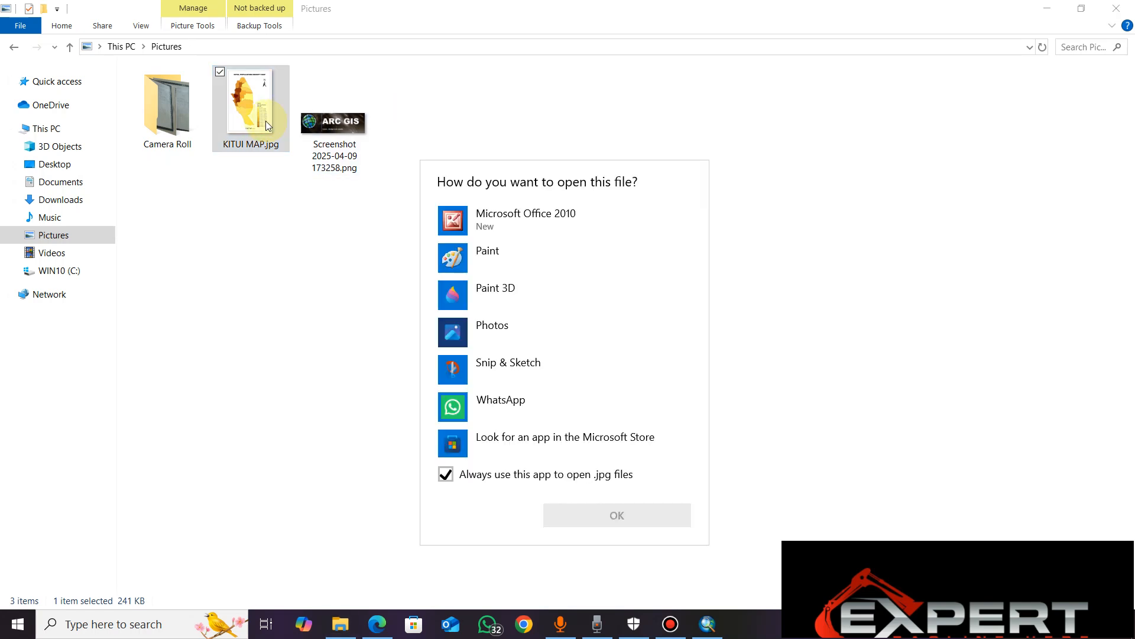
click(454, 475)
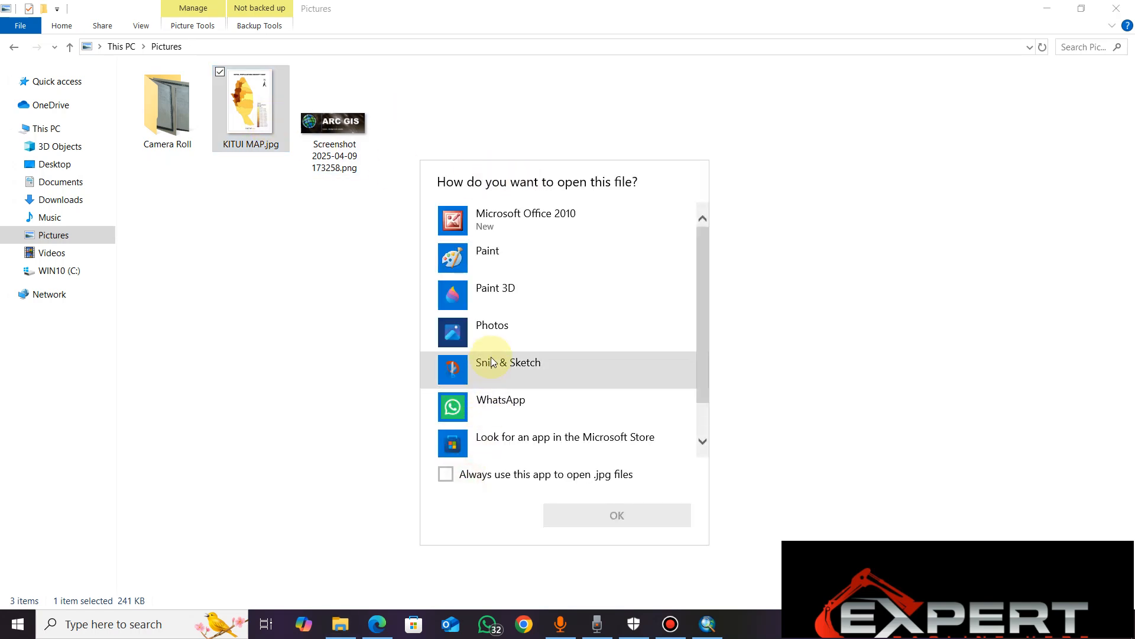
click(465, 330)
click(595, 514)
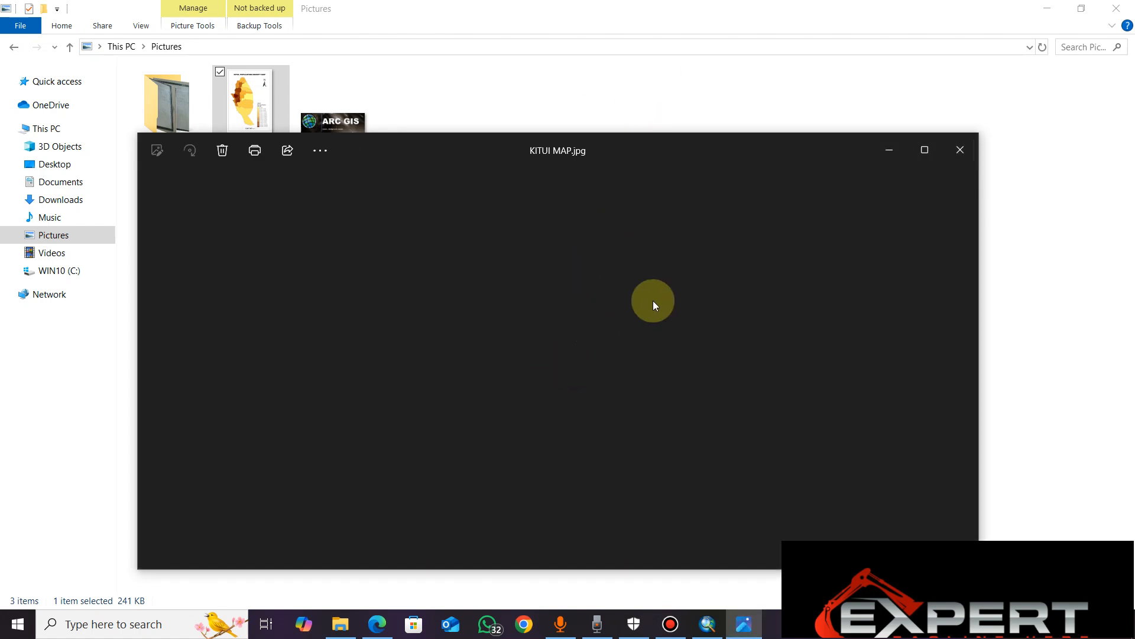
Inspect the exported map image in a maximized window, close it and switch back to ArcMap
click(926, 150)
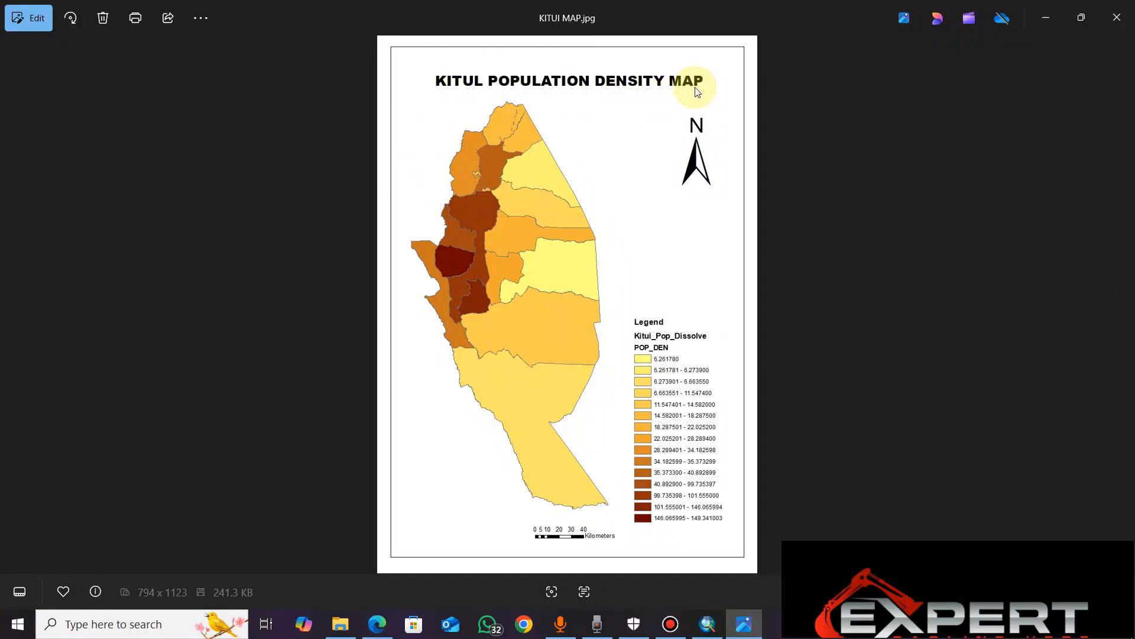
click(1106, 33)
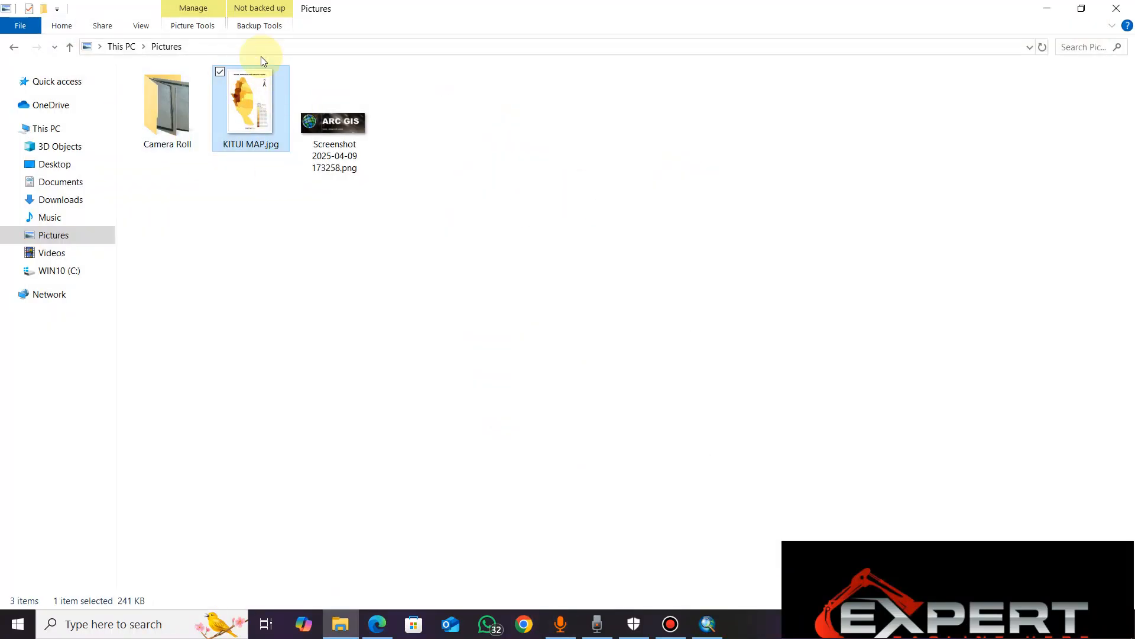
click(728, 503)
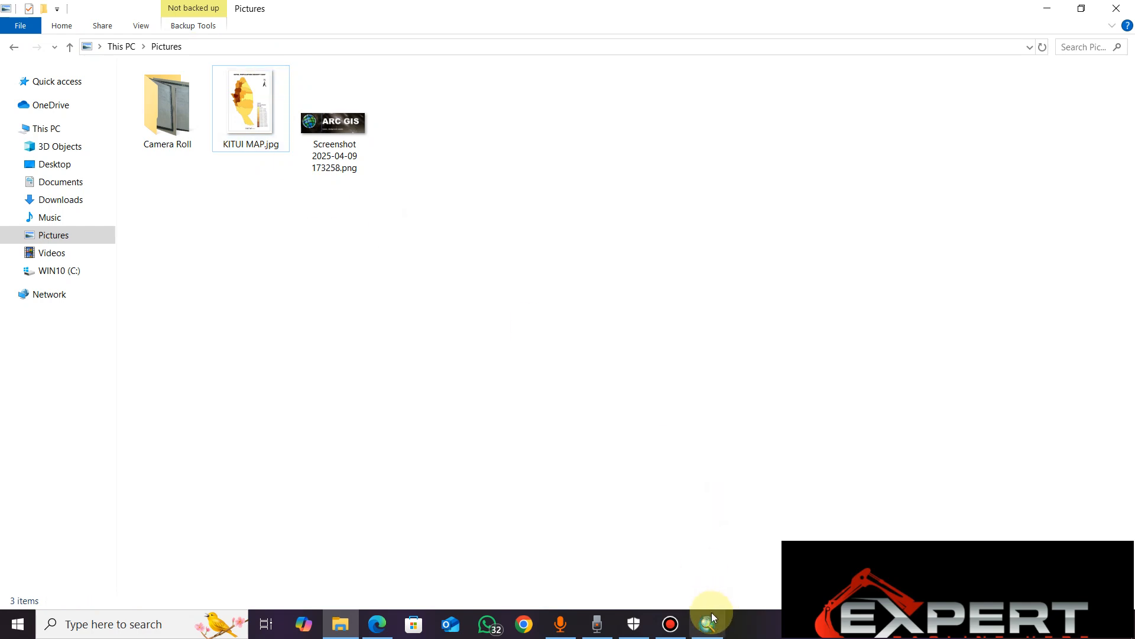
click(710, 621)
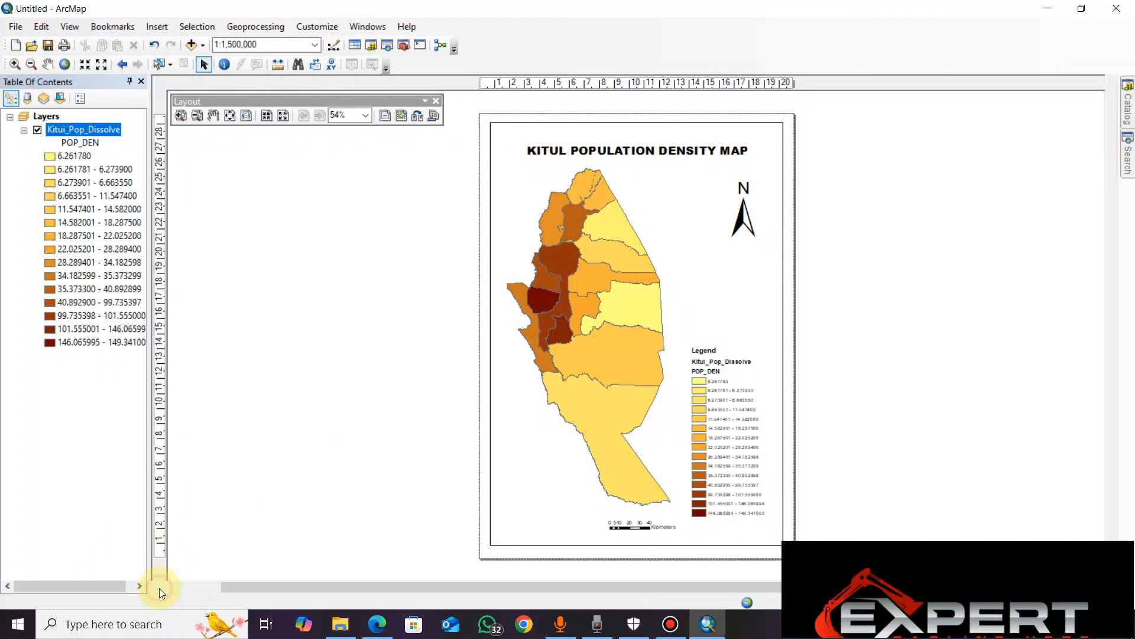
Switch the map from layout view to data view and keep the Kitui map centred
click(158, 588)
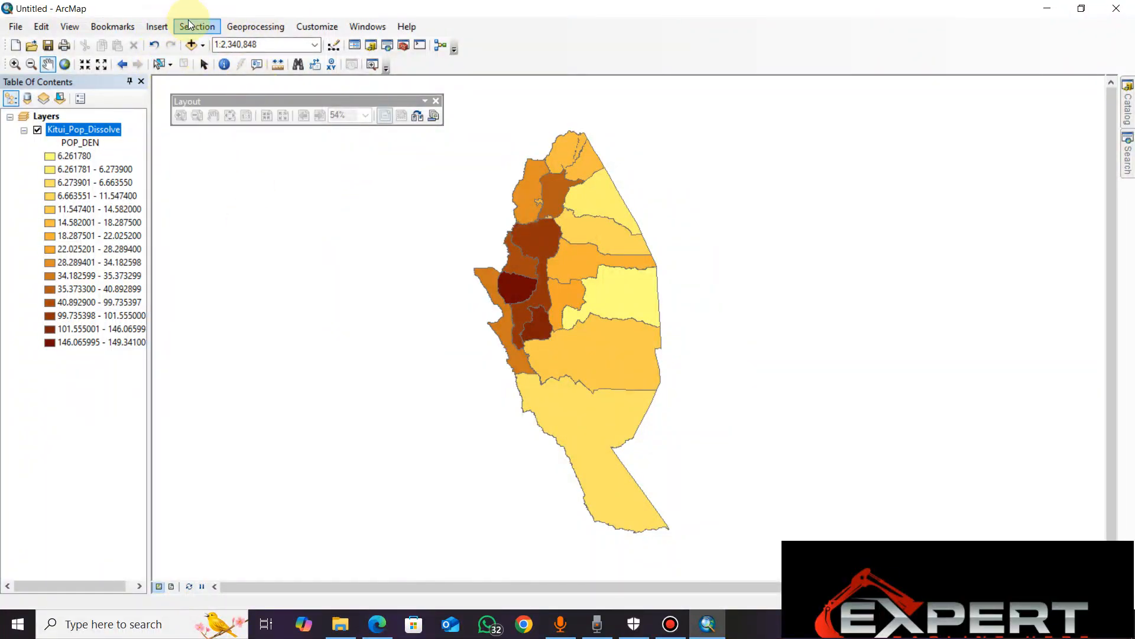
click(205, 32)
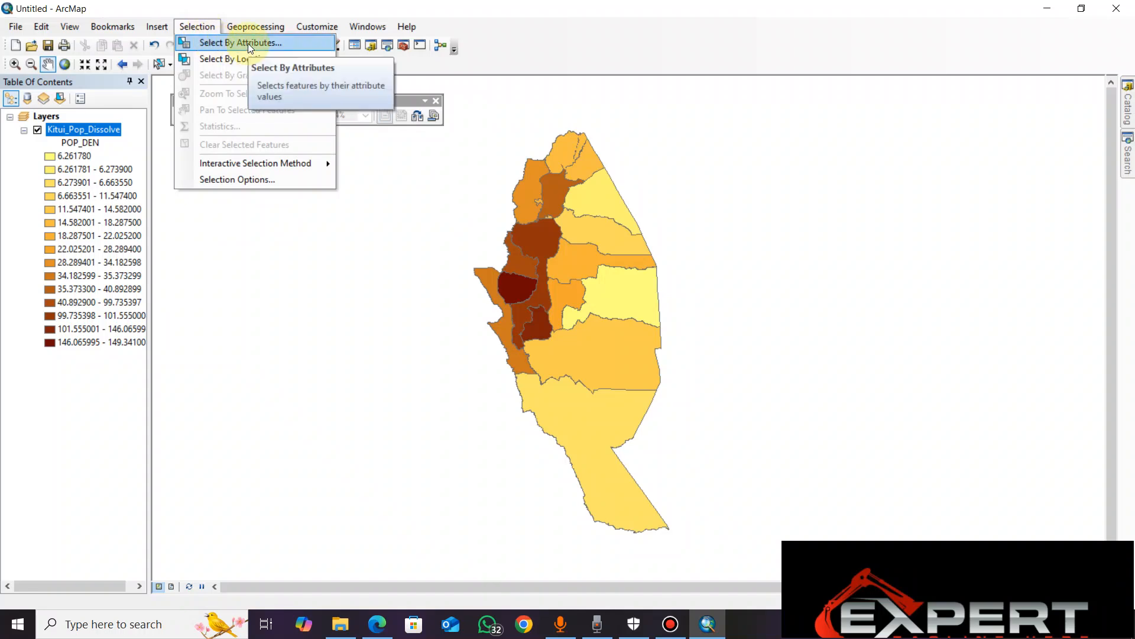
click(270, 228)
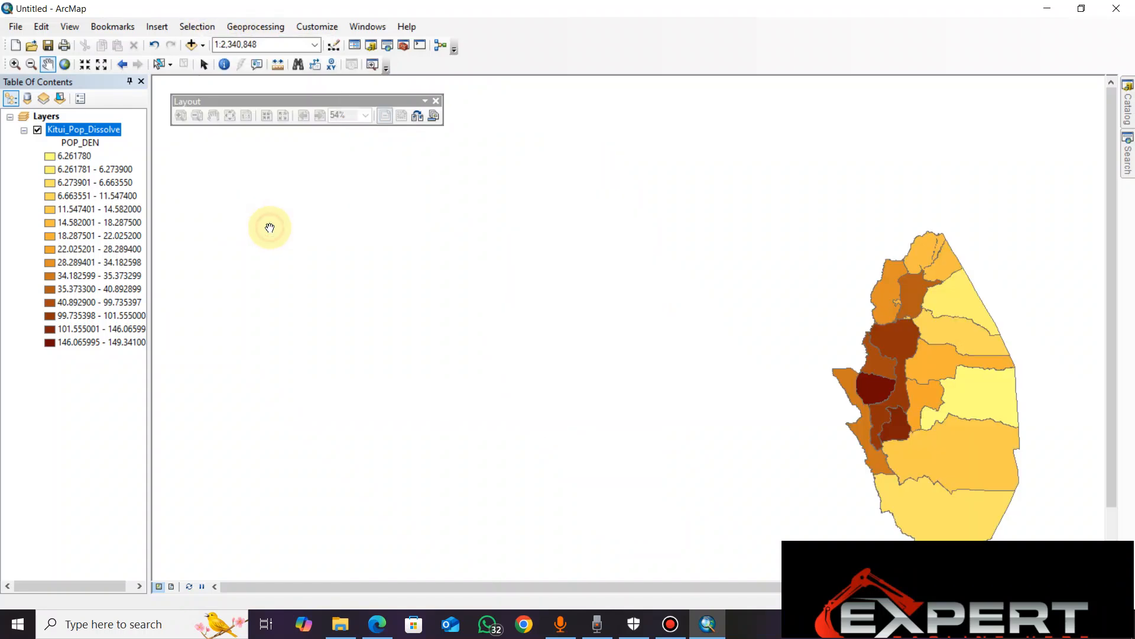
drag(882, 363, 529, 229)
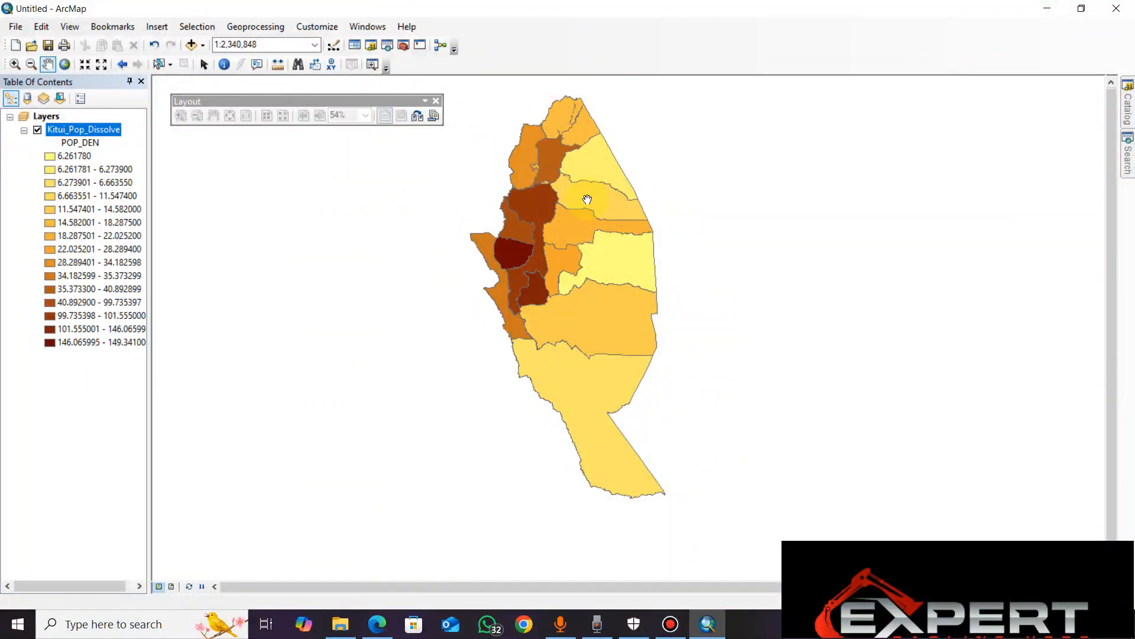
drag(592, 218, 580, 246)
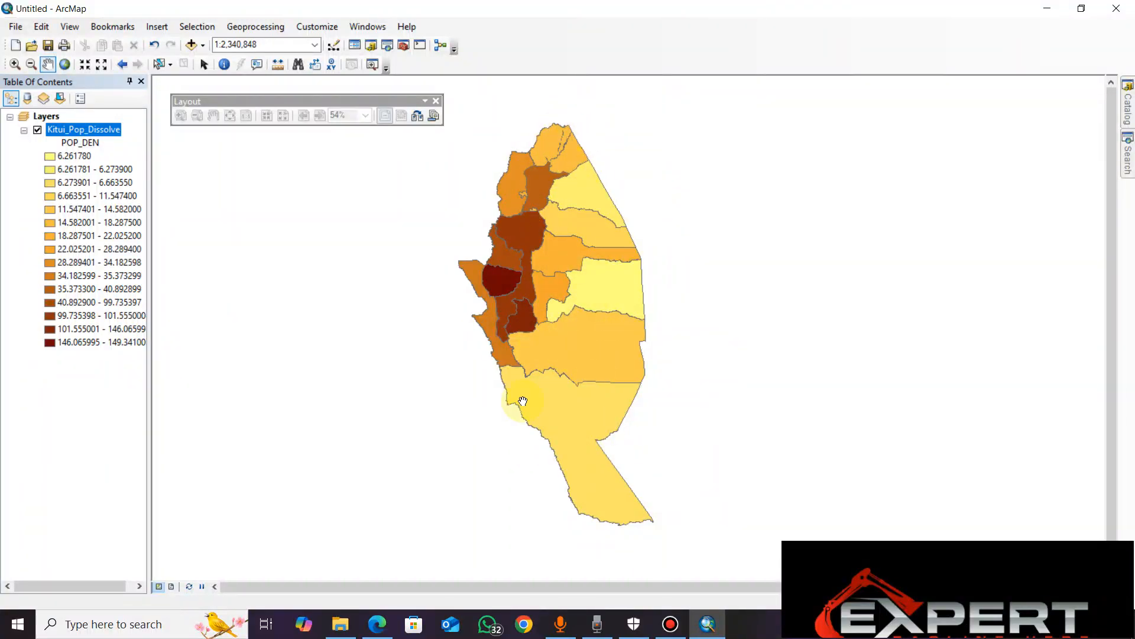
Review the attribute table of the Kitui_Pop_Dissolve layer and close it
right_click(68, 130)
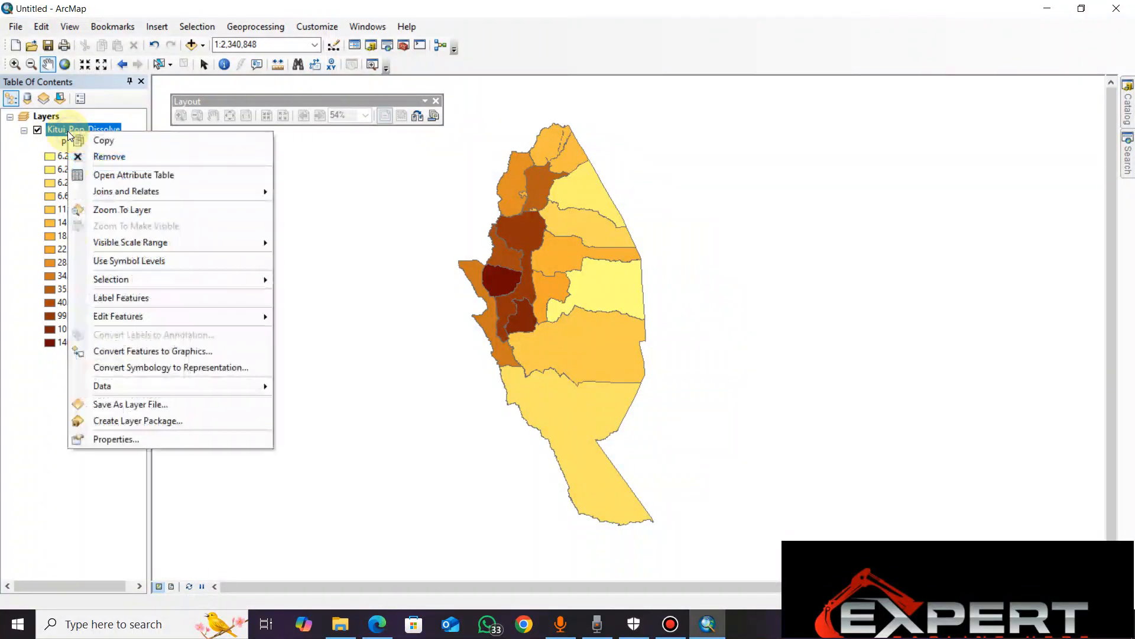
click(114, 175)
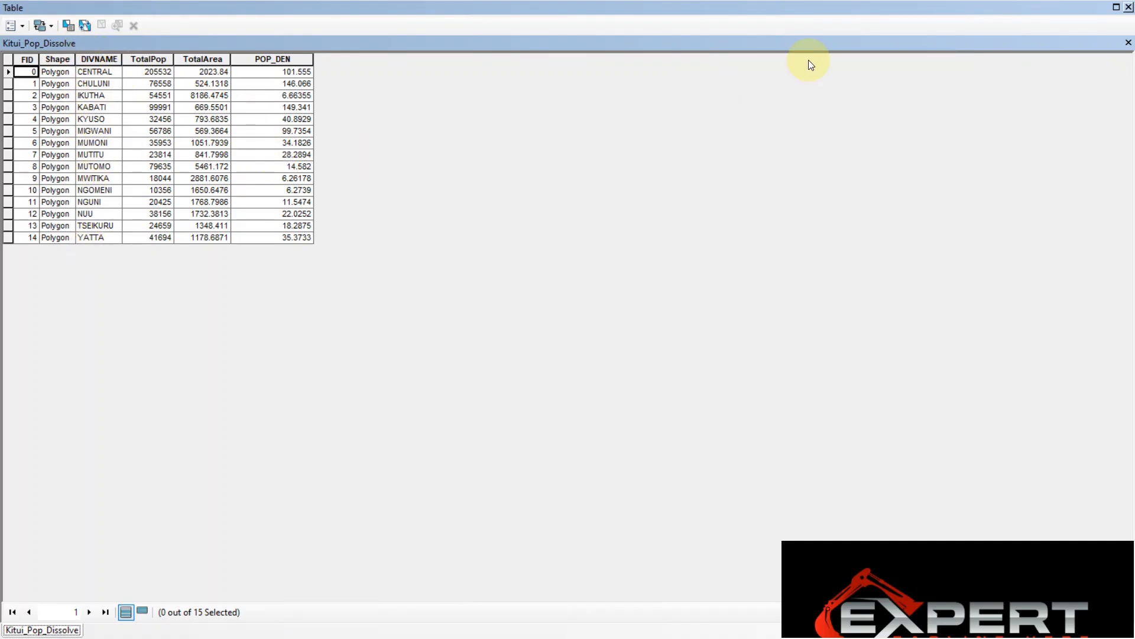
click(1129, 8)
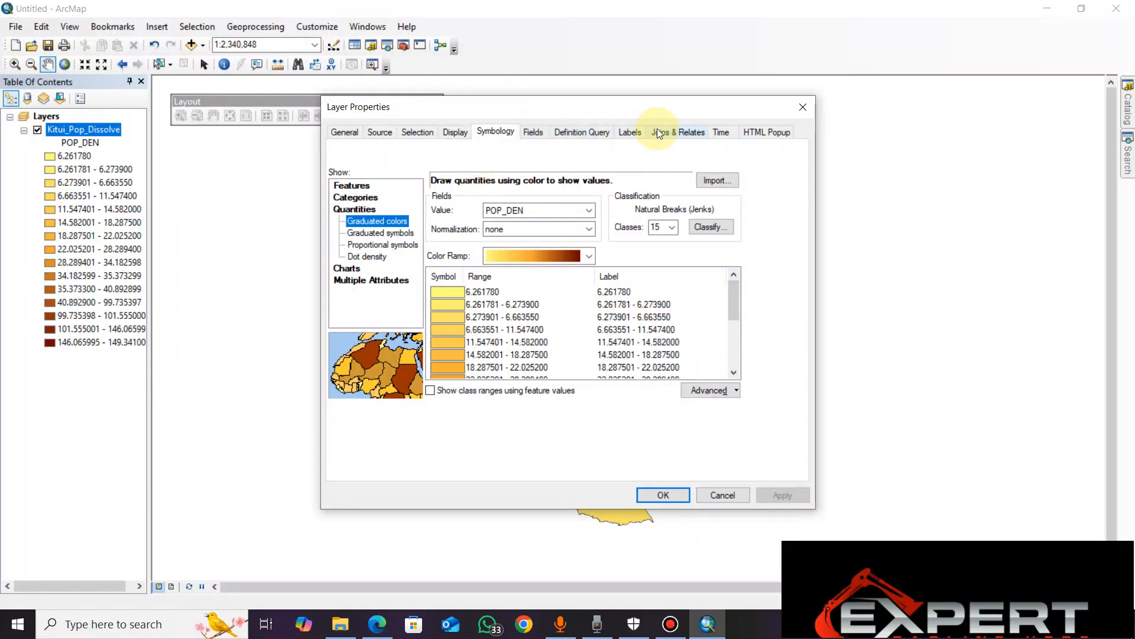
Turn on feature labelling in the Kitui_Pop_Dissolve layer's properties
click(625, 132)
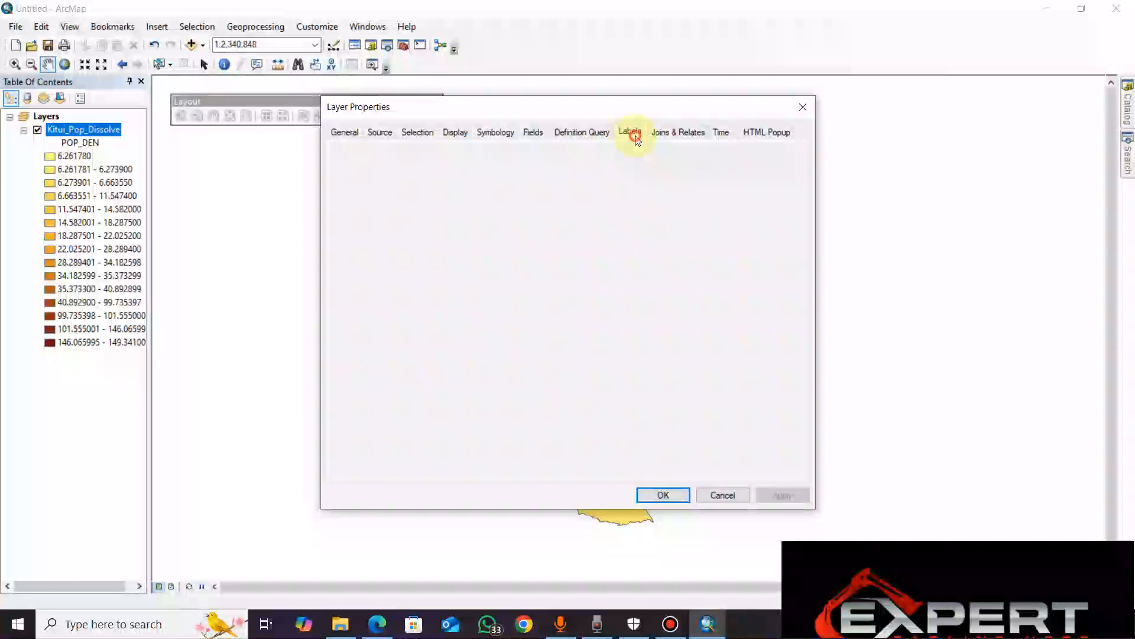
click(349, 155)
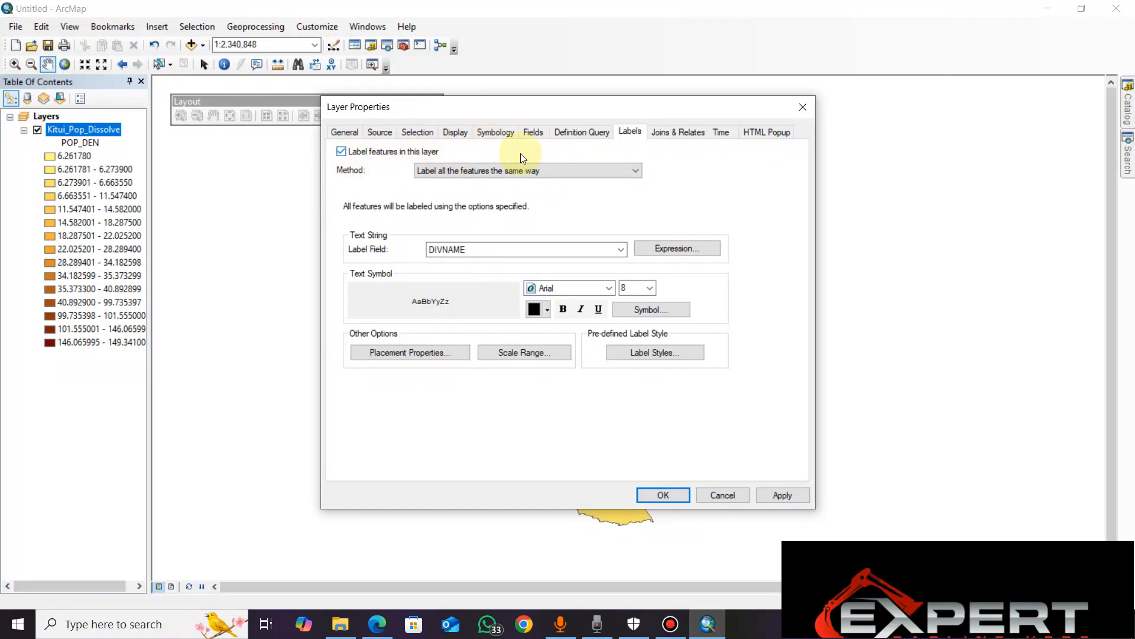
click(342, 152)
click(341, 152)
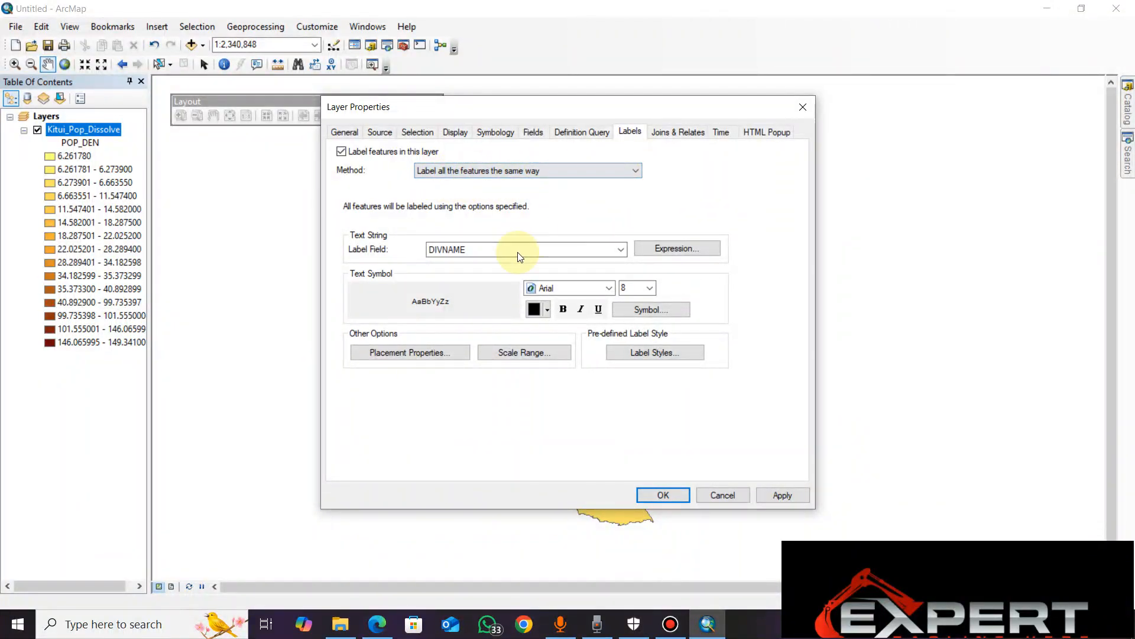
Move the layer properties dialog clear of the map, set the label field to FID and apply it
click(624, 252)
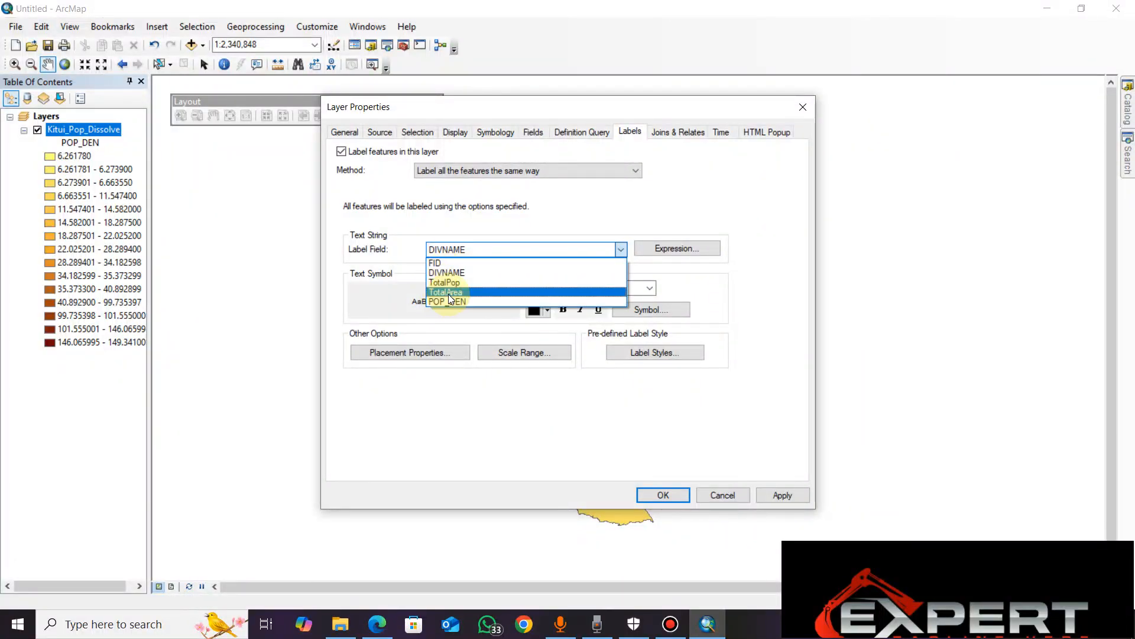
click(554, 107)
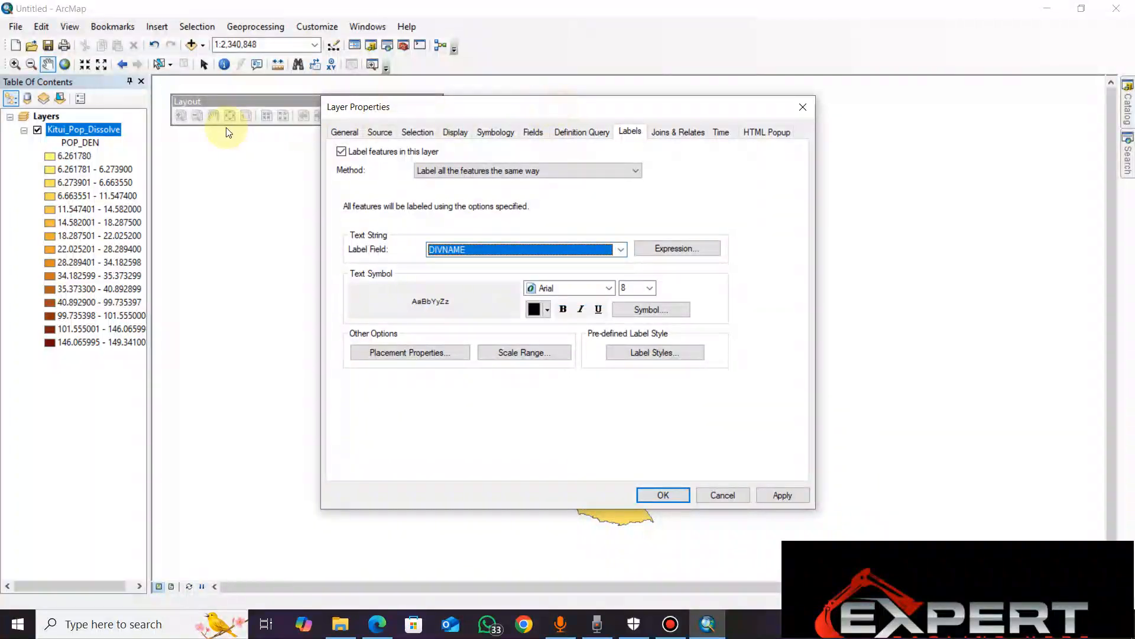
drag(512, 104, 860, 97)
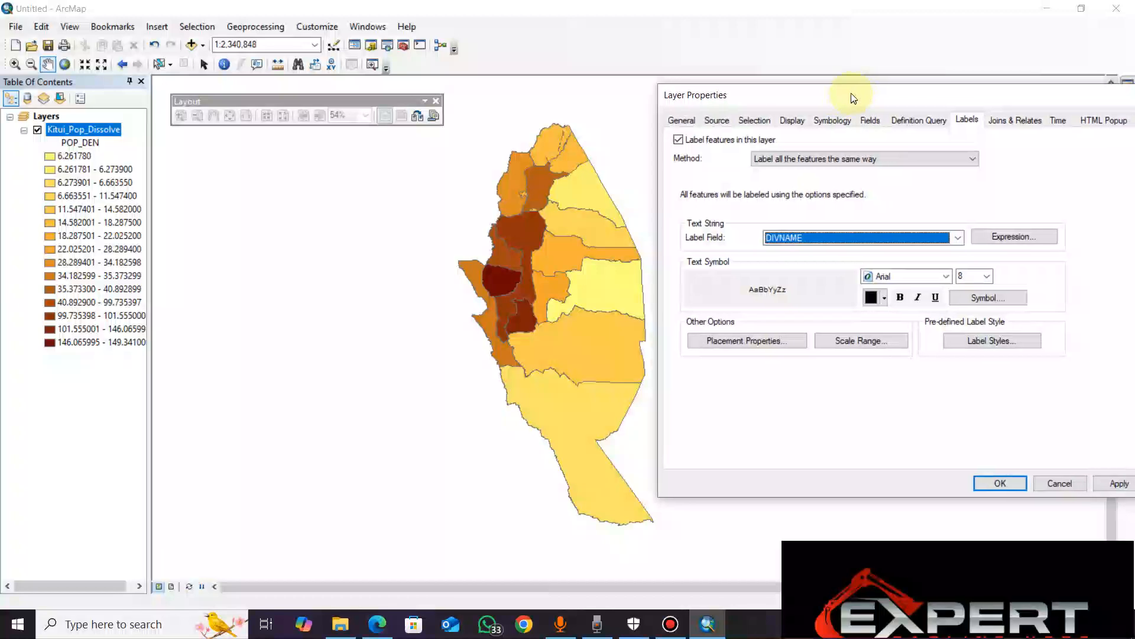
click(960, 237)
click(875, 252)
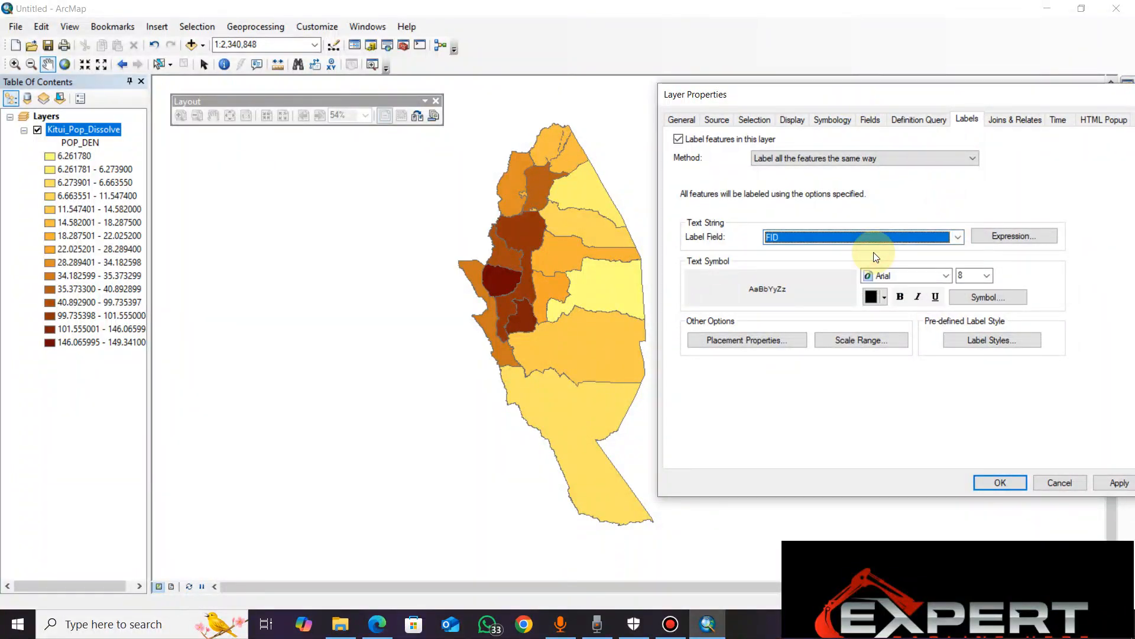
click(1113, 483)
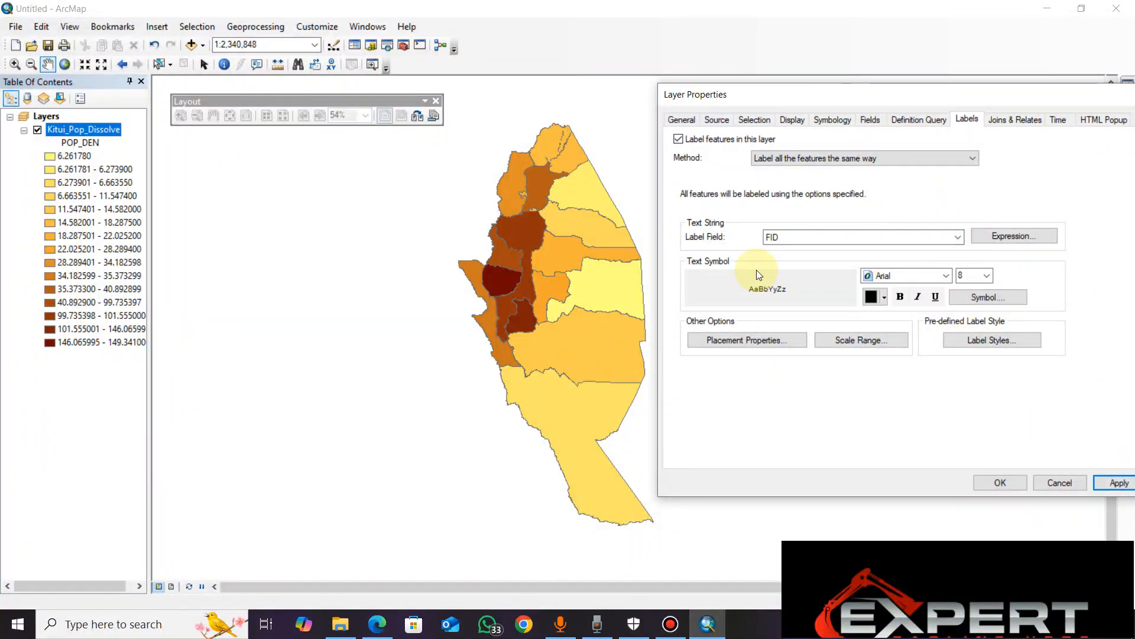
Label the Kitui_Pop_Dissolve features by the DIVNAME field, apply it and close the layer properties
click(1115, 482)
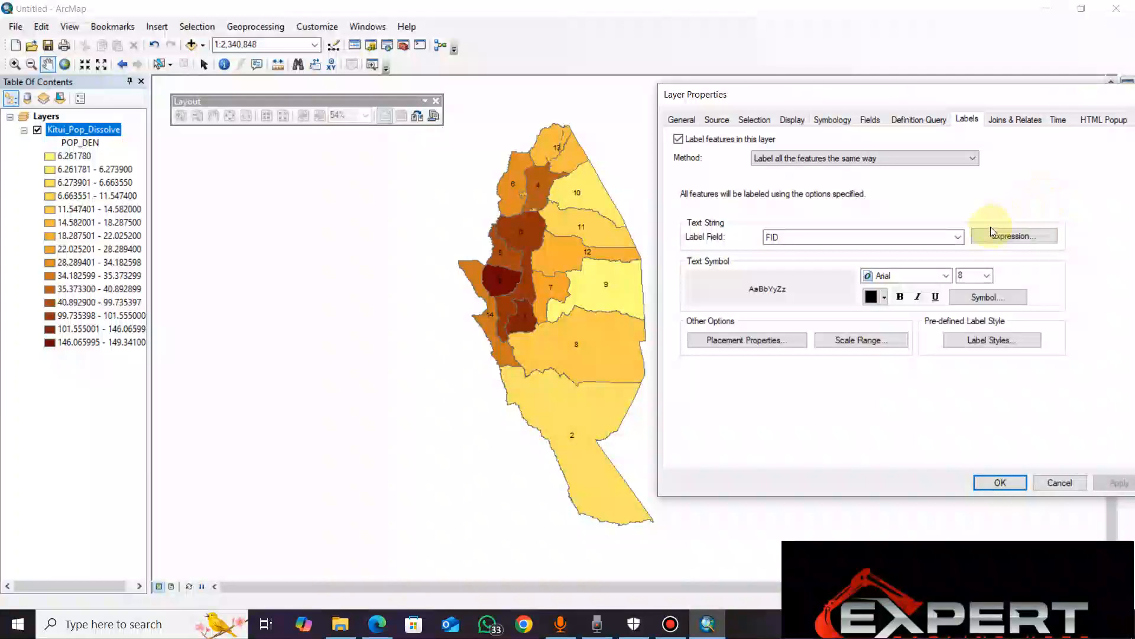
click(959, 236)
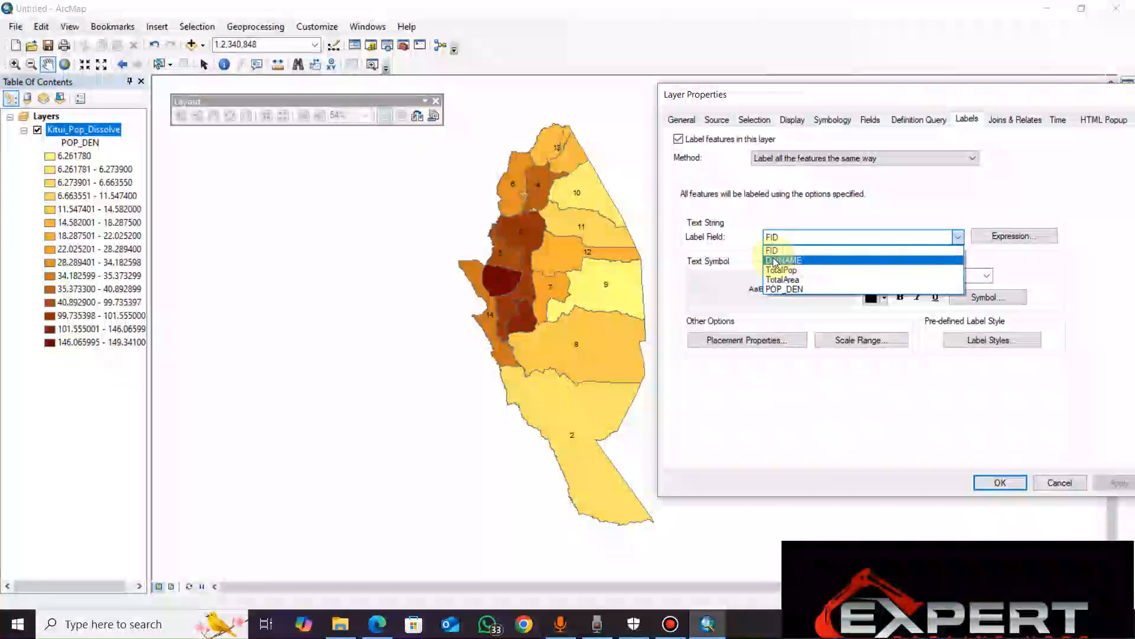
click(793, 261)
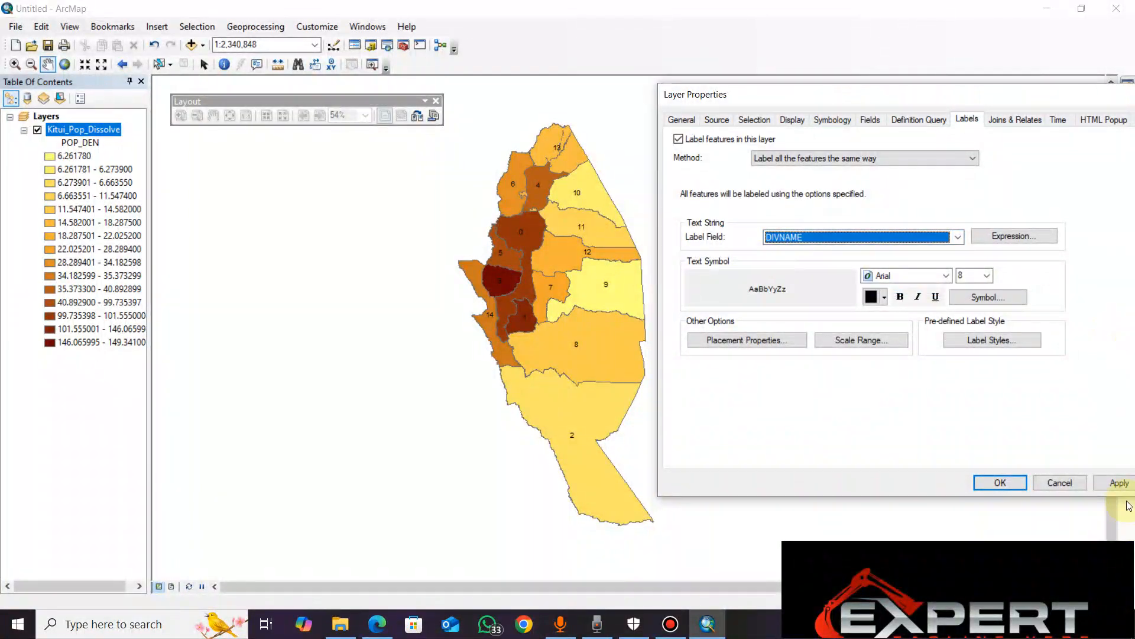
click(1118, 485)
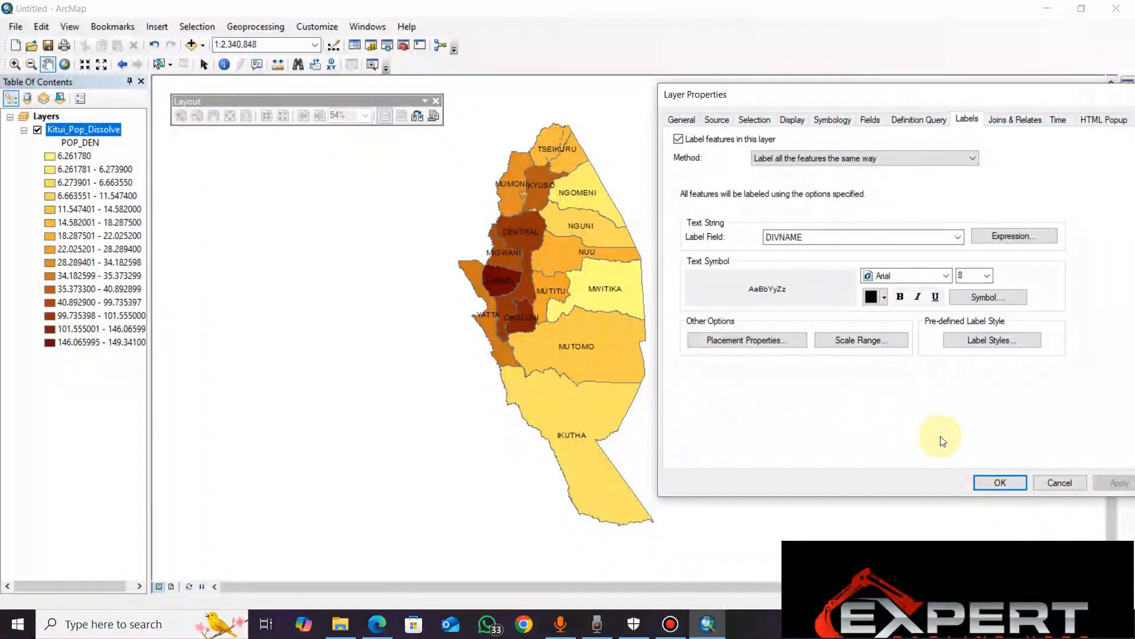
click(1008, 482)
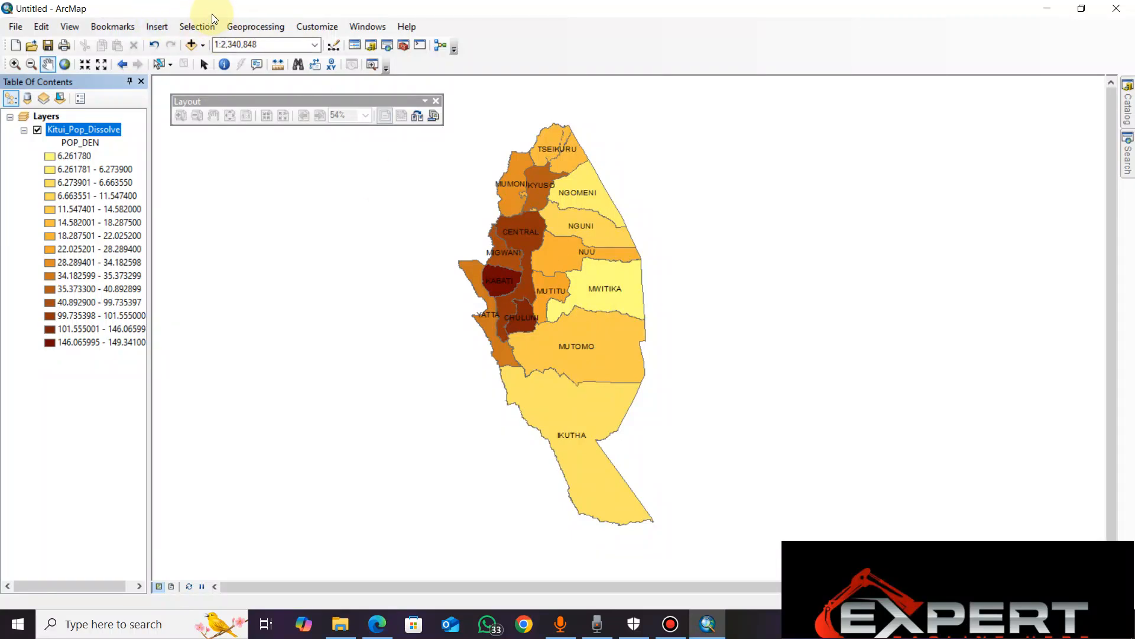
click(204, 28)
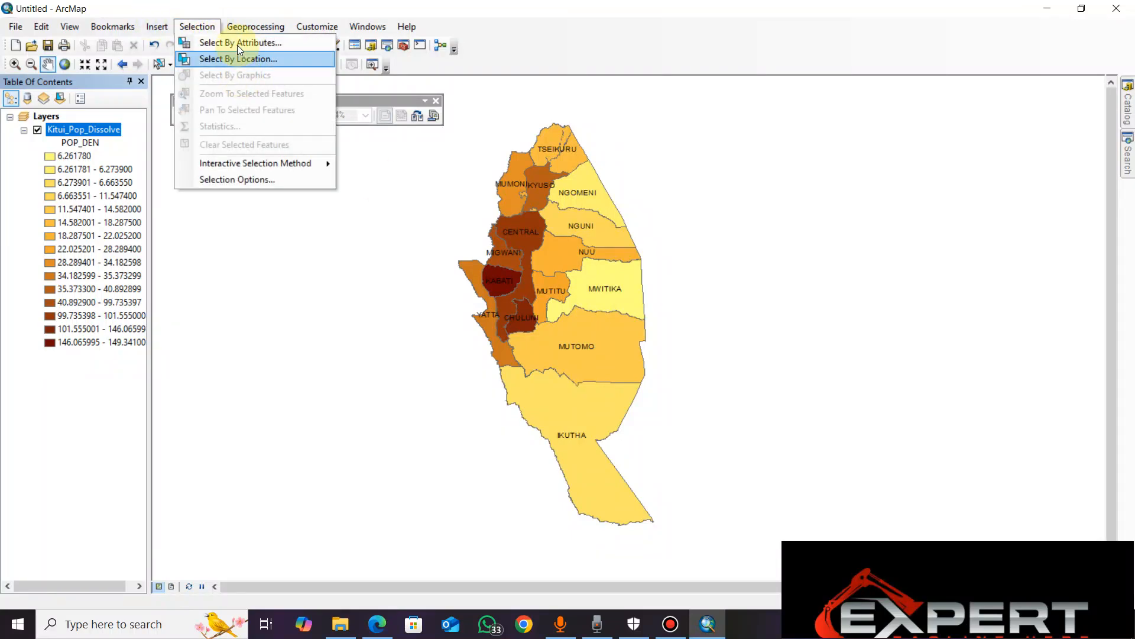
click(238, 44)
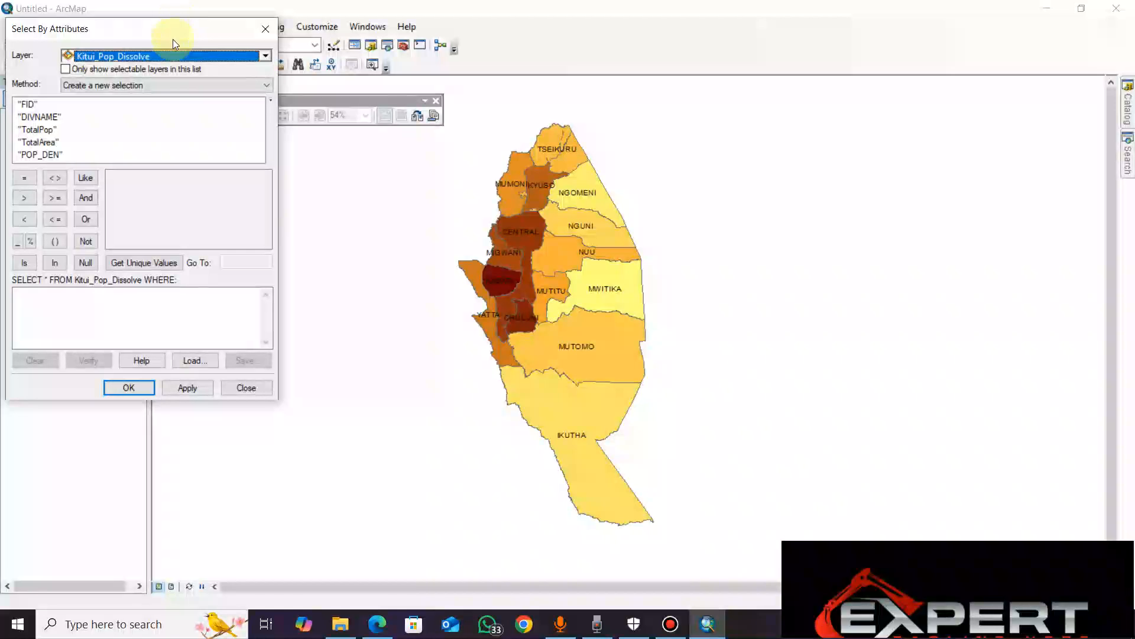
drag(176, 17, 372, 111)
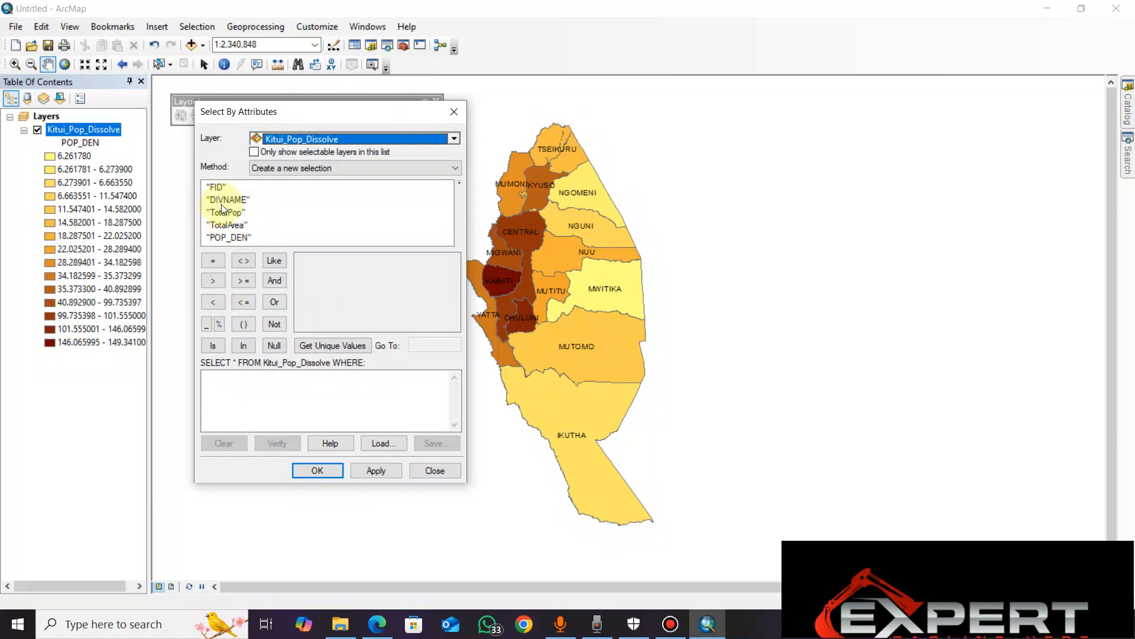
click(453, 113)
Examine the division names in the Kitui_Pop_Dissolve attribute table, mark the MUTOMO record and close the table
right_click(71, 135)
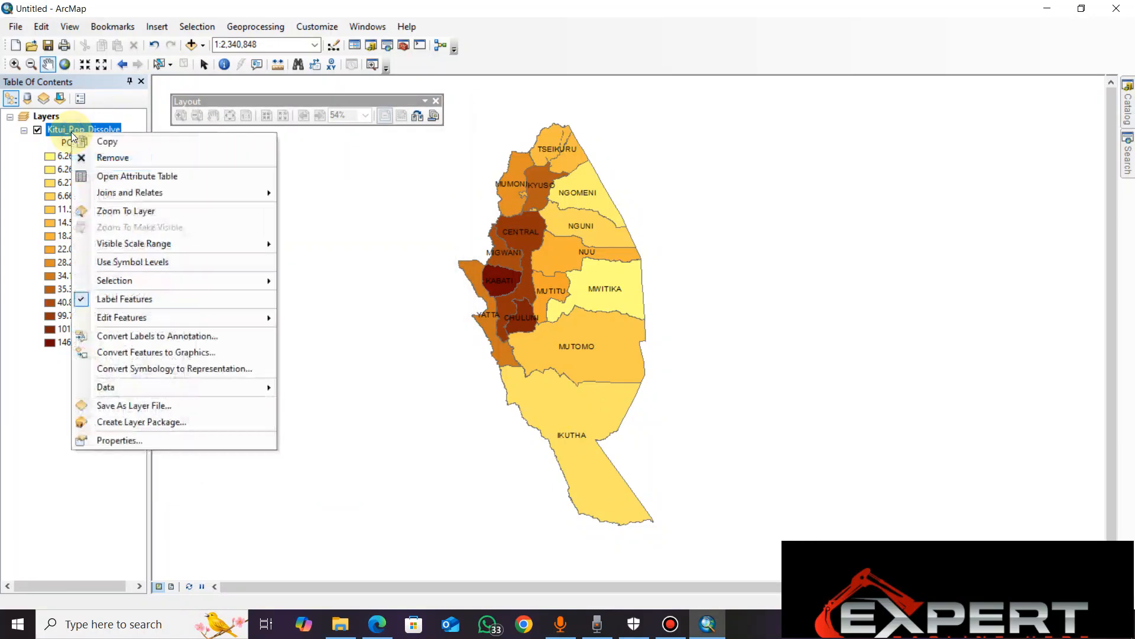
click(118, 175)
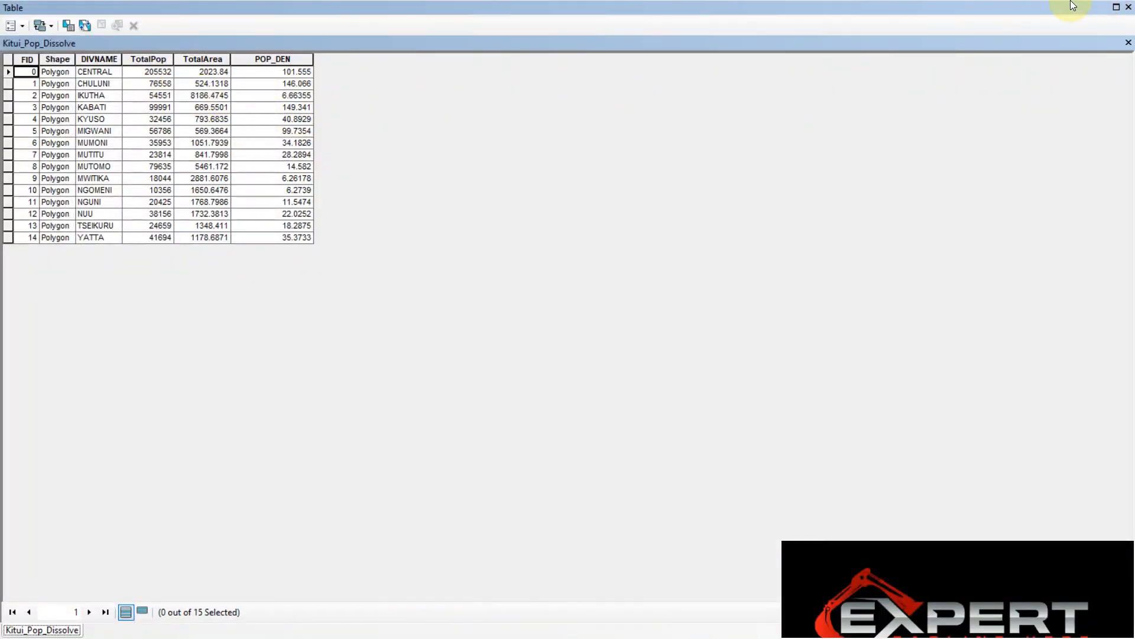
click(1116, 9)
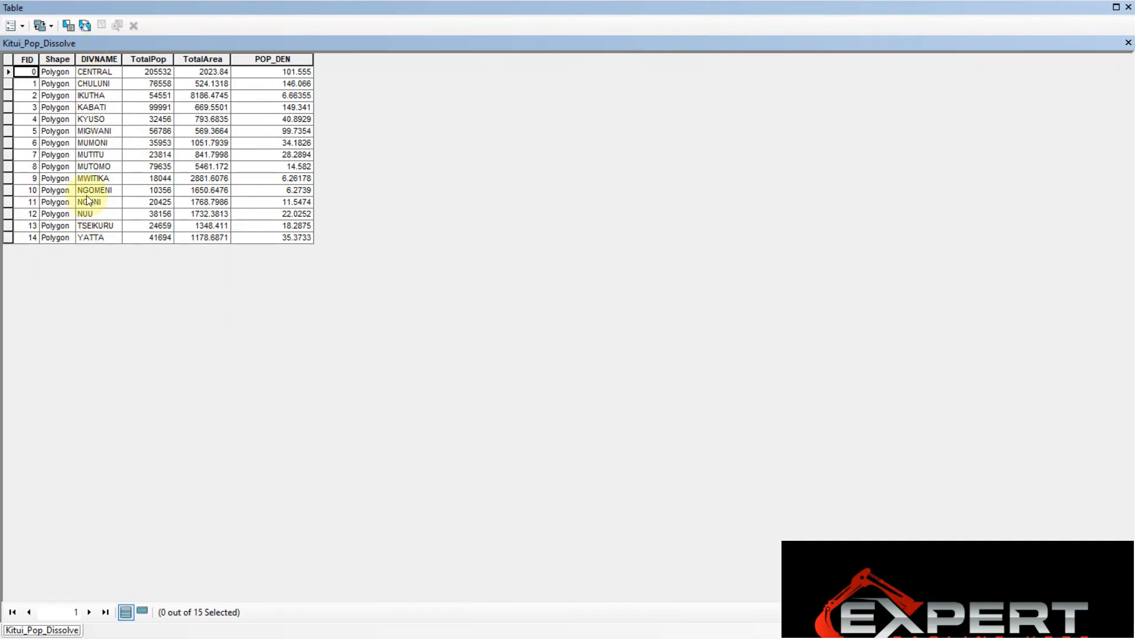
click(89, 168)
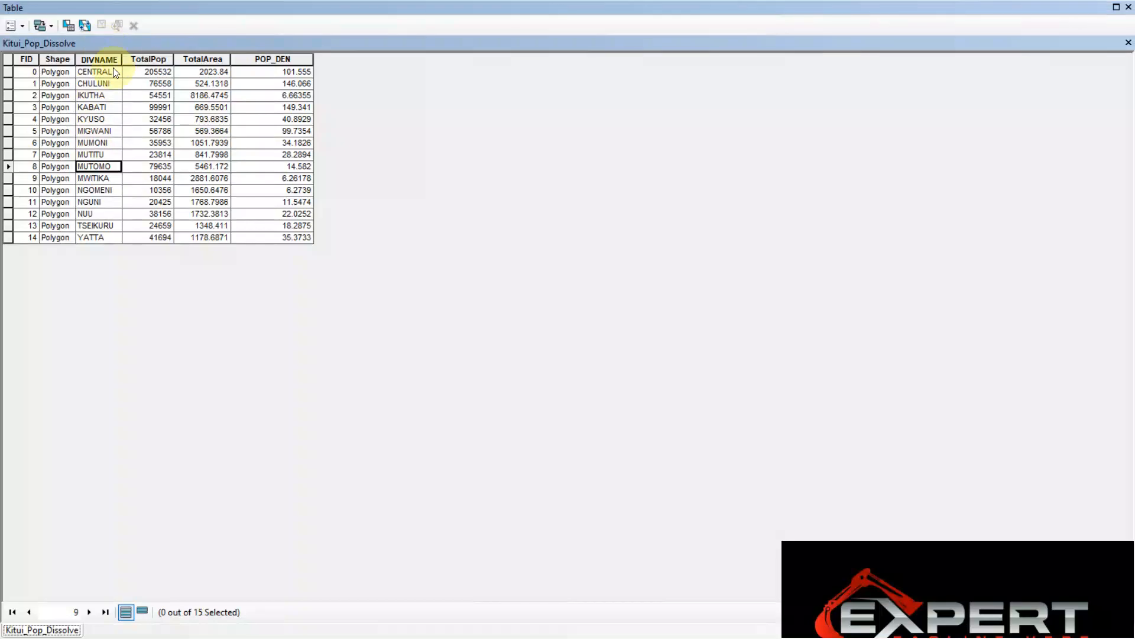
click(1128, 8)
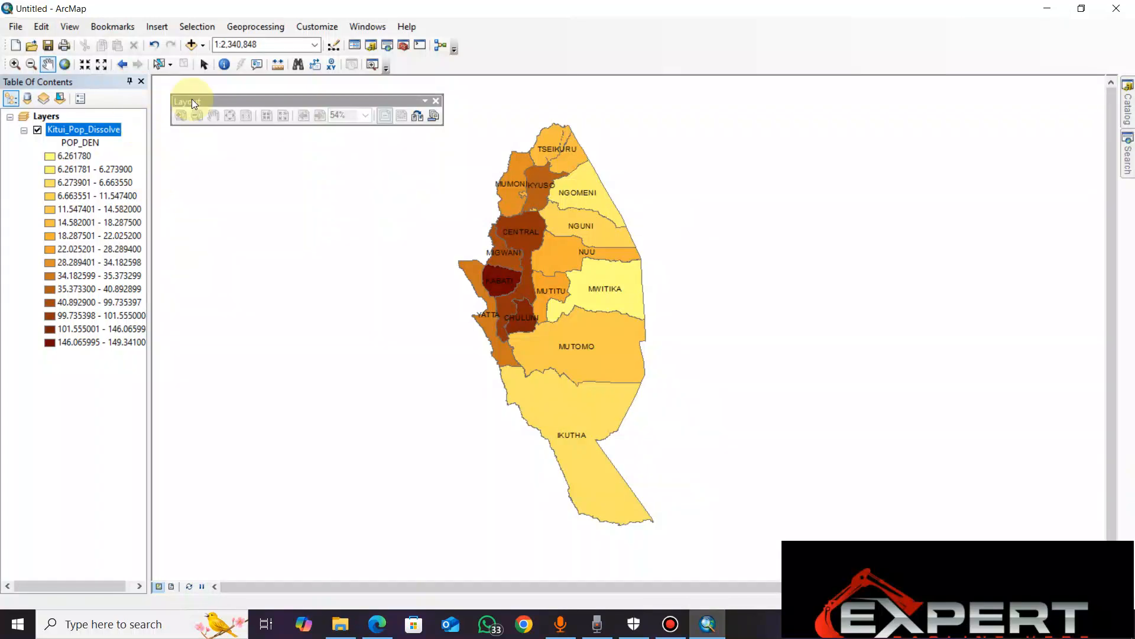
Open Select By Attributes for the Kitui_Pop_Dissolve layer and reposition its dialog
click(204, 26)
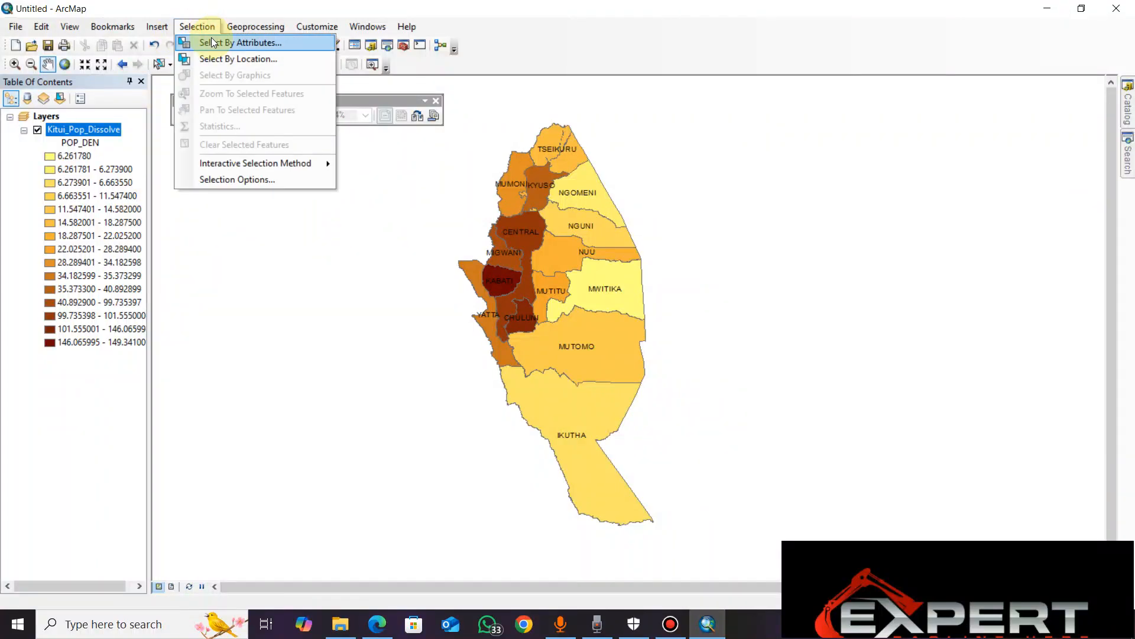
click(225, 41)
drag(354, 114, 279, 123)
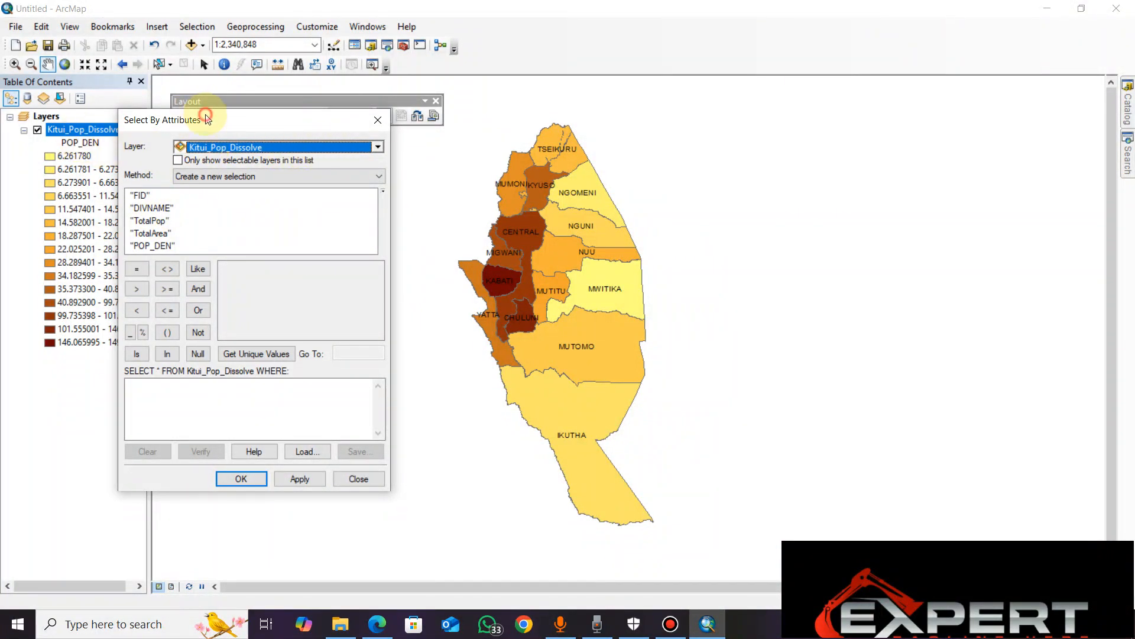
drag(206, 118, 321, 127)
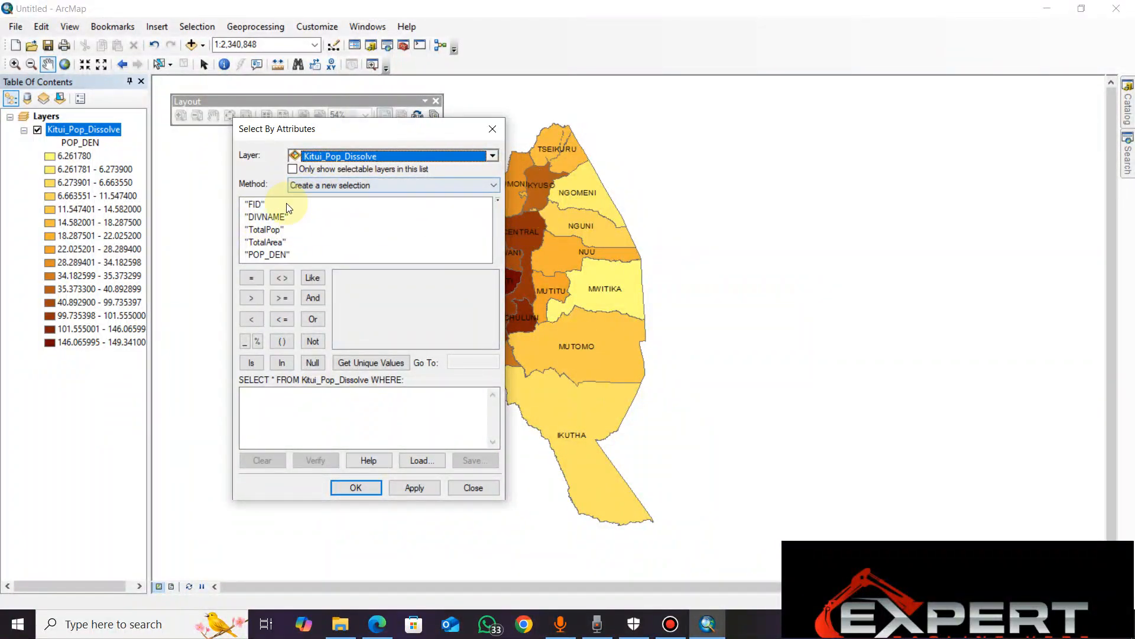
click(261, 218)
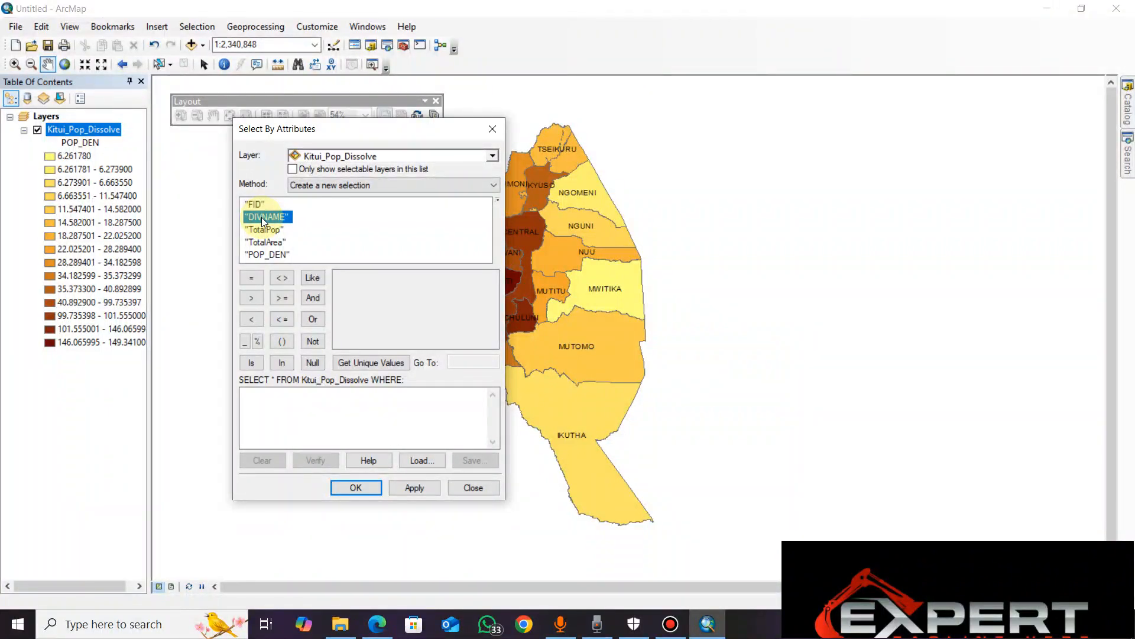
double_click(262, 218)
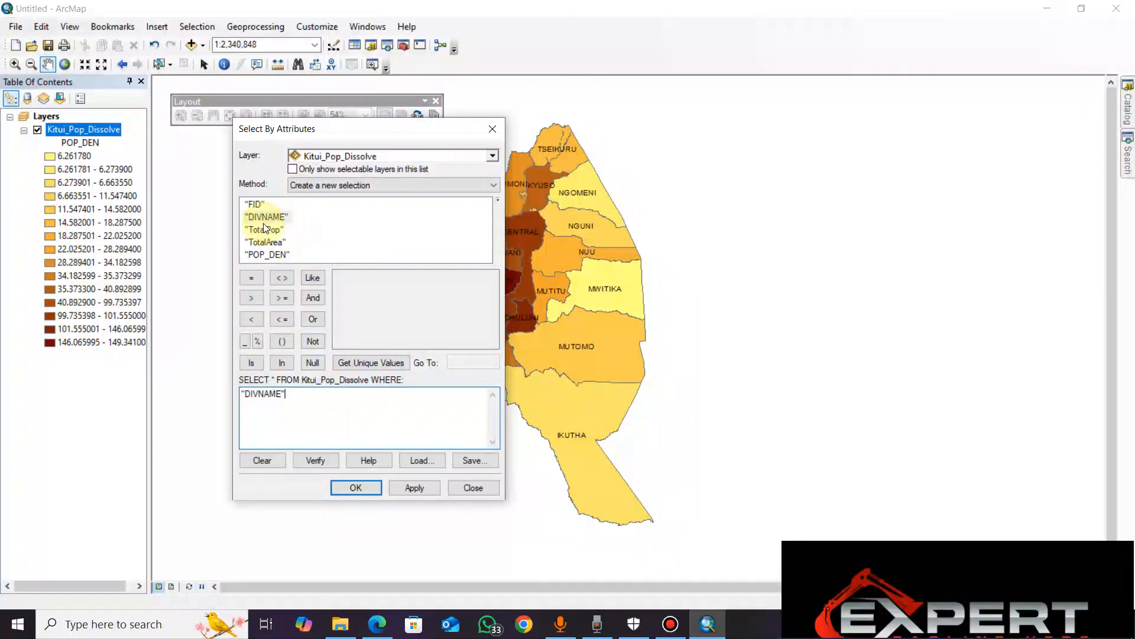
click(283, 219)
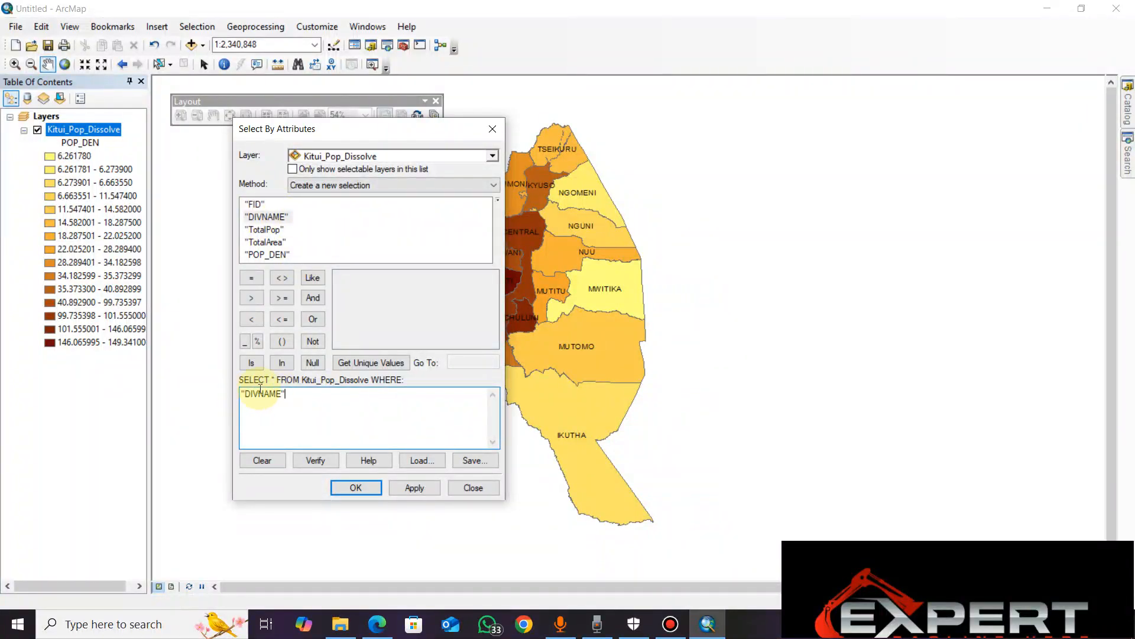
click(336, 392)
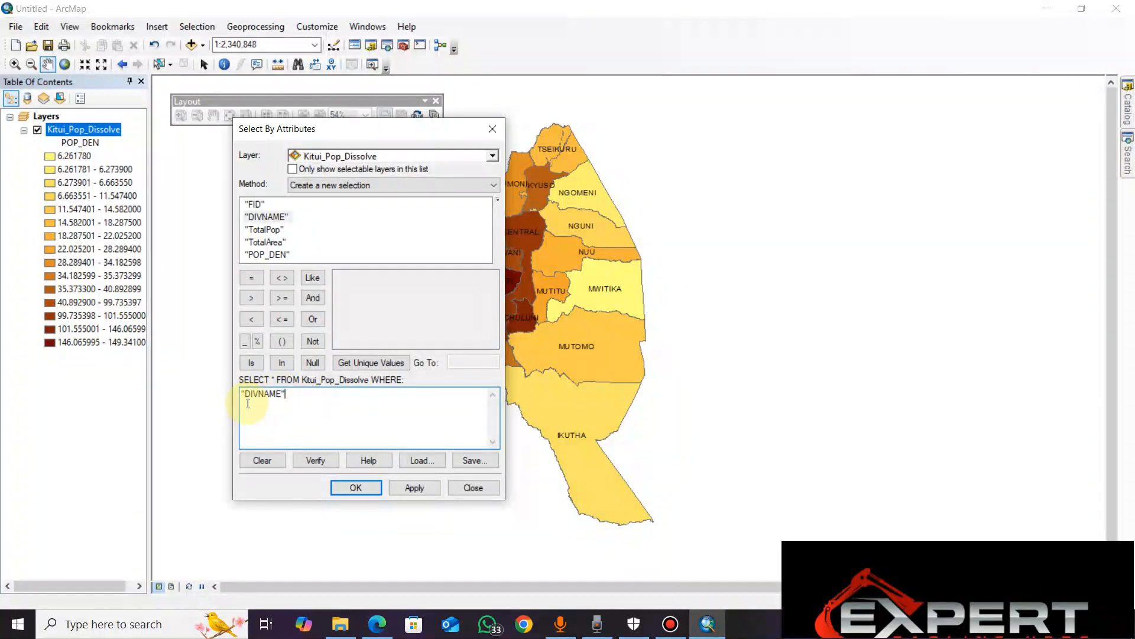
click(254, 278)
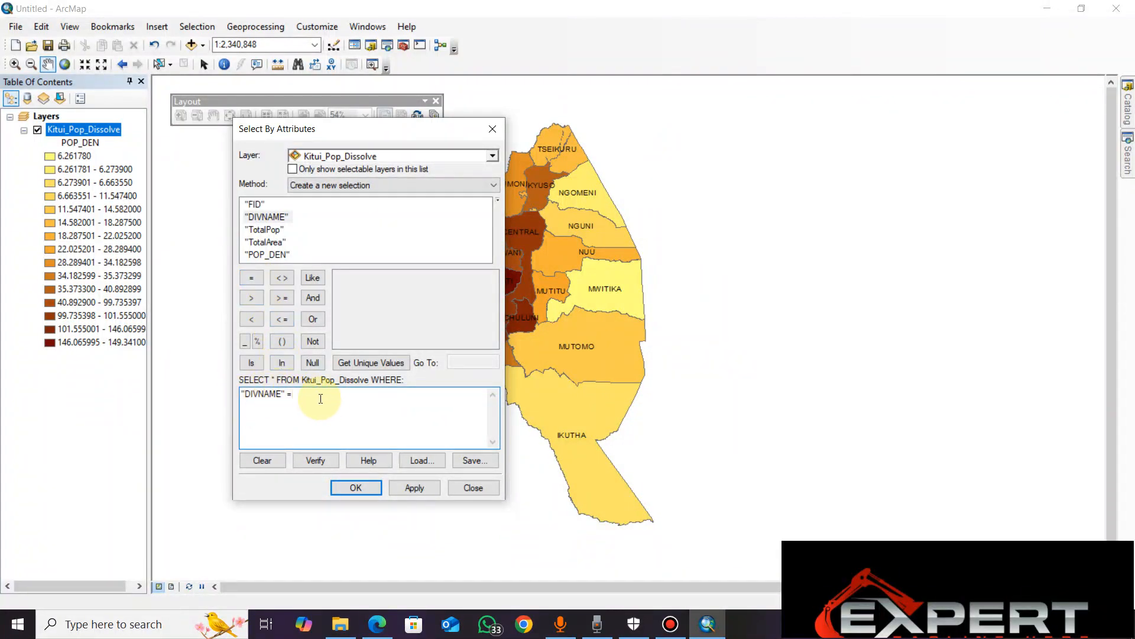
click(264, 460)
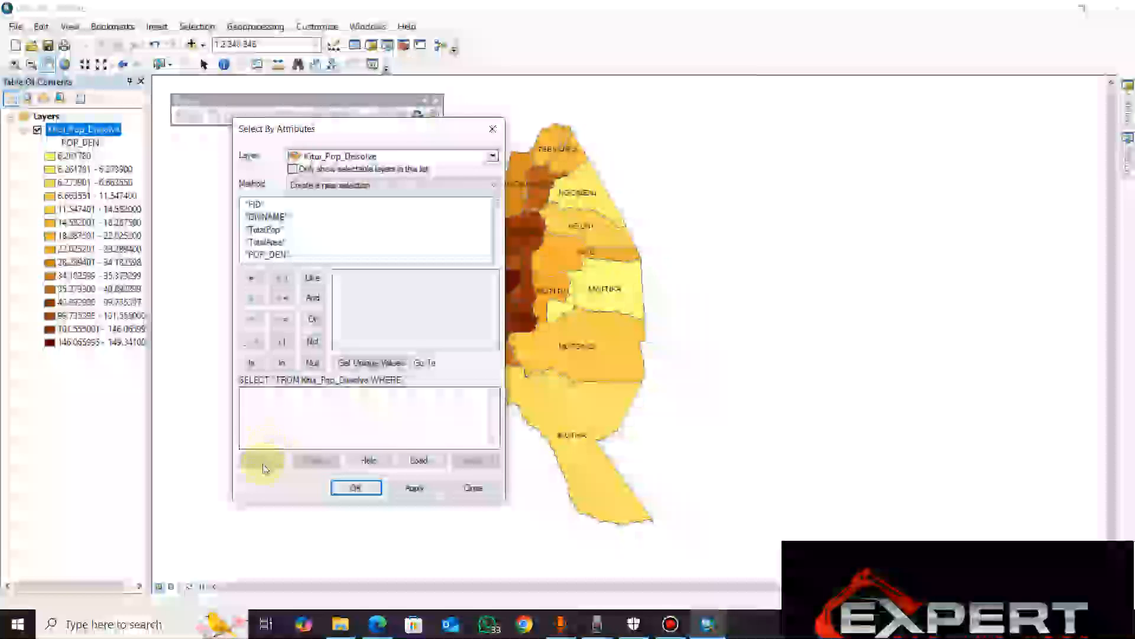
Build the selection query "DIVNAME" = 'MUTOMO' using the field's unique values
double_click(266, 217)
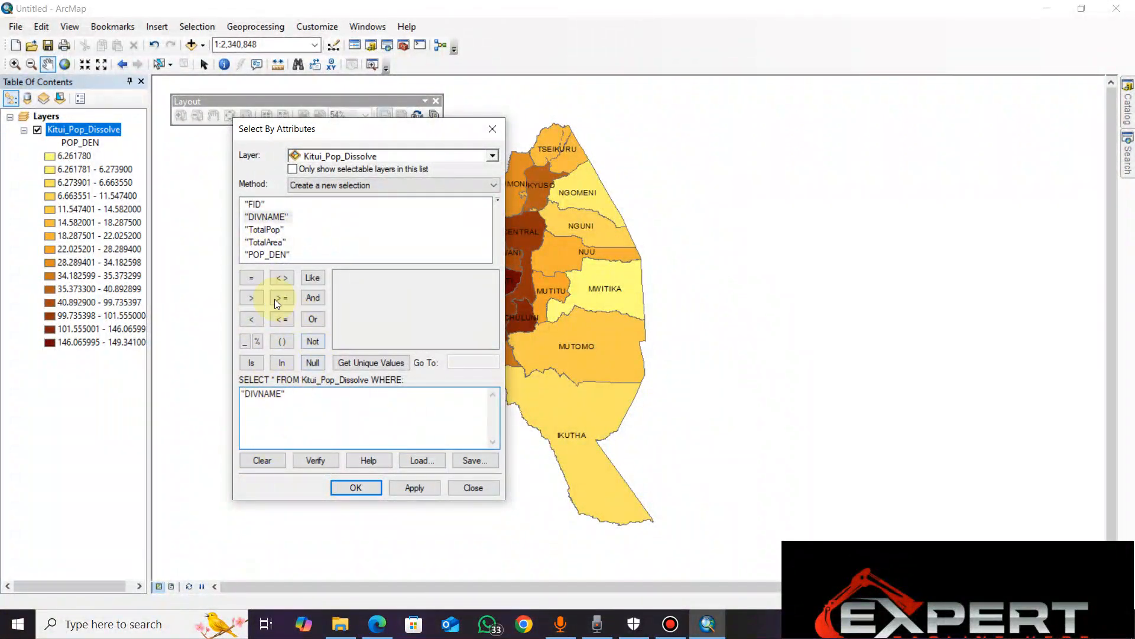
click(253, 278)
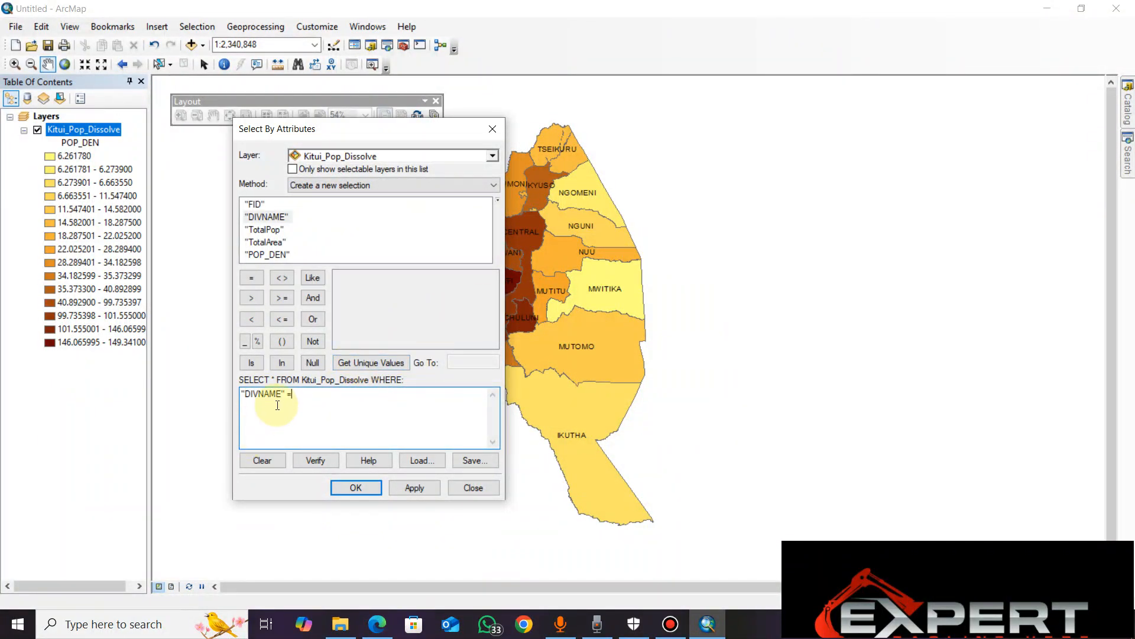
click(354, 363)
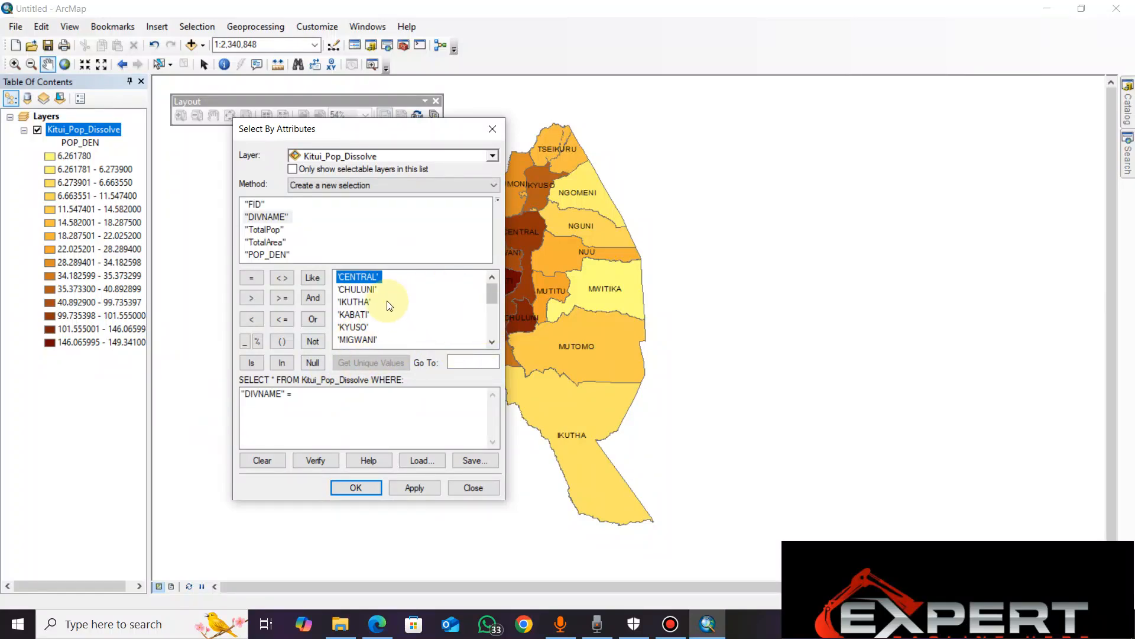
click(491, 343)
click(491, 343)
mouse_move(491, 306)
mouse_down()
mouse_move(494, 292)
mouse_move(499, 319)
mouse_up()
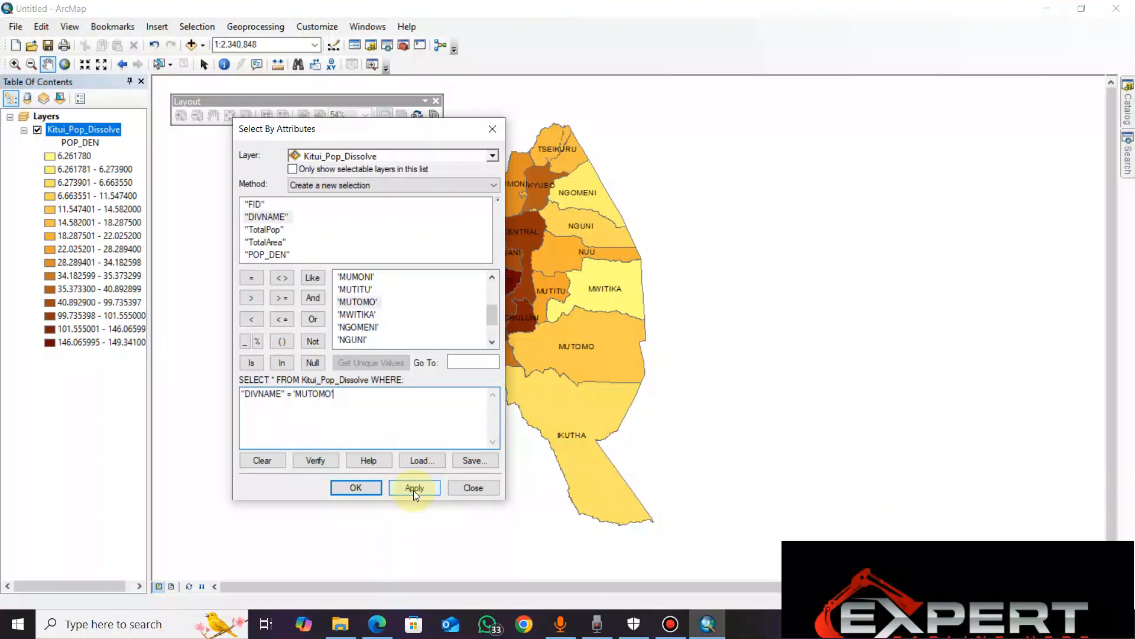
Move the query dialog clear of the map, apply the query to select the MUTOMO division and close the dialog
drag(414, 133, 278, 144)
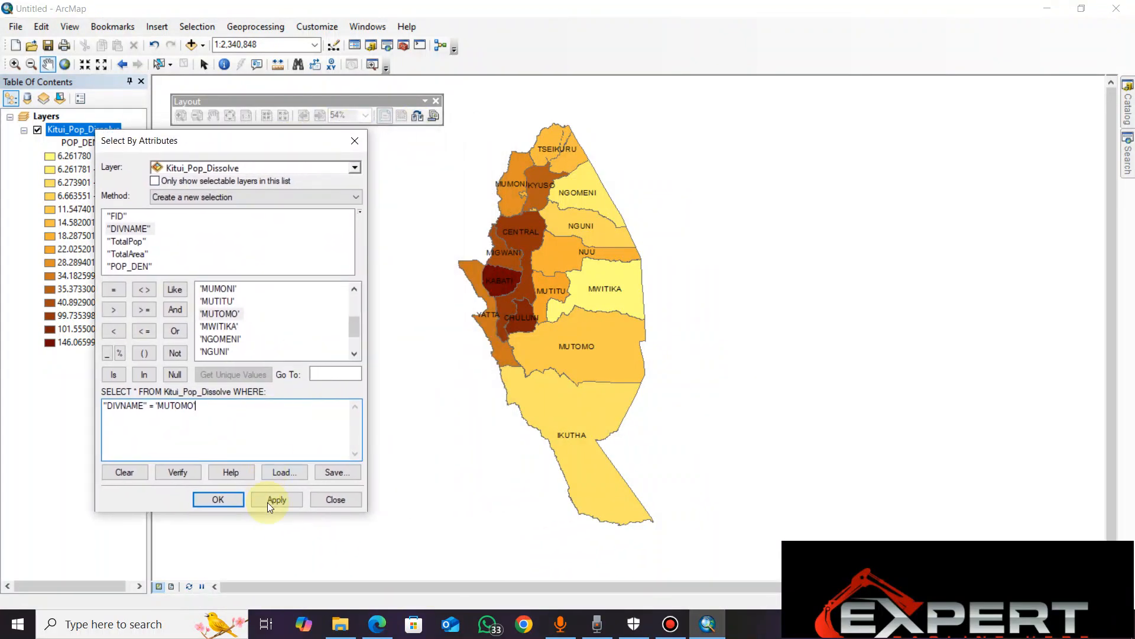
drag(229, 142, 280, 144)
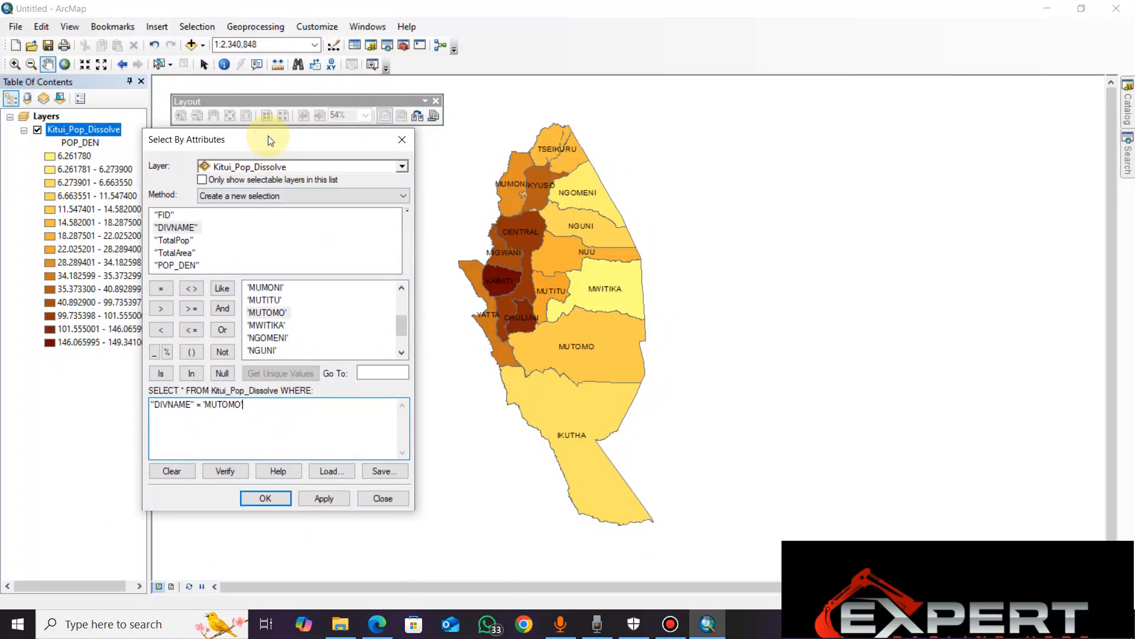
drag(271, 140, 229, 150)
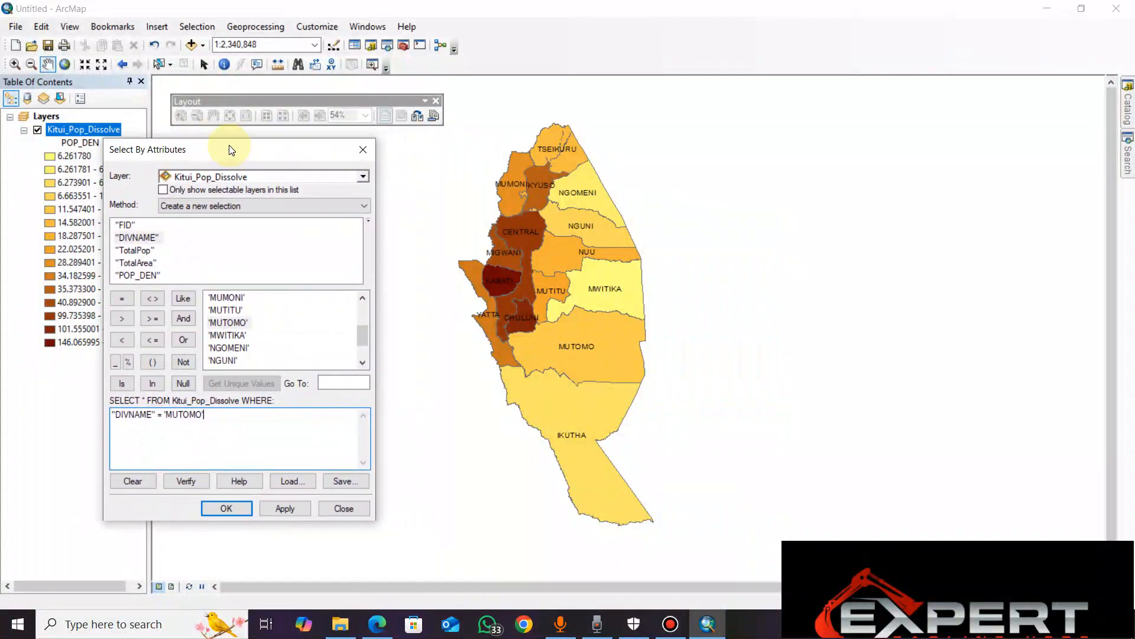
click(293, 513)
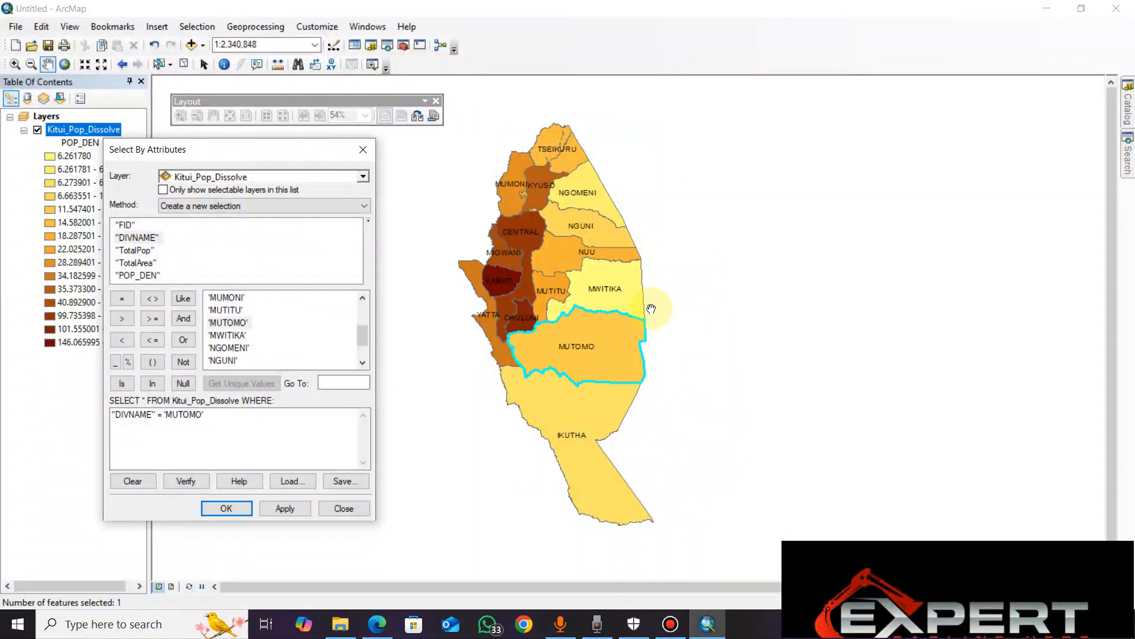
click(244, 509)
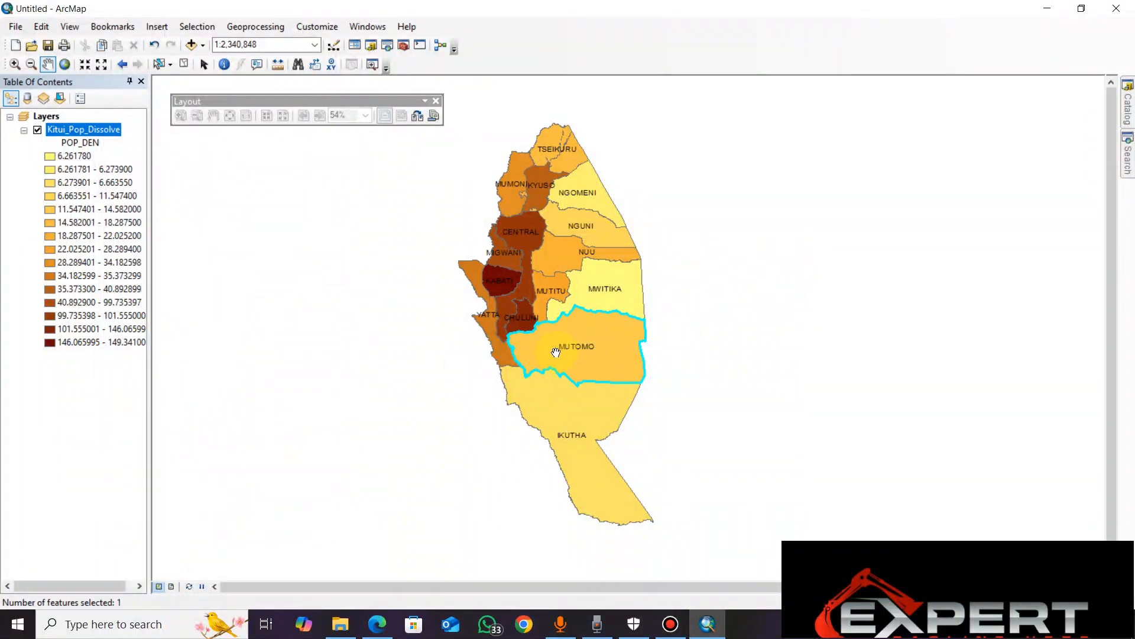
Open Export Data for the selected feature of Kitui_Pop_Dissolve and move the dialog clear of the map
click(91, 130)
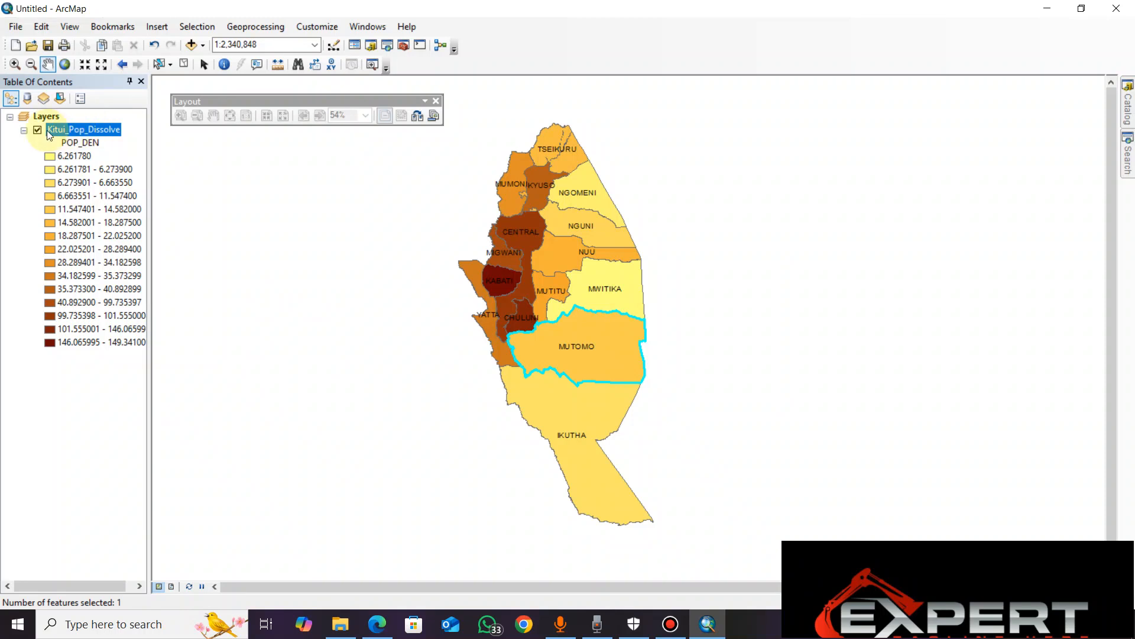
right_click(81, 130)
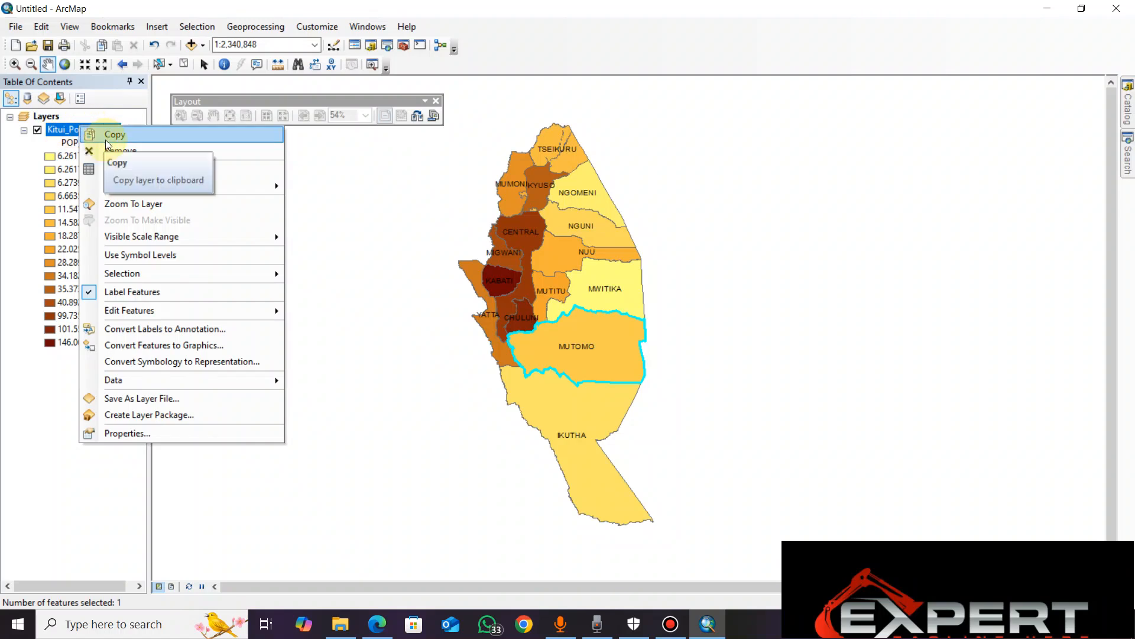
mouse_move(159, 192)
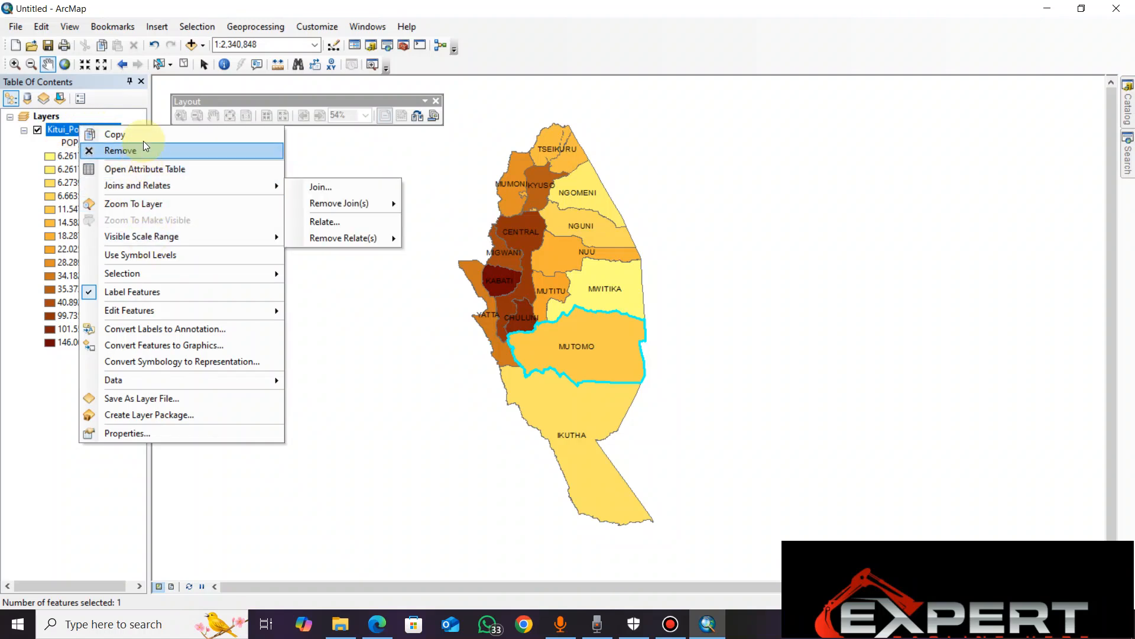
mouse_move(191, 382)
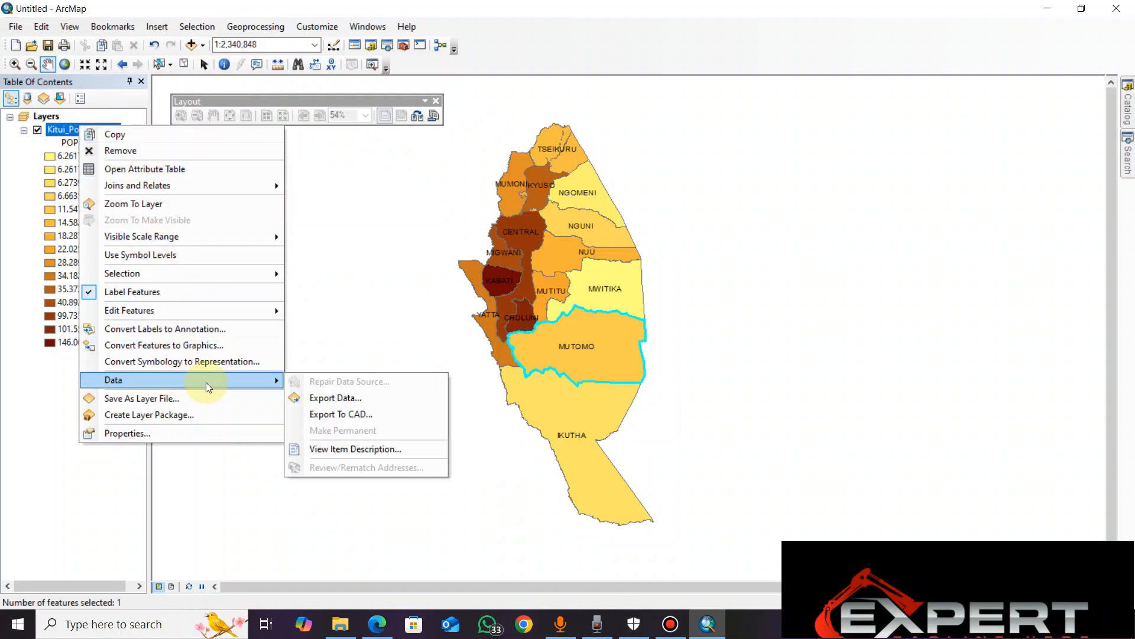
click(339, 400)
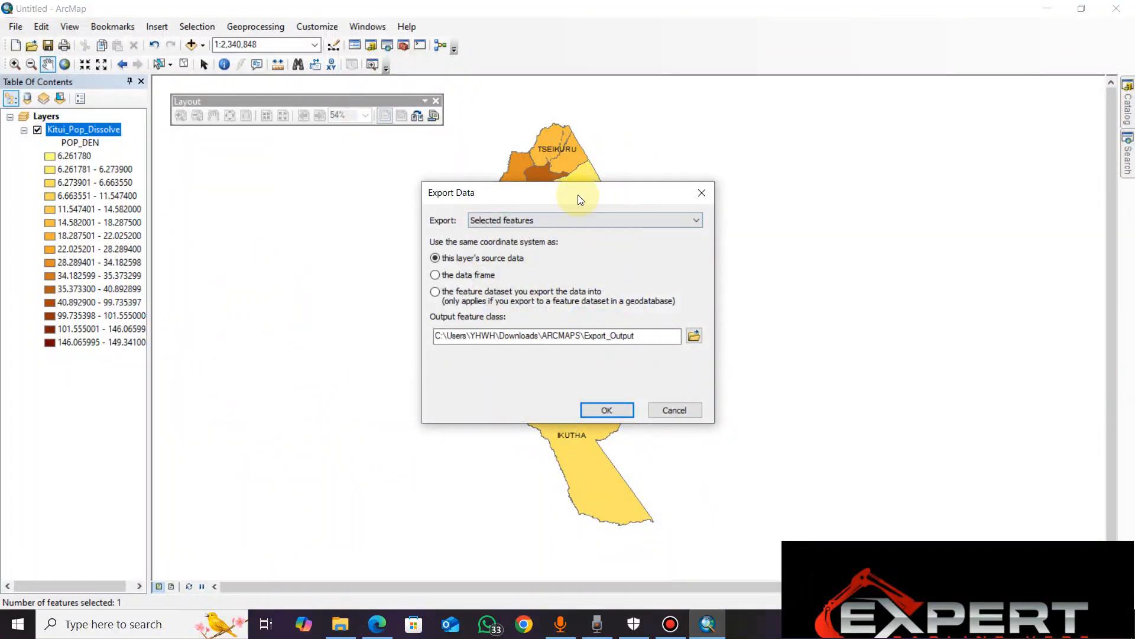
drag(580, 185, 298, 214)
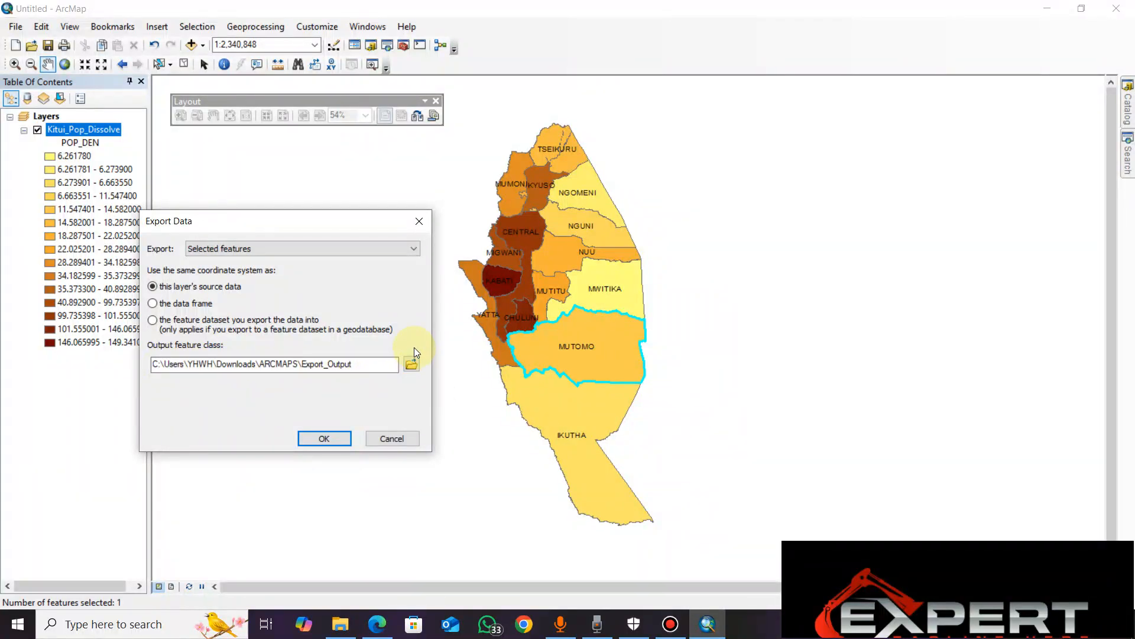
Connect to the GISWORKSPACE folder in Documents and choose it as the save location for the exported data
click(412, 365)
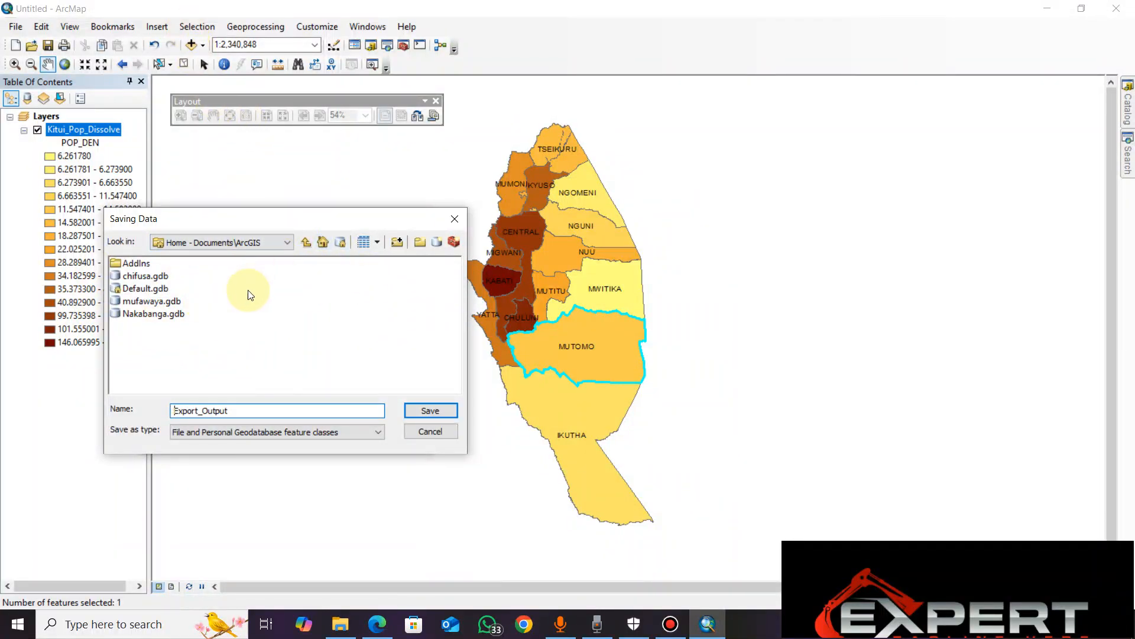
click(397, 242)
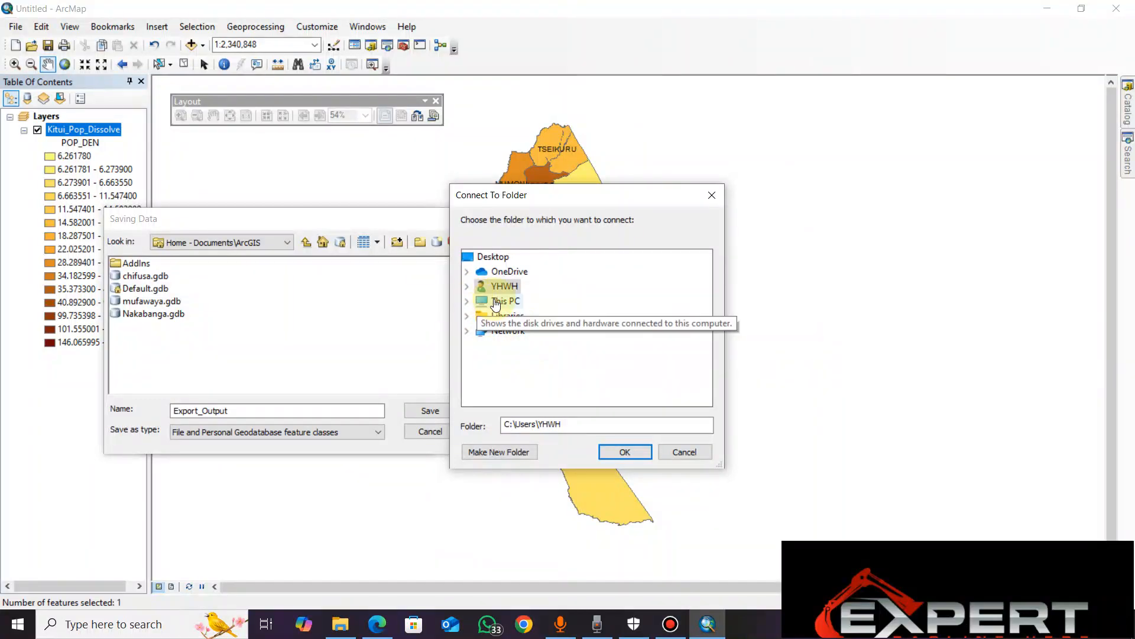
click(466, 301)
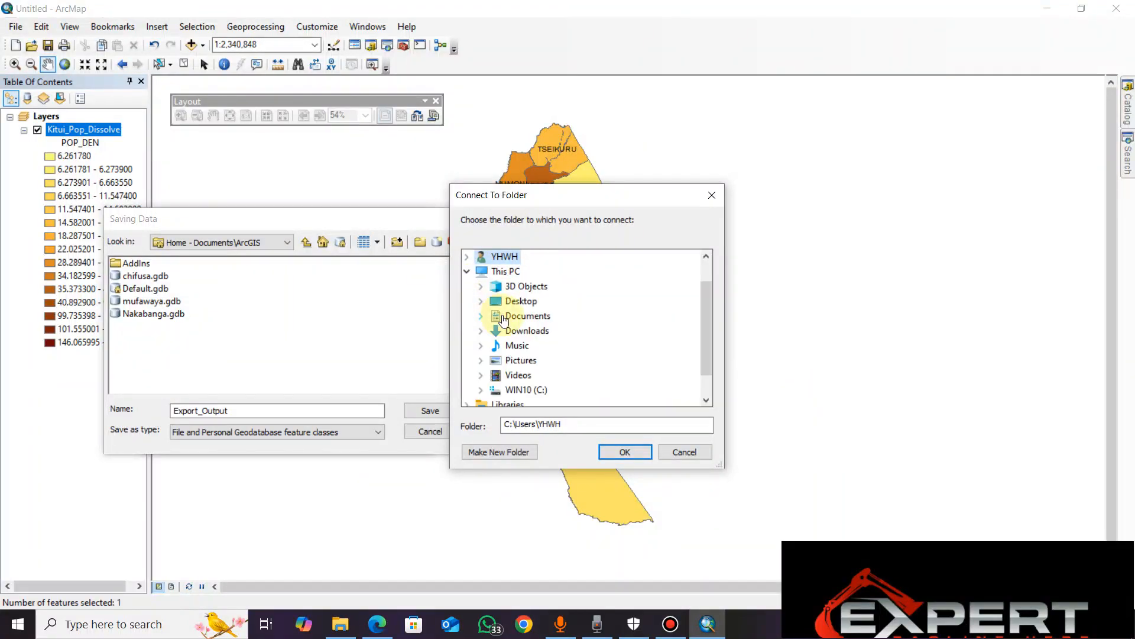
click(481, 315)
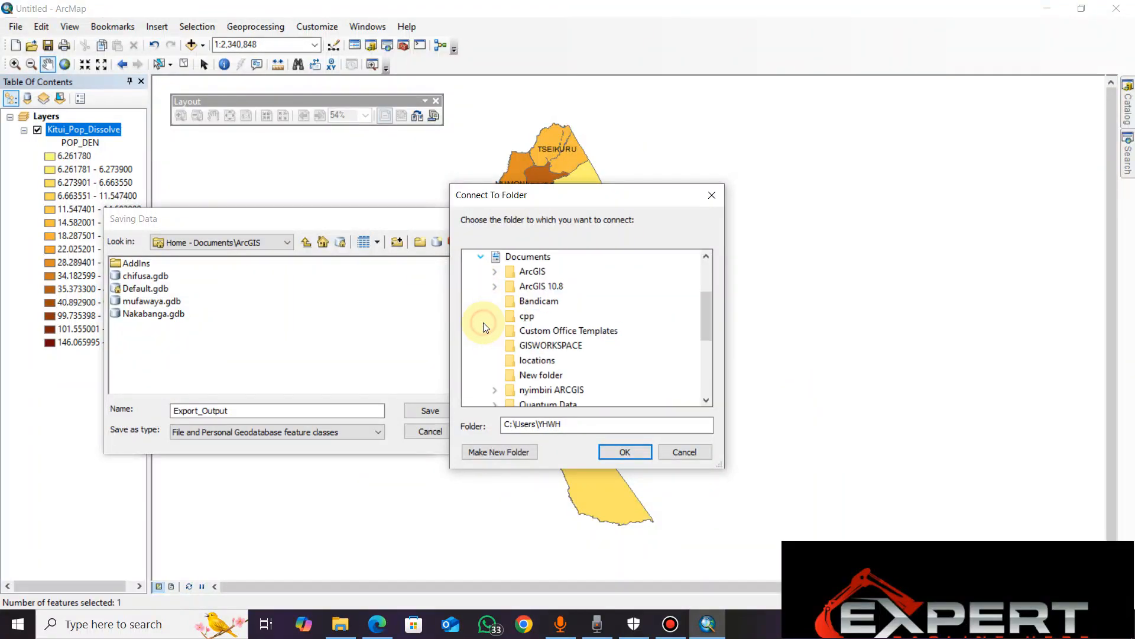
click(547, 345)
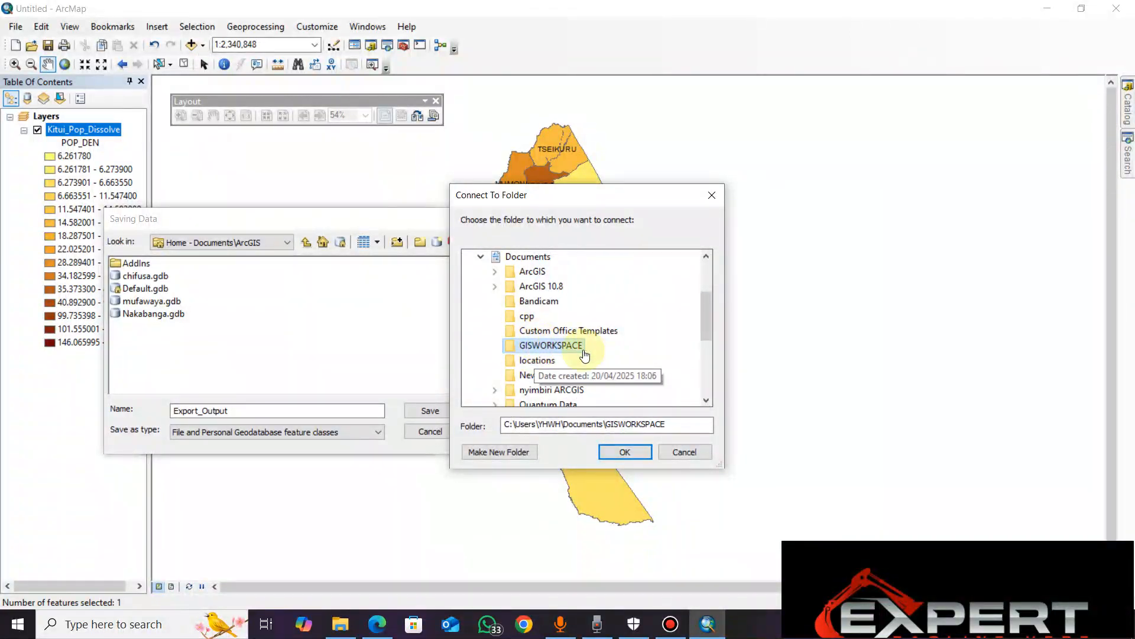
click(625, 452)
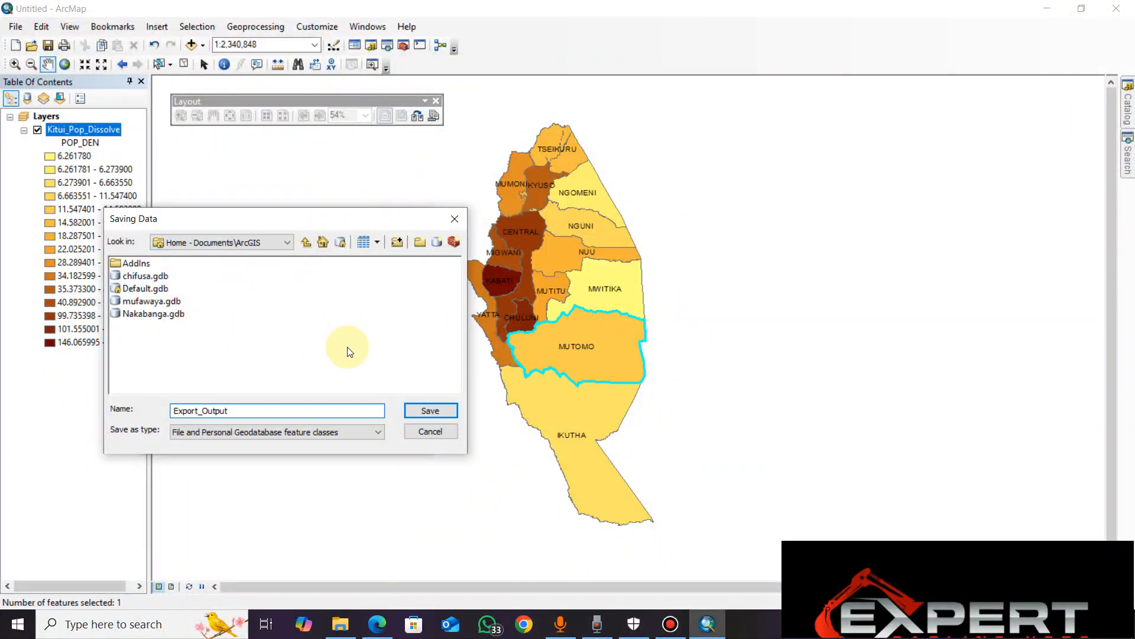
click(289, 241)
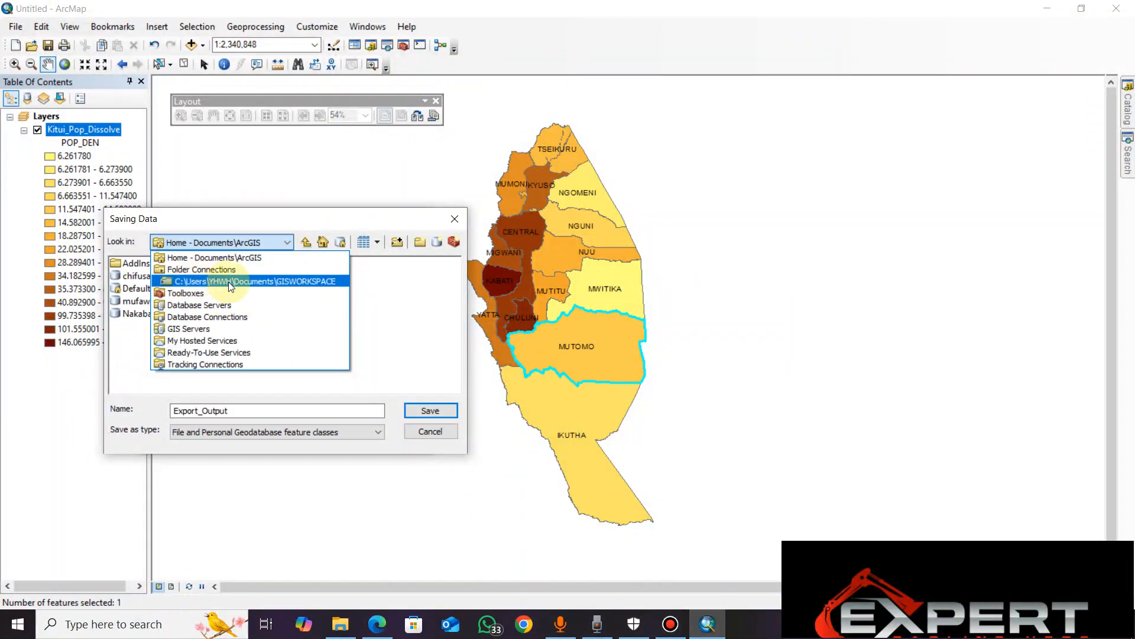
click(293, 283)
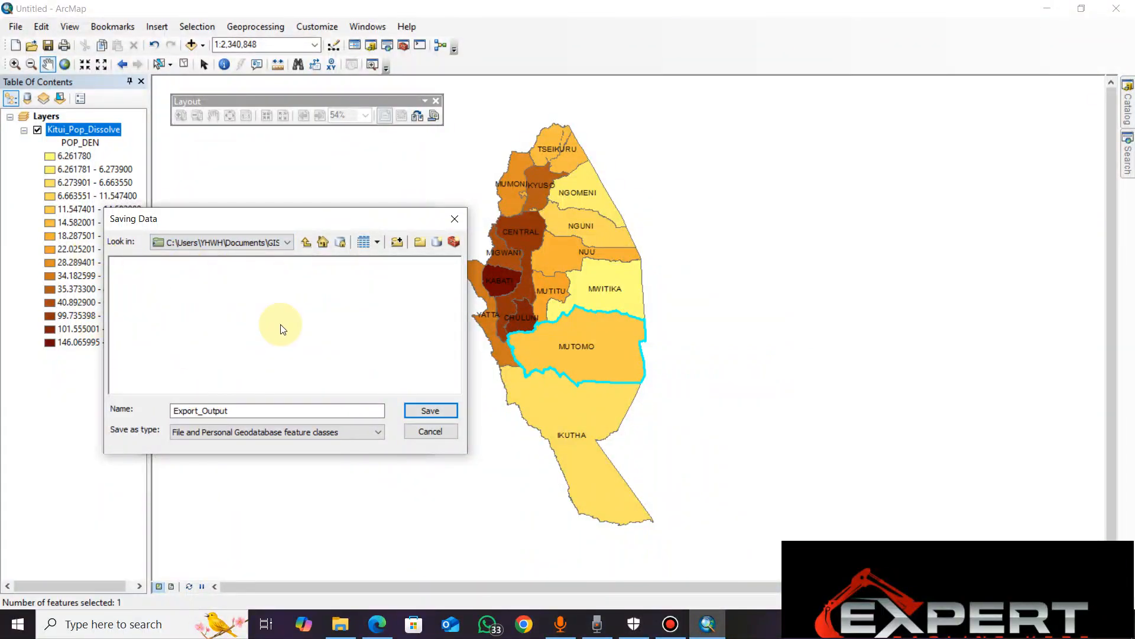
Name the output MUTOMO and try to save it as a geodatabase feature class in the GISWORKSPACE folder
drag(250, 407, 162, 406)
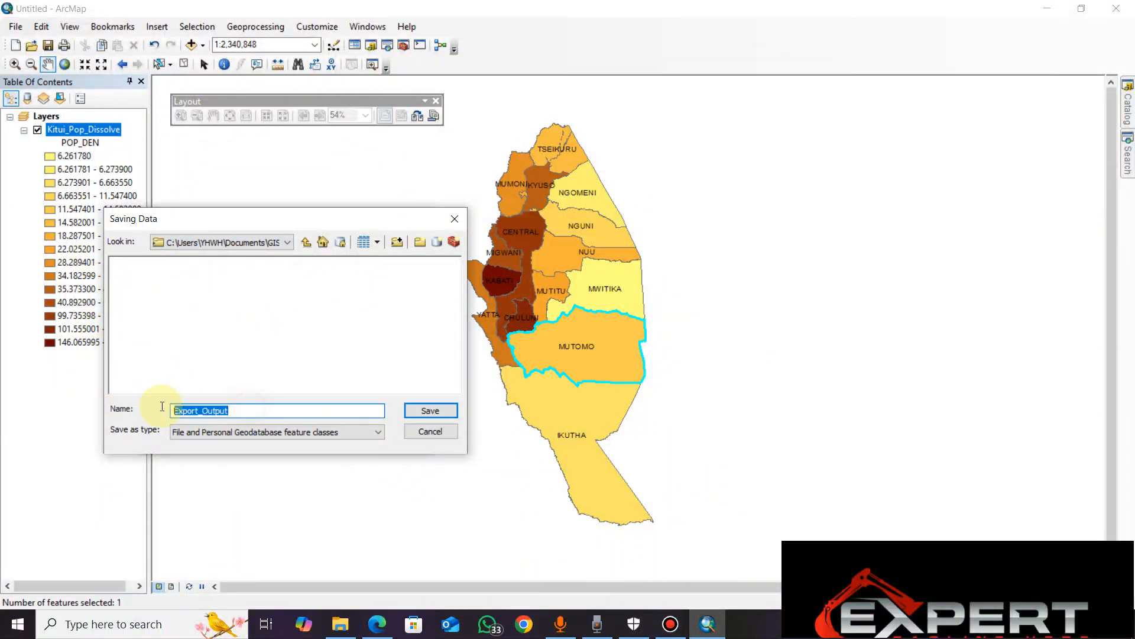
text(K)
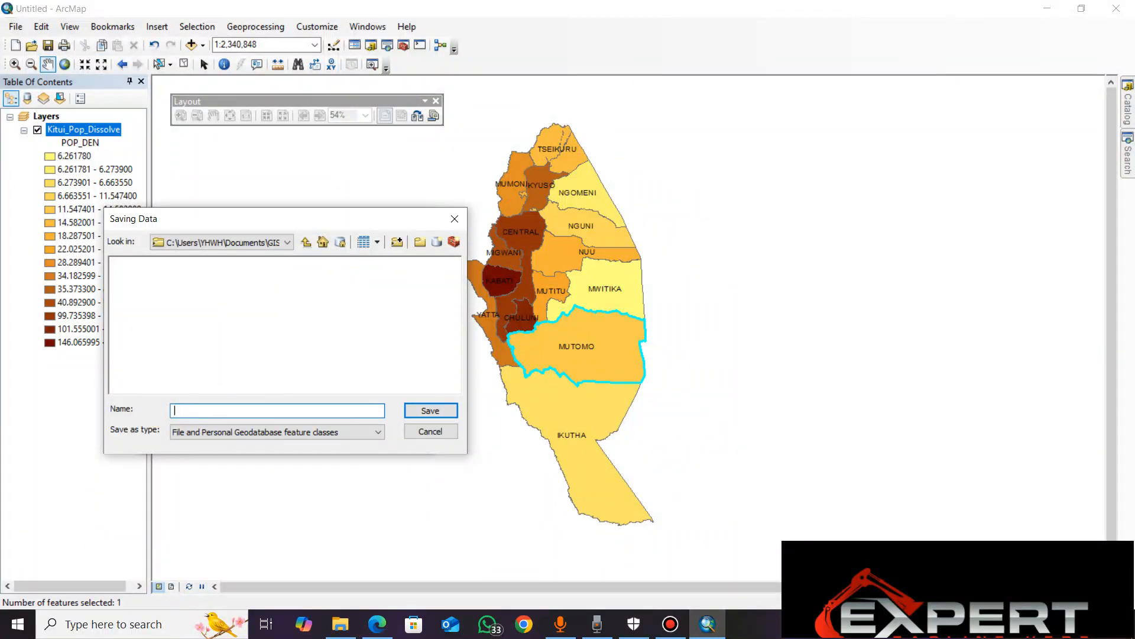
text(MOT)
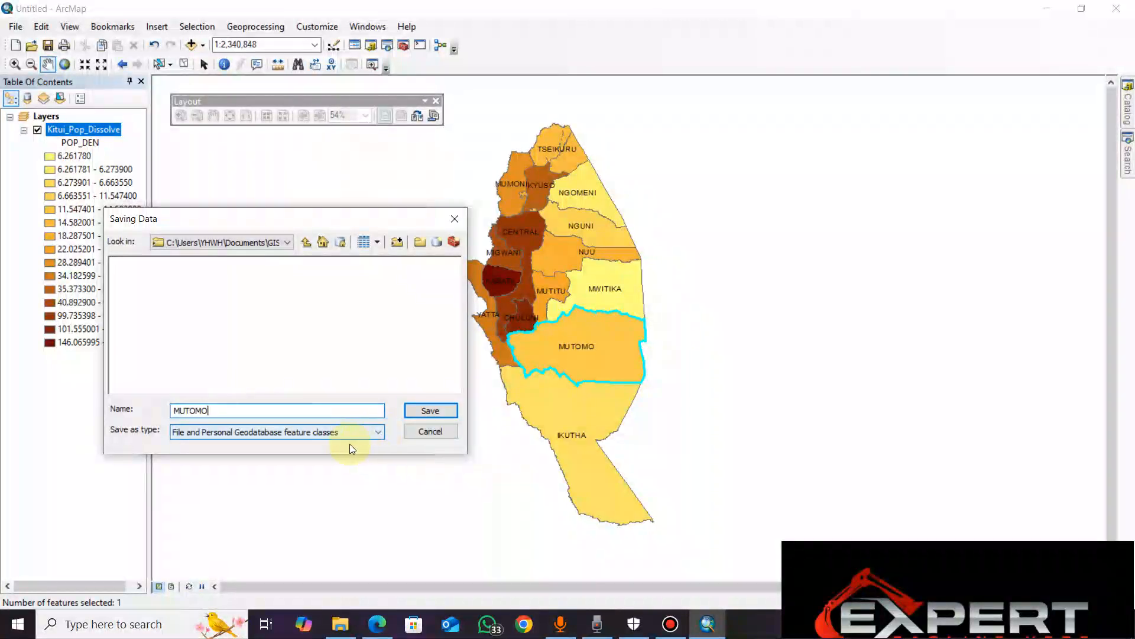
click(430, 410)
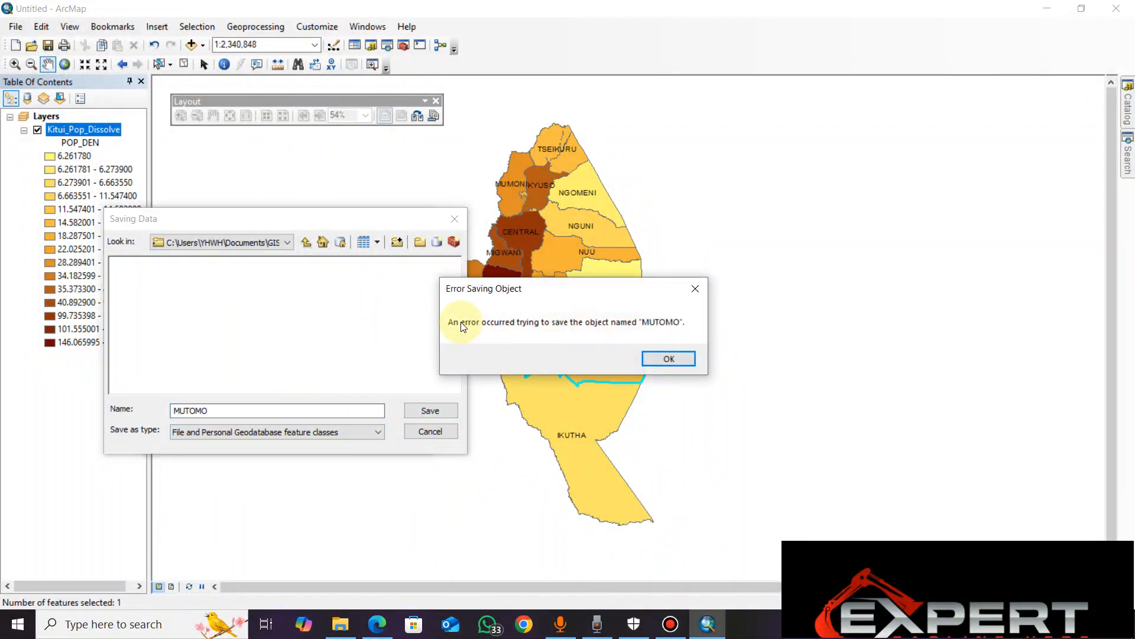
click(669, 355)
Set the output type to Shapefile, export the selected division as MUTOMO.shp and add it to the map as a layer
click(378, 432)
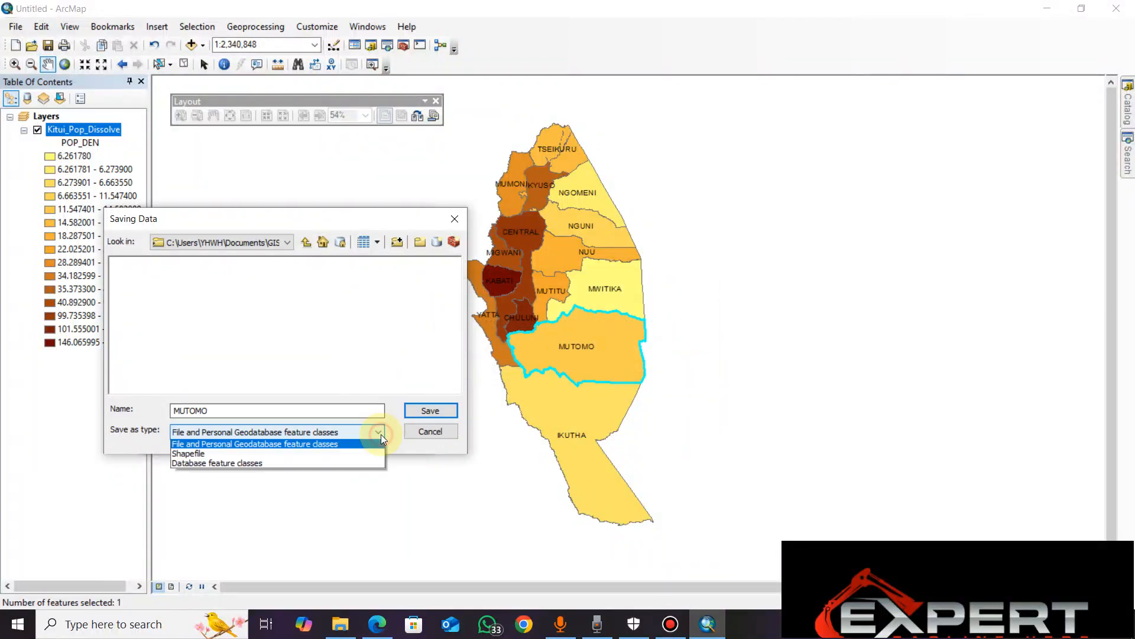
click(278, 451)
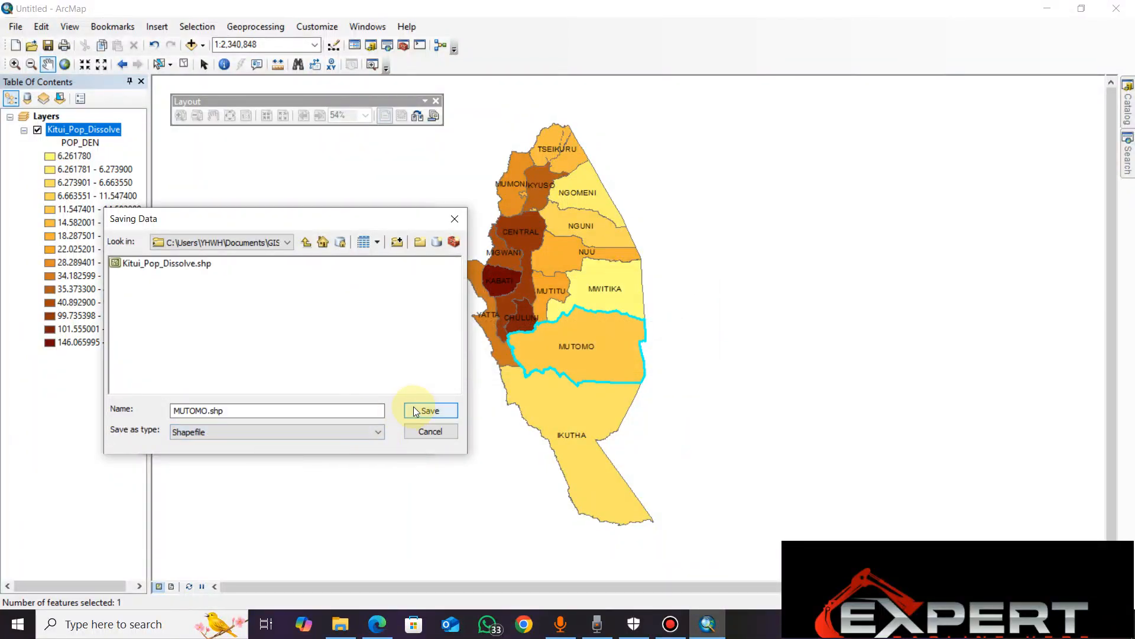
click(416, 410)
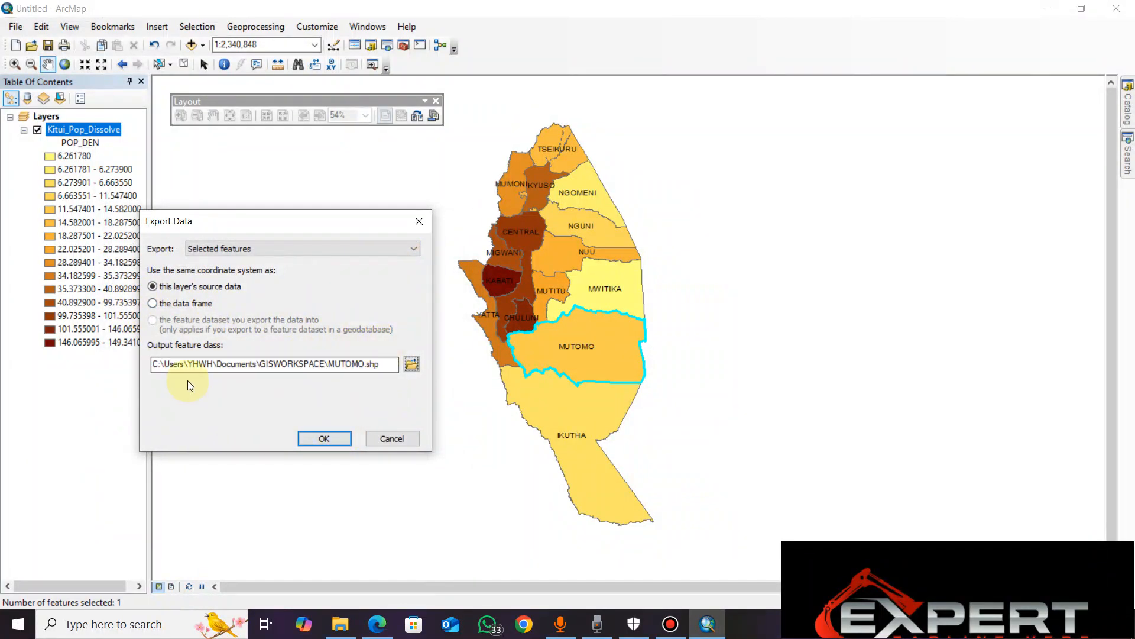
click(335, 438)
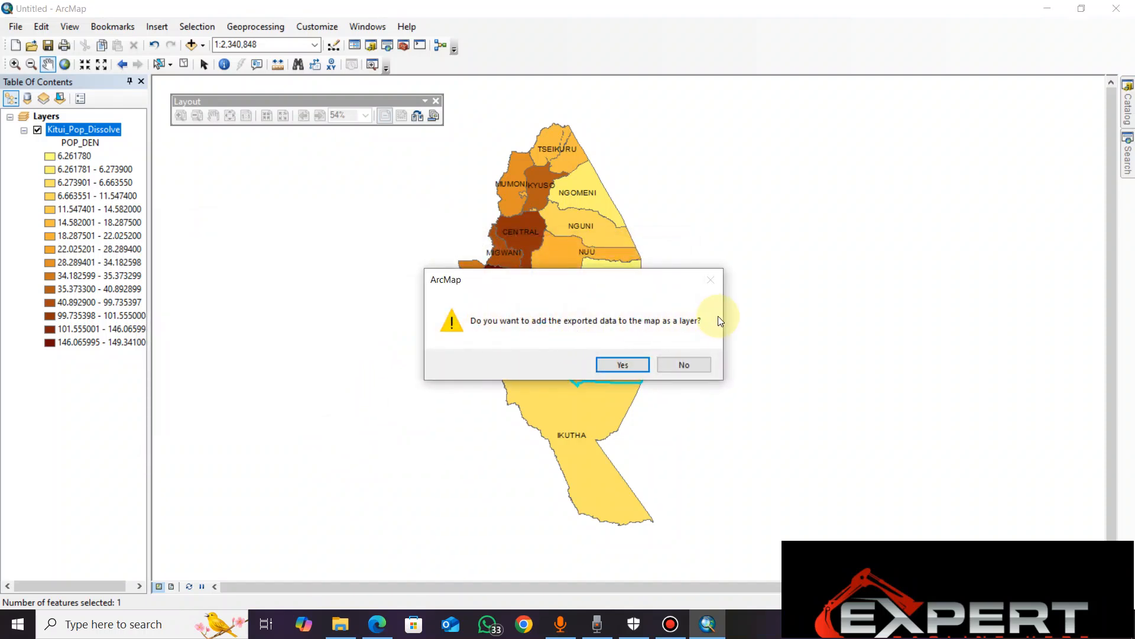
click(623, 364)
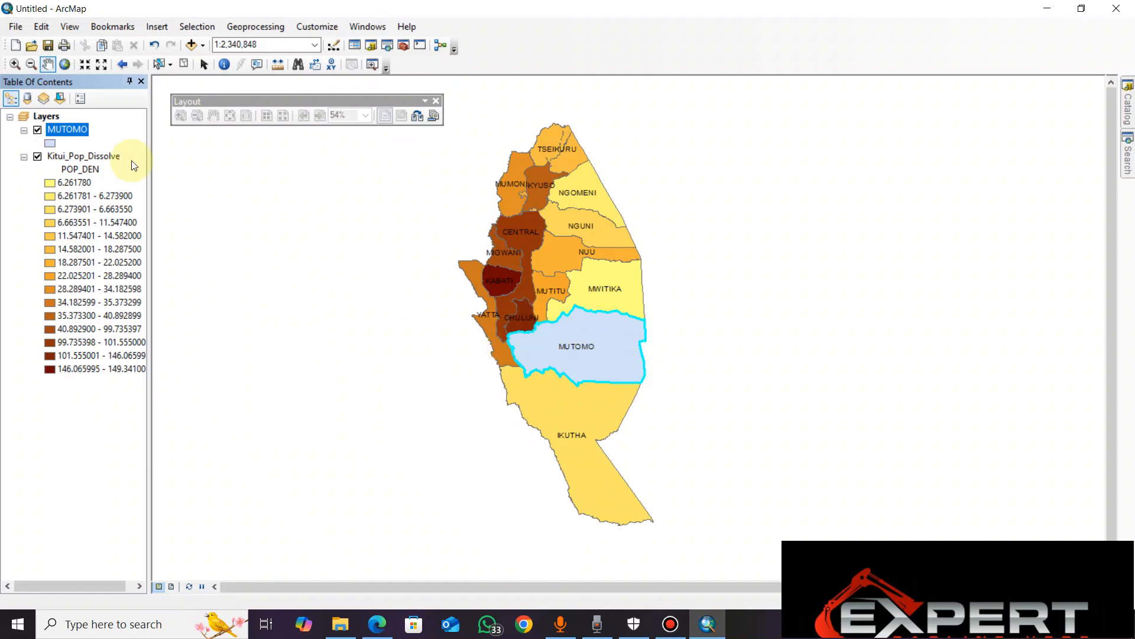
Hide the MUTOMO layer and clear the selected features
drag(532, 370, 570, 371)
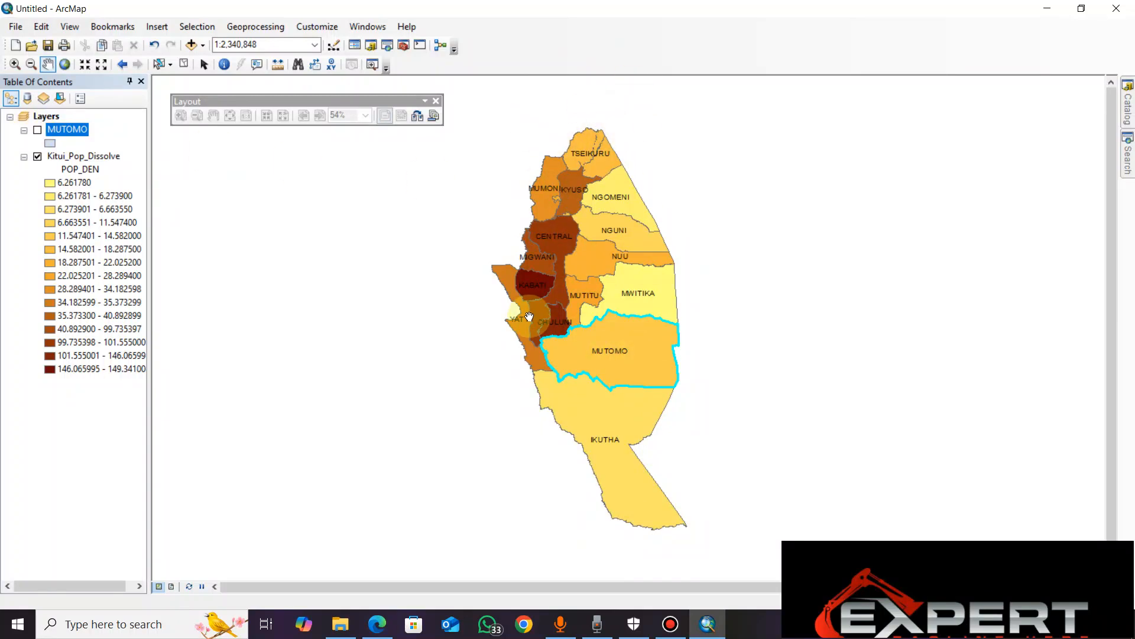
click(198, 26)
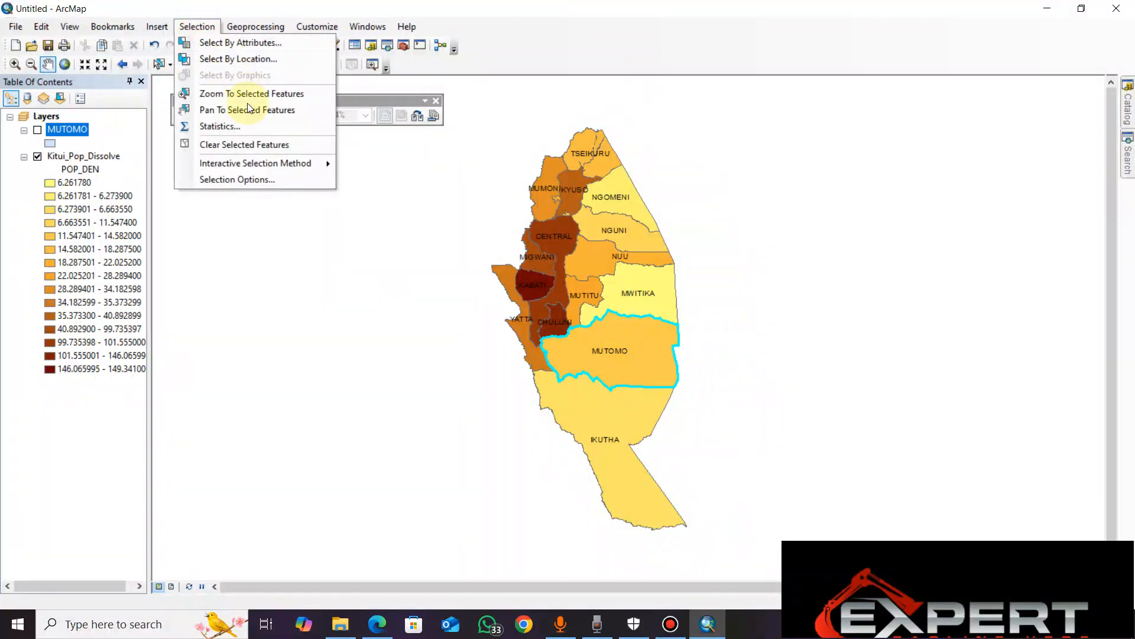
click(275, 144)
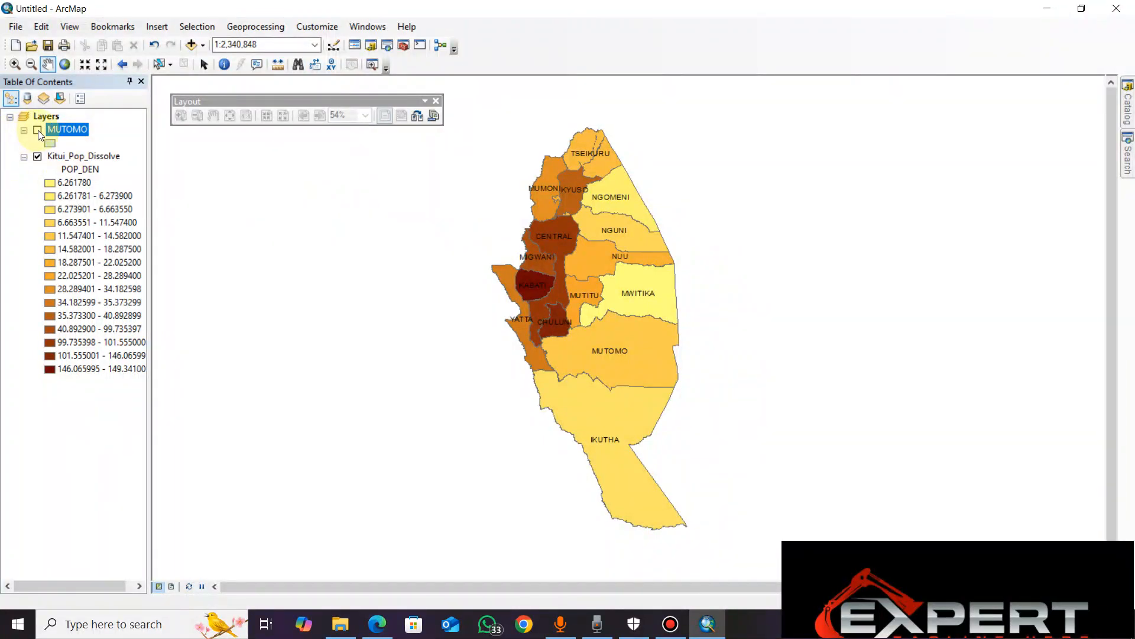
Switch the Kitui_Pop_Dissolve layer's visibility off and on repeatedly to check what it displays
click(37, 158)
click(37, 157)
click(38, 158)
click(37, 157)
click(38, 157)
click(37, 157)
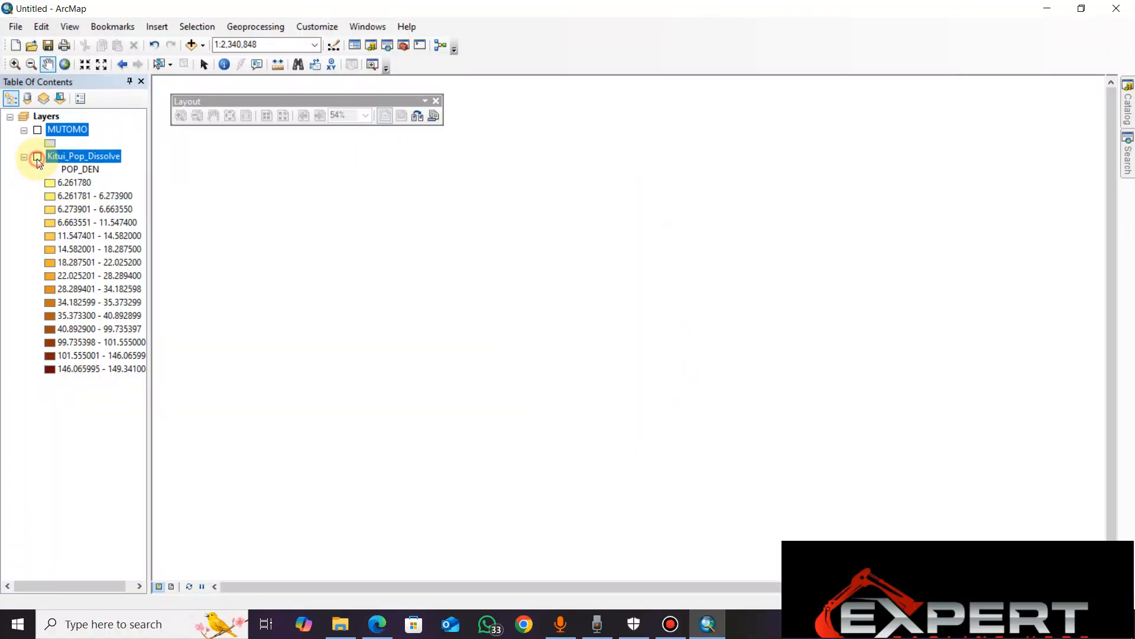
click(37, 158)
click(37, 157)
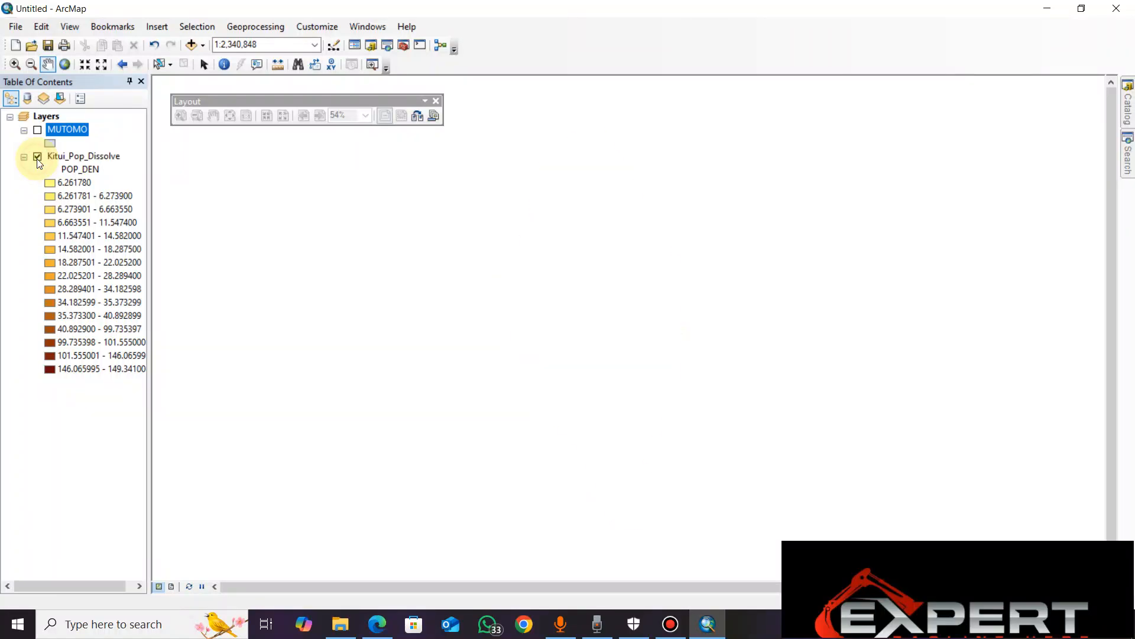
Show the MUTOMO layer and hide Kitui_Pop_Dissolve to display the exported division alone
click(37, 130)
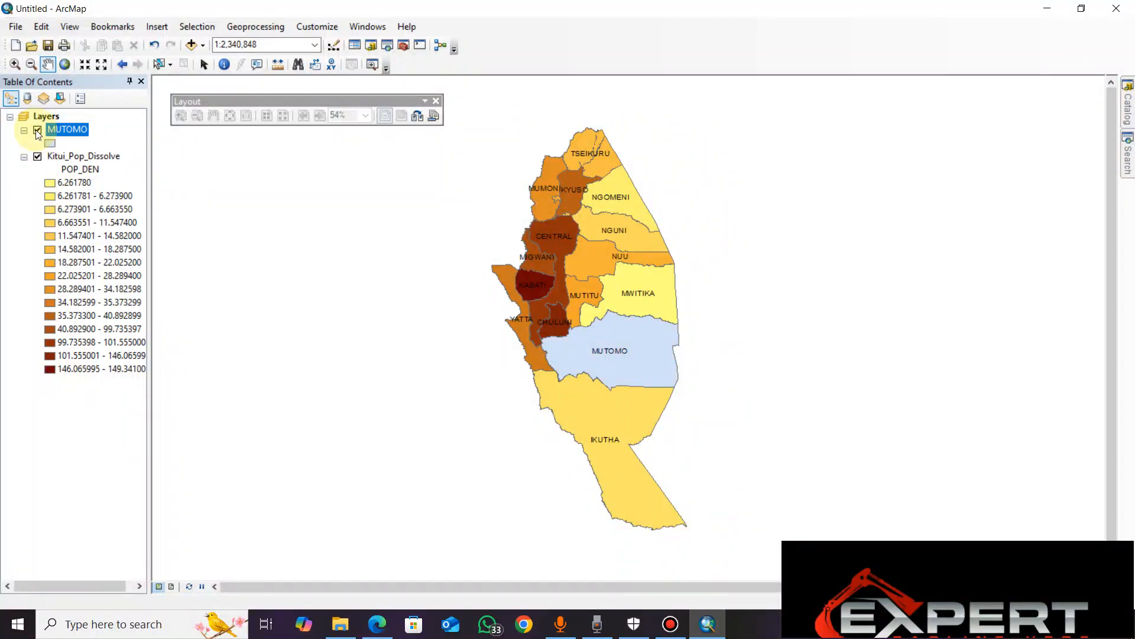
click(37, 131)
click(37, 130)
click(37, 131)
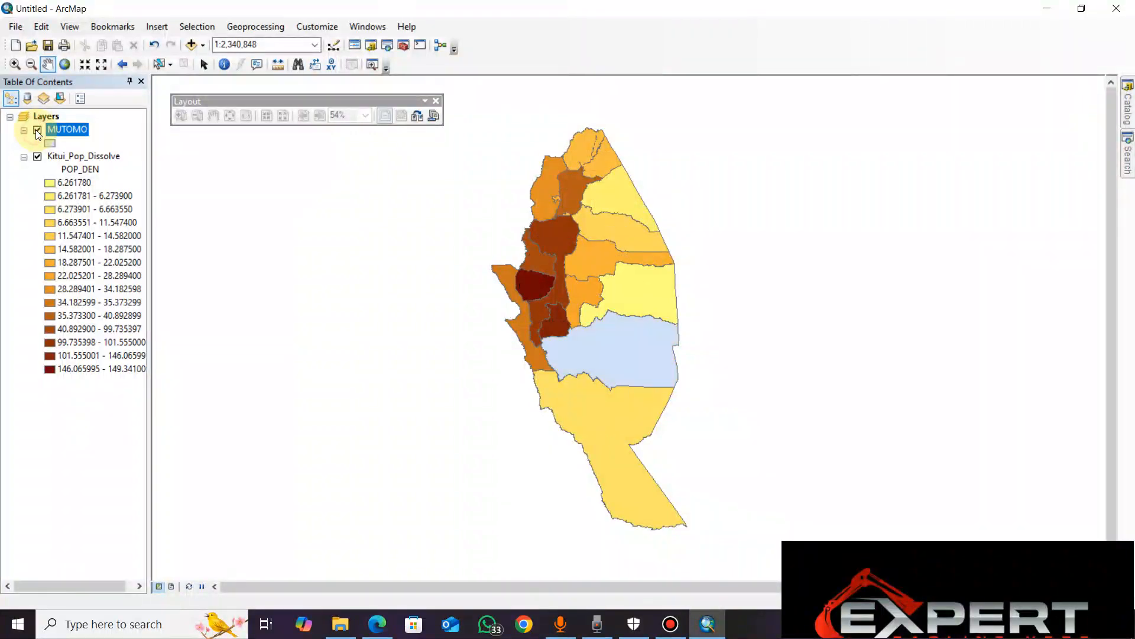
click(38, 131)
click(38, 131)
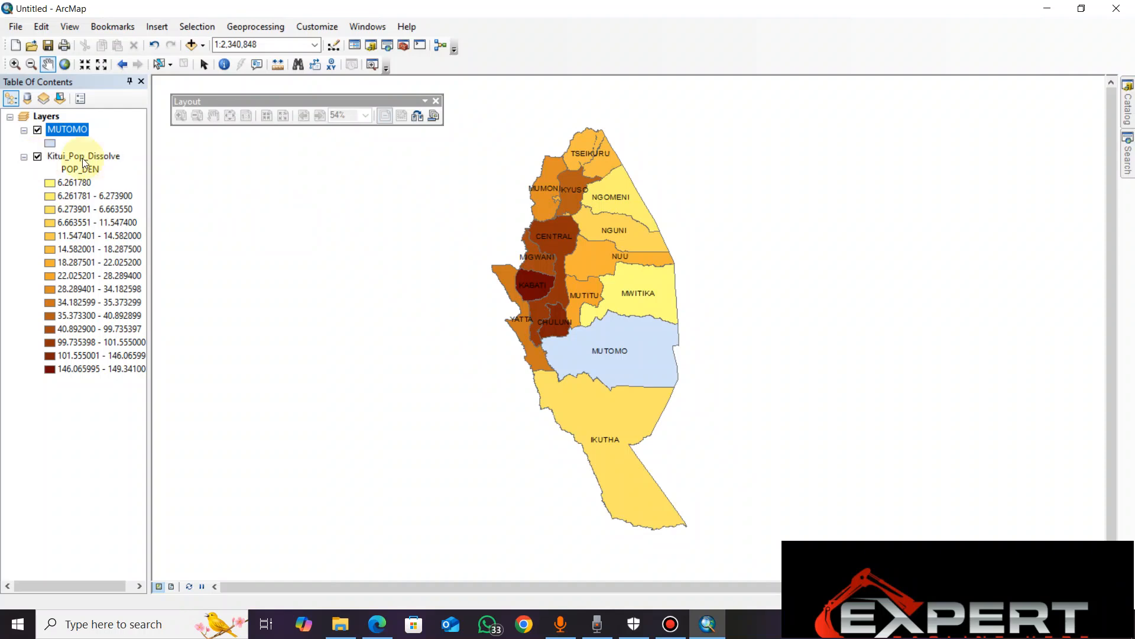
click(39, 158)
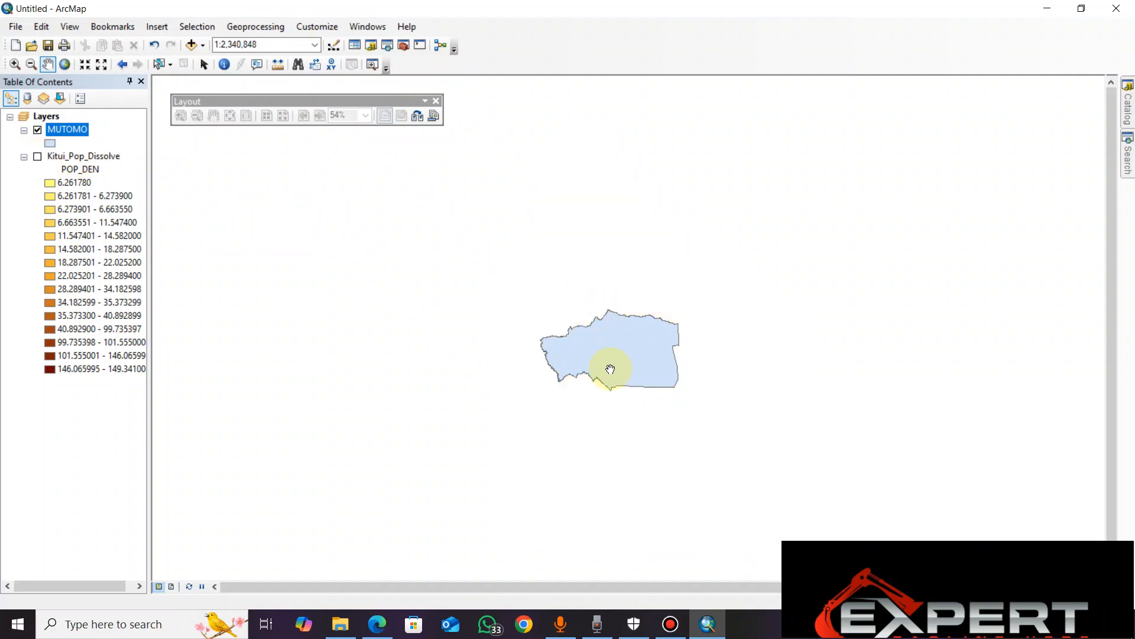
drag(610, 369, 550, 309)
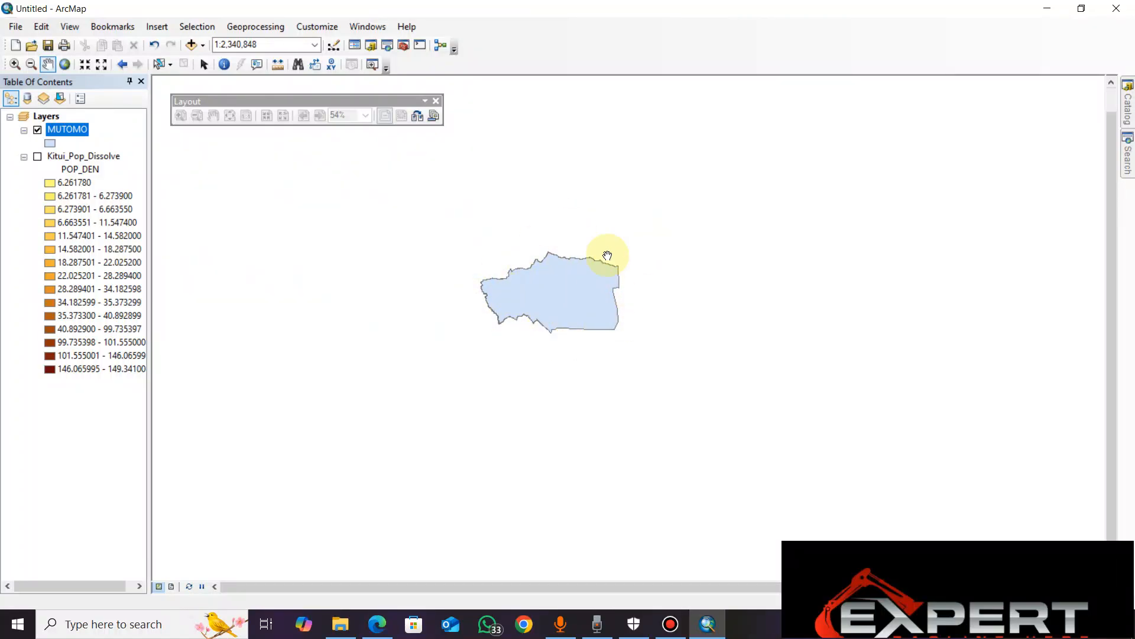
right_click(77, 129)
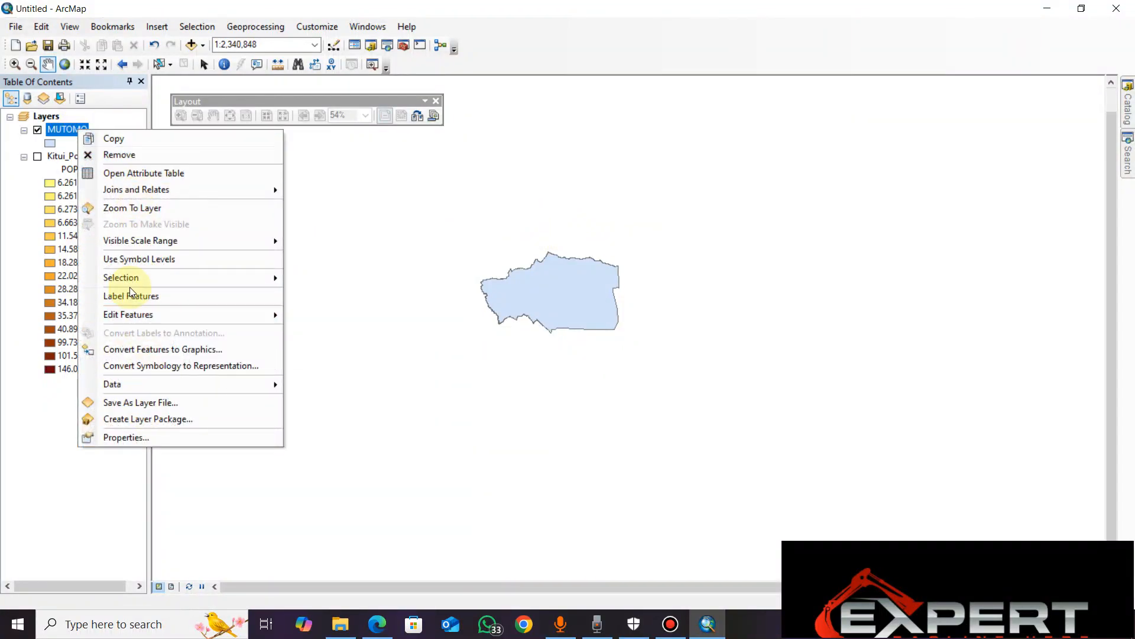
click(441, 272)
drag(441, 272, 658, 314)
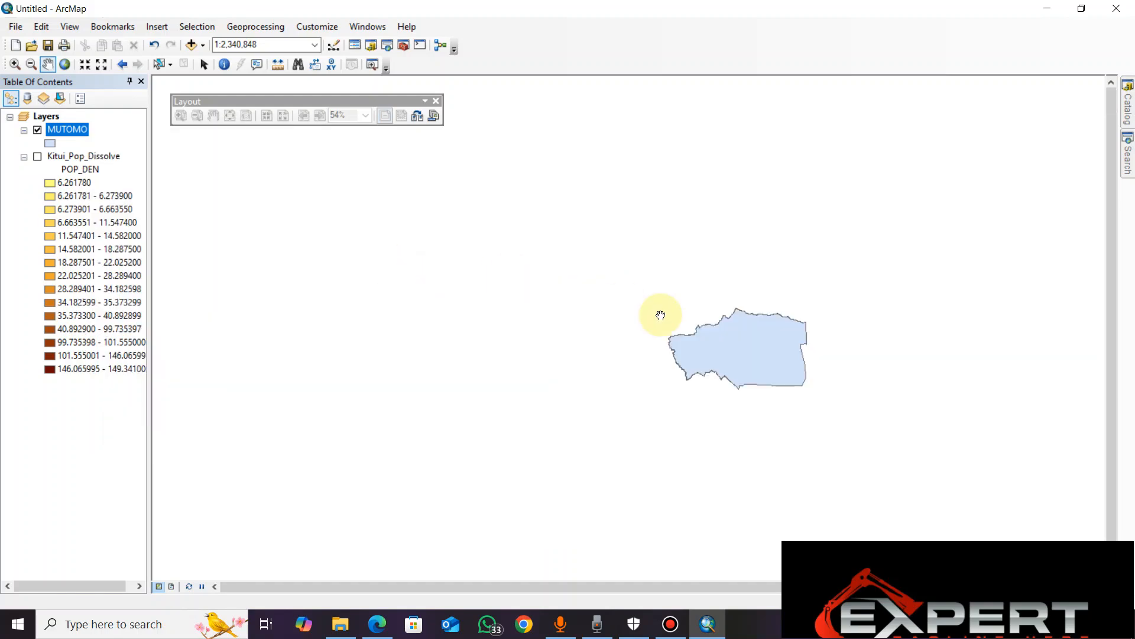
drag(743, 349, 568, 300)
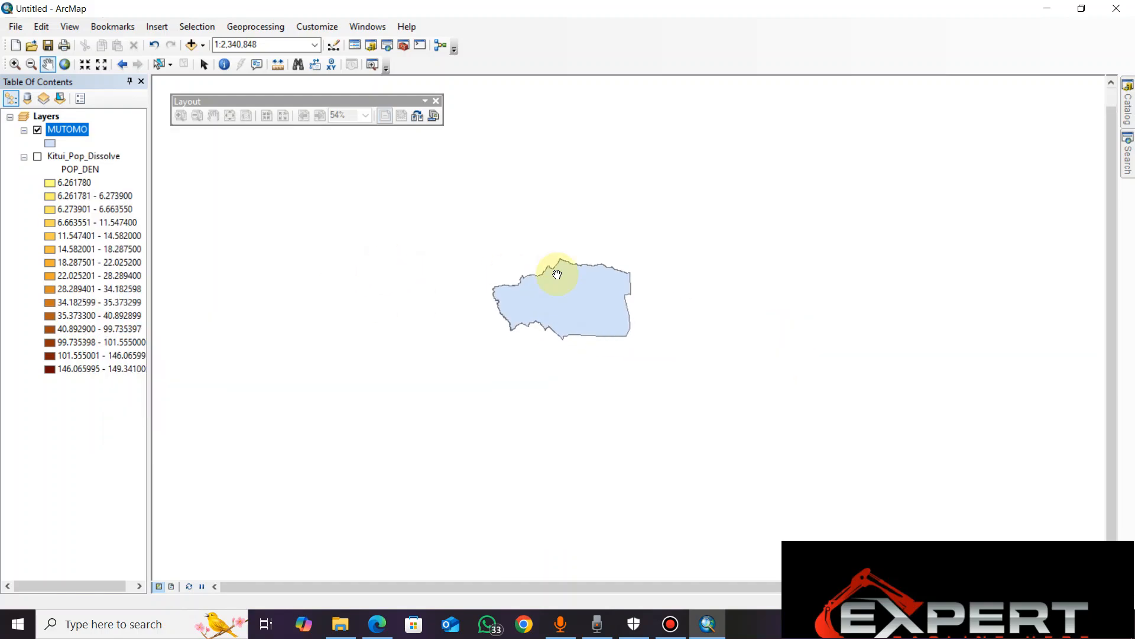